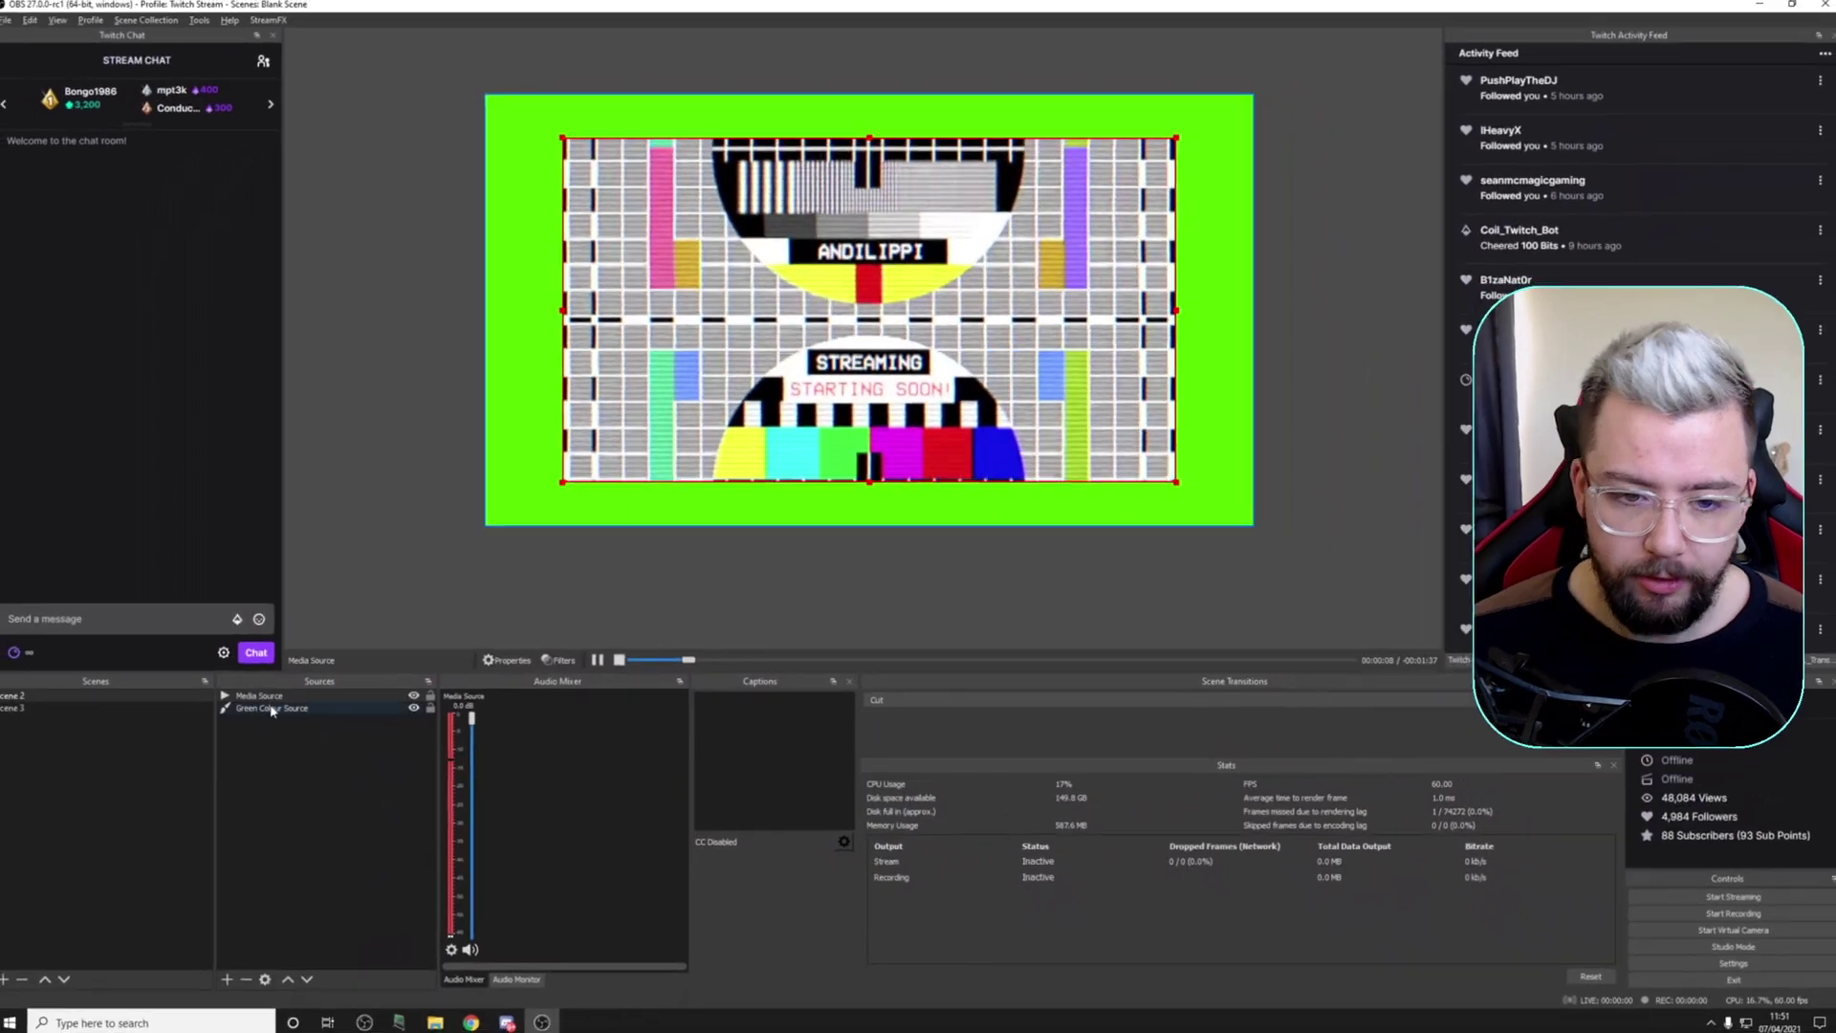
Step: Hide and re-show the Media Source and the Green Colour Source to check each layer
click(413, 695)
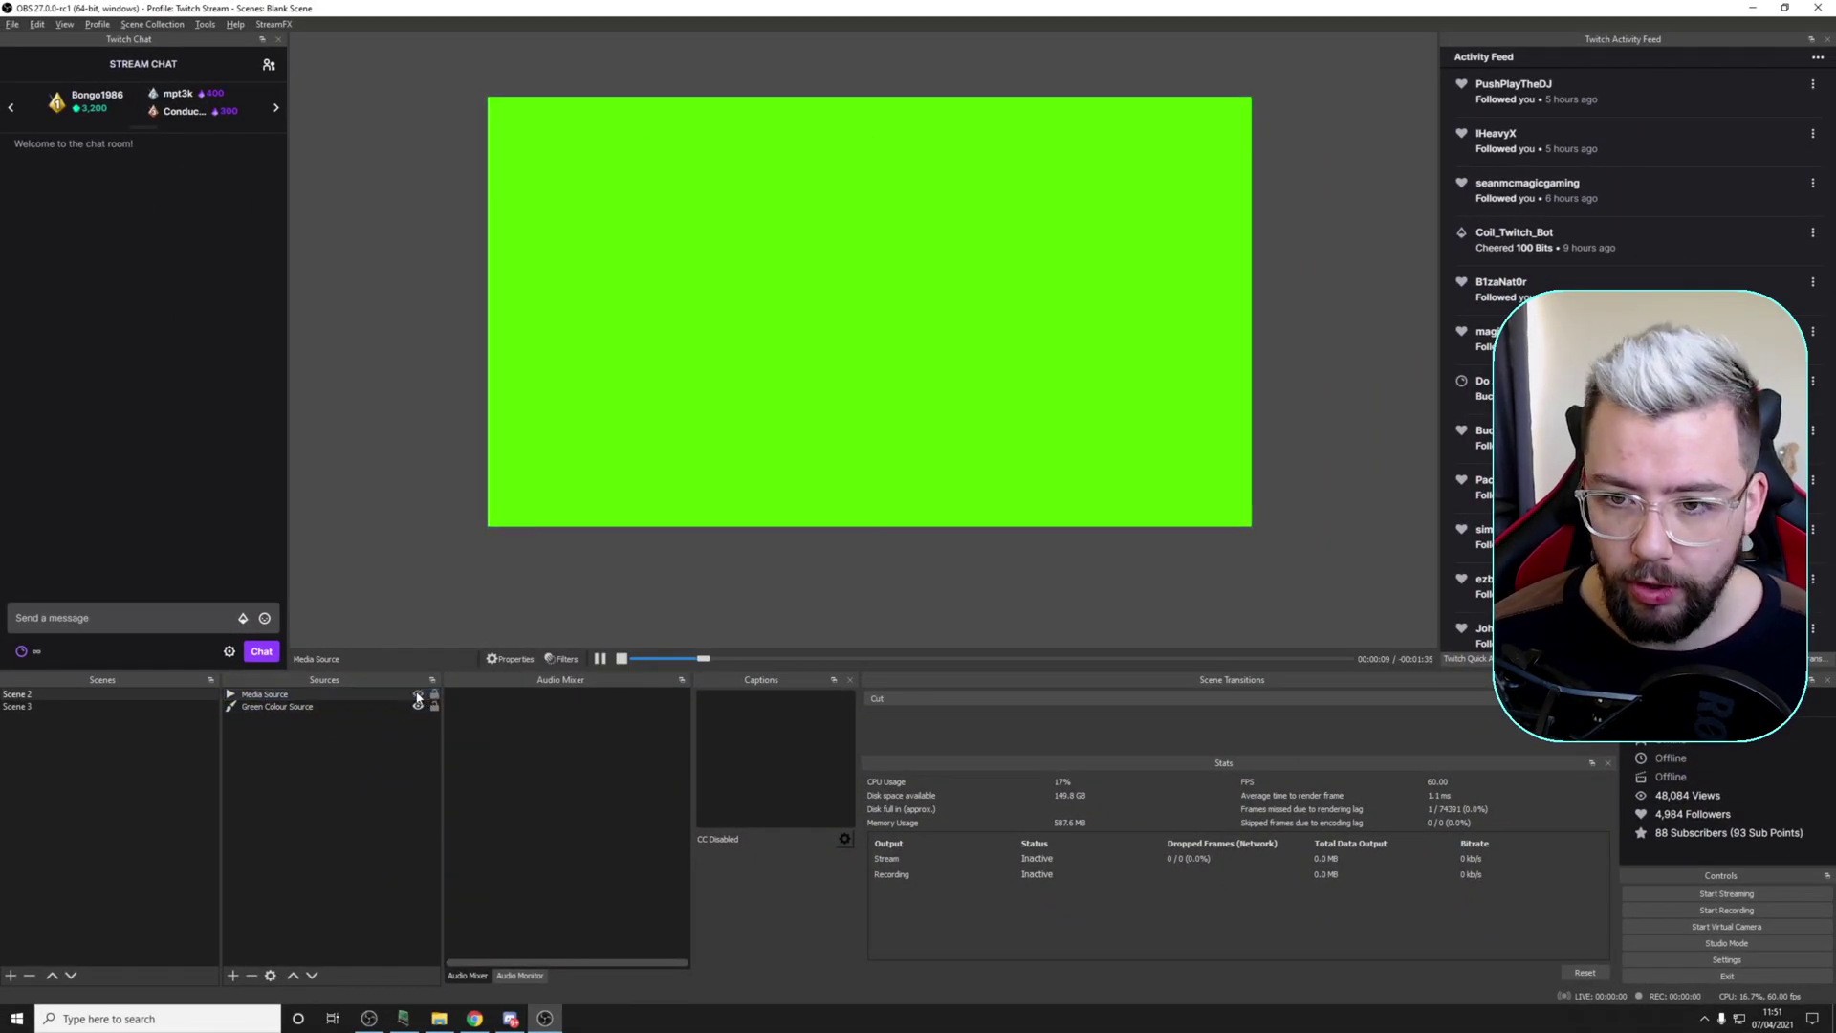
click(418, 695)
click(402, 707)
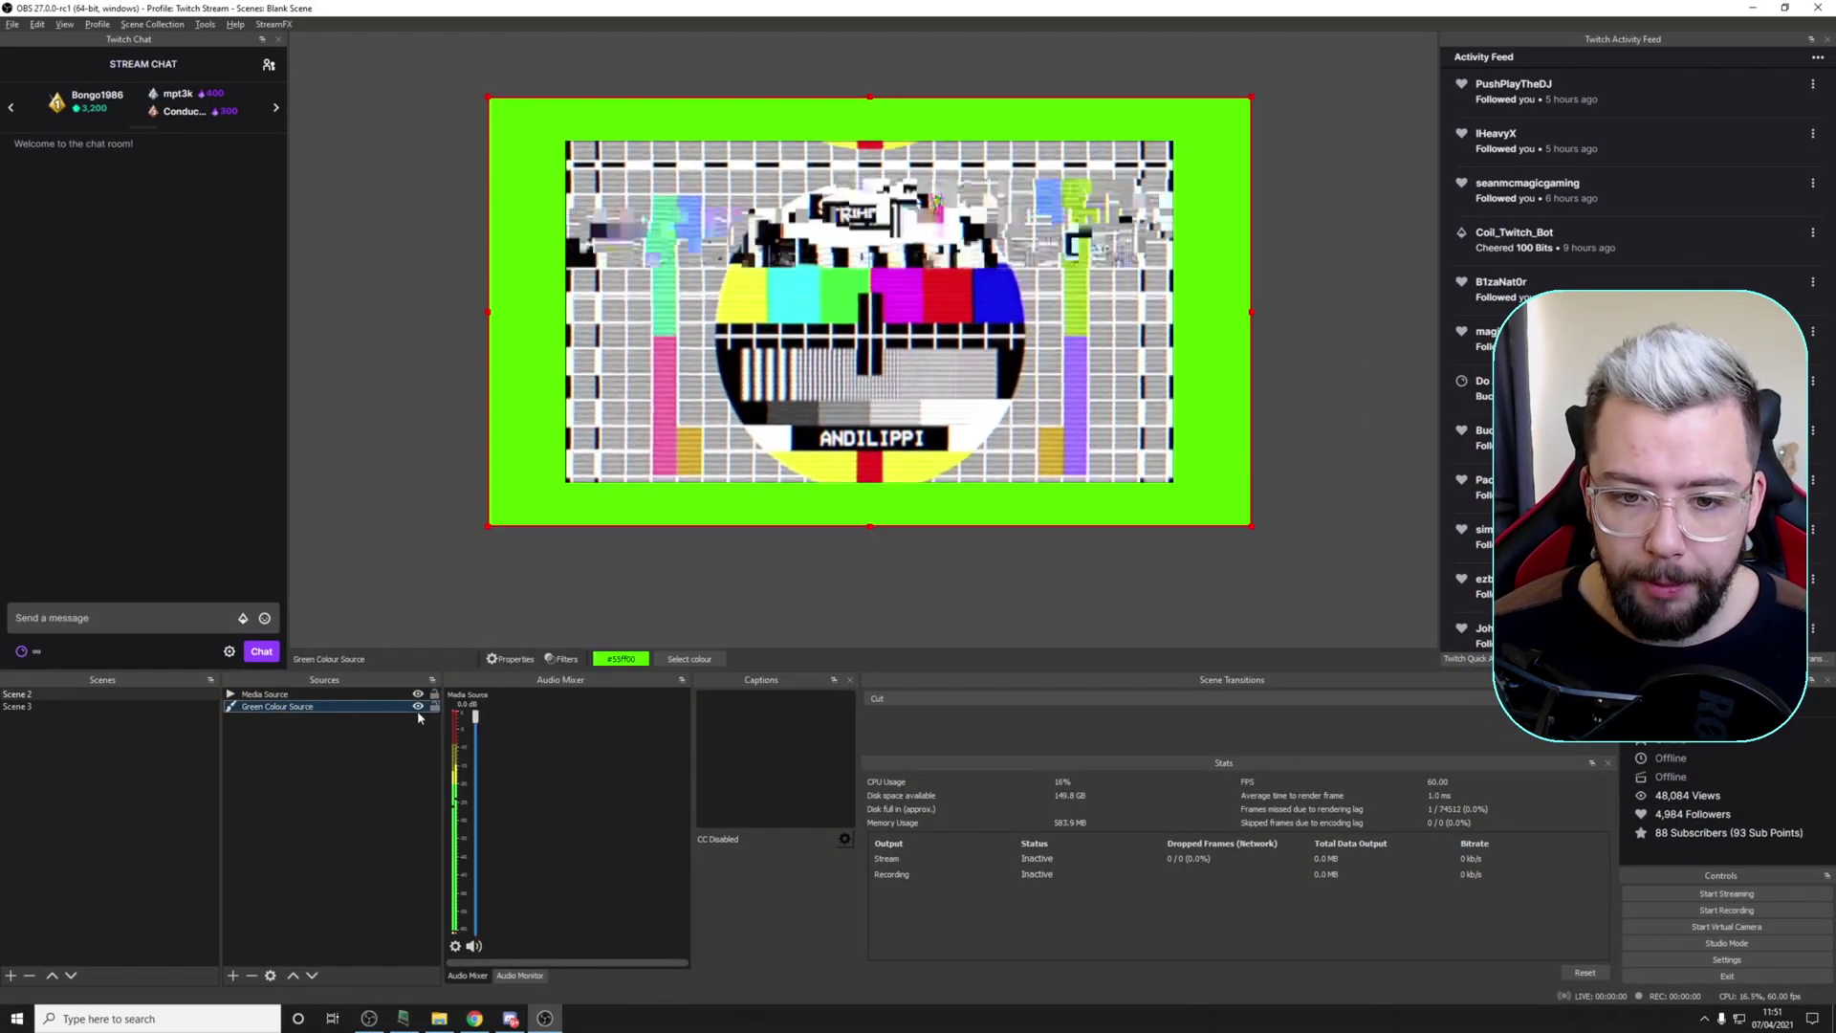
click(418, 706)
click(418, 707)
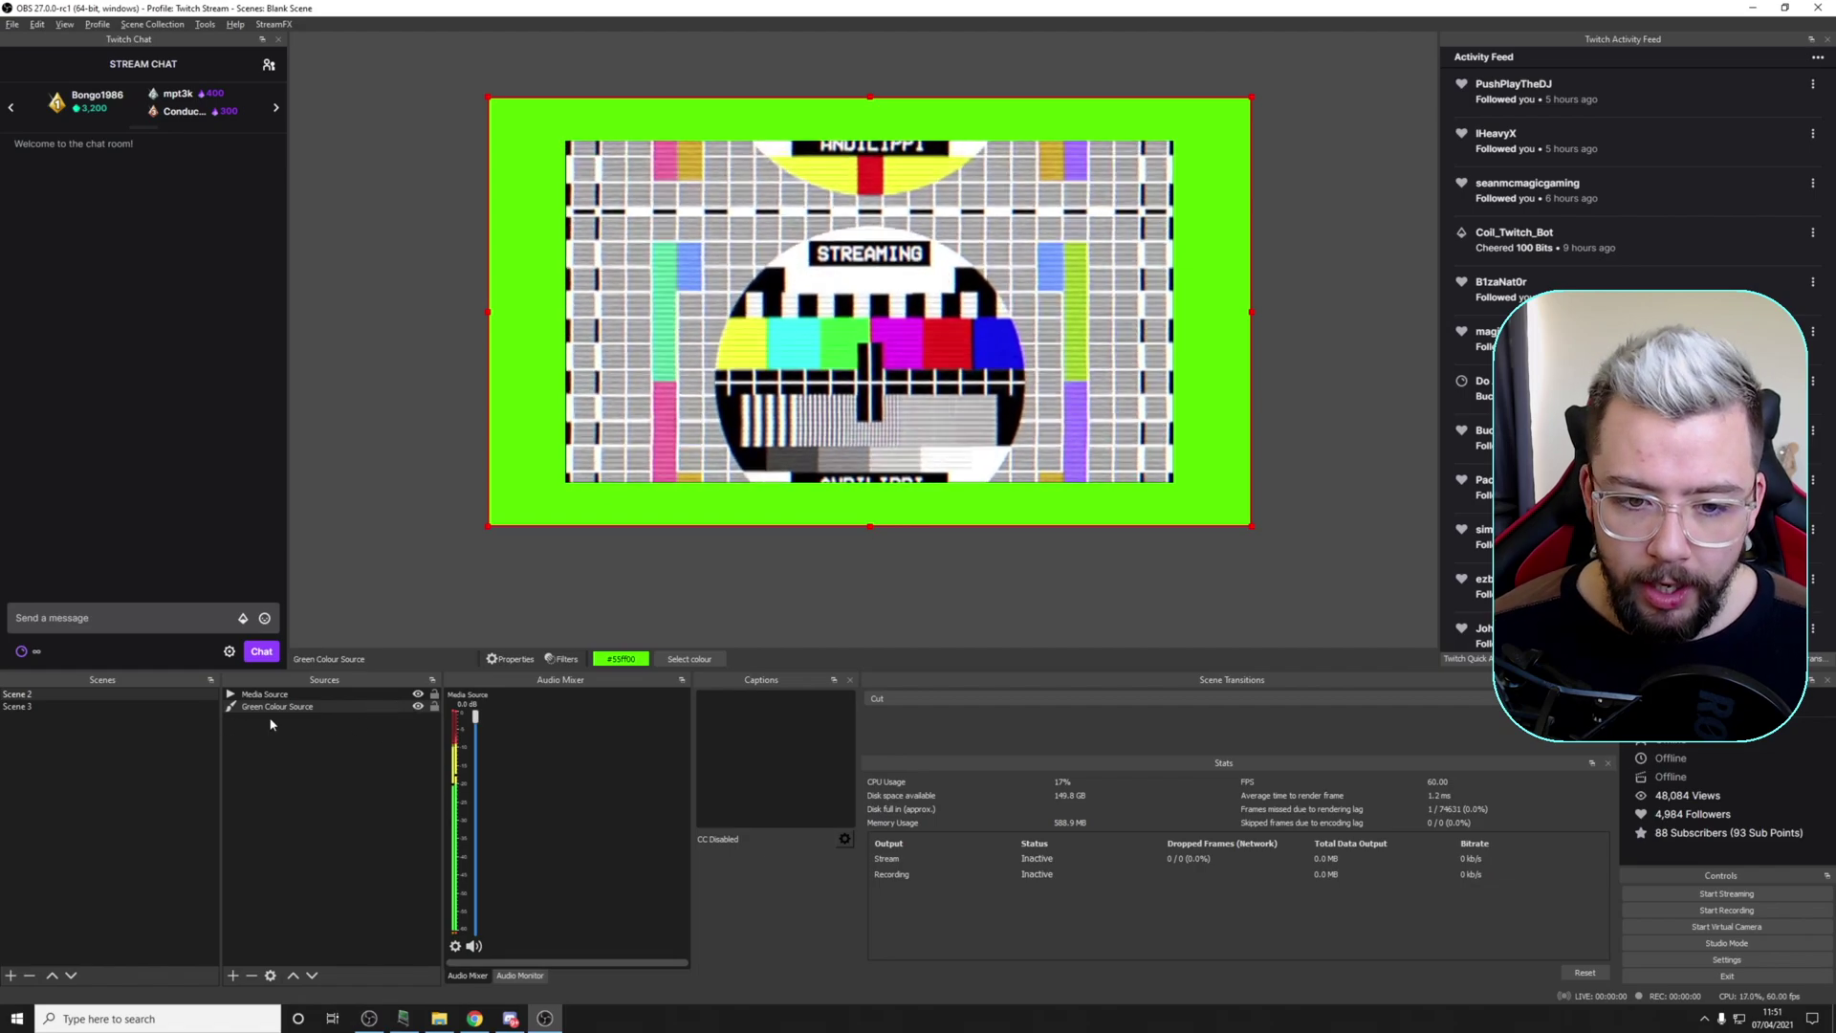
Step: Copy the Green Colour Source with Ctrl+C and paste the copy above Media Source with Ctrl+V
click(274, 709)
key(ctrl+c)
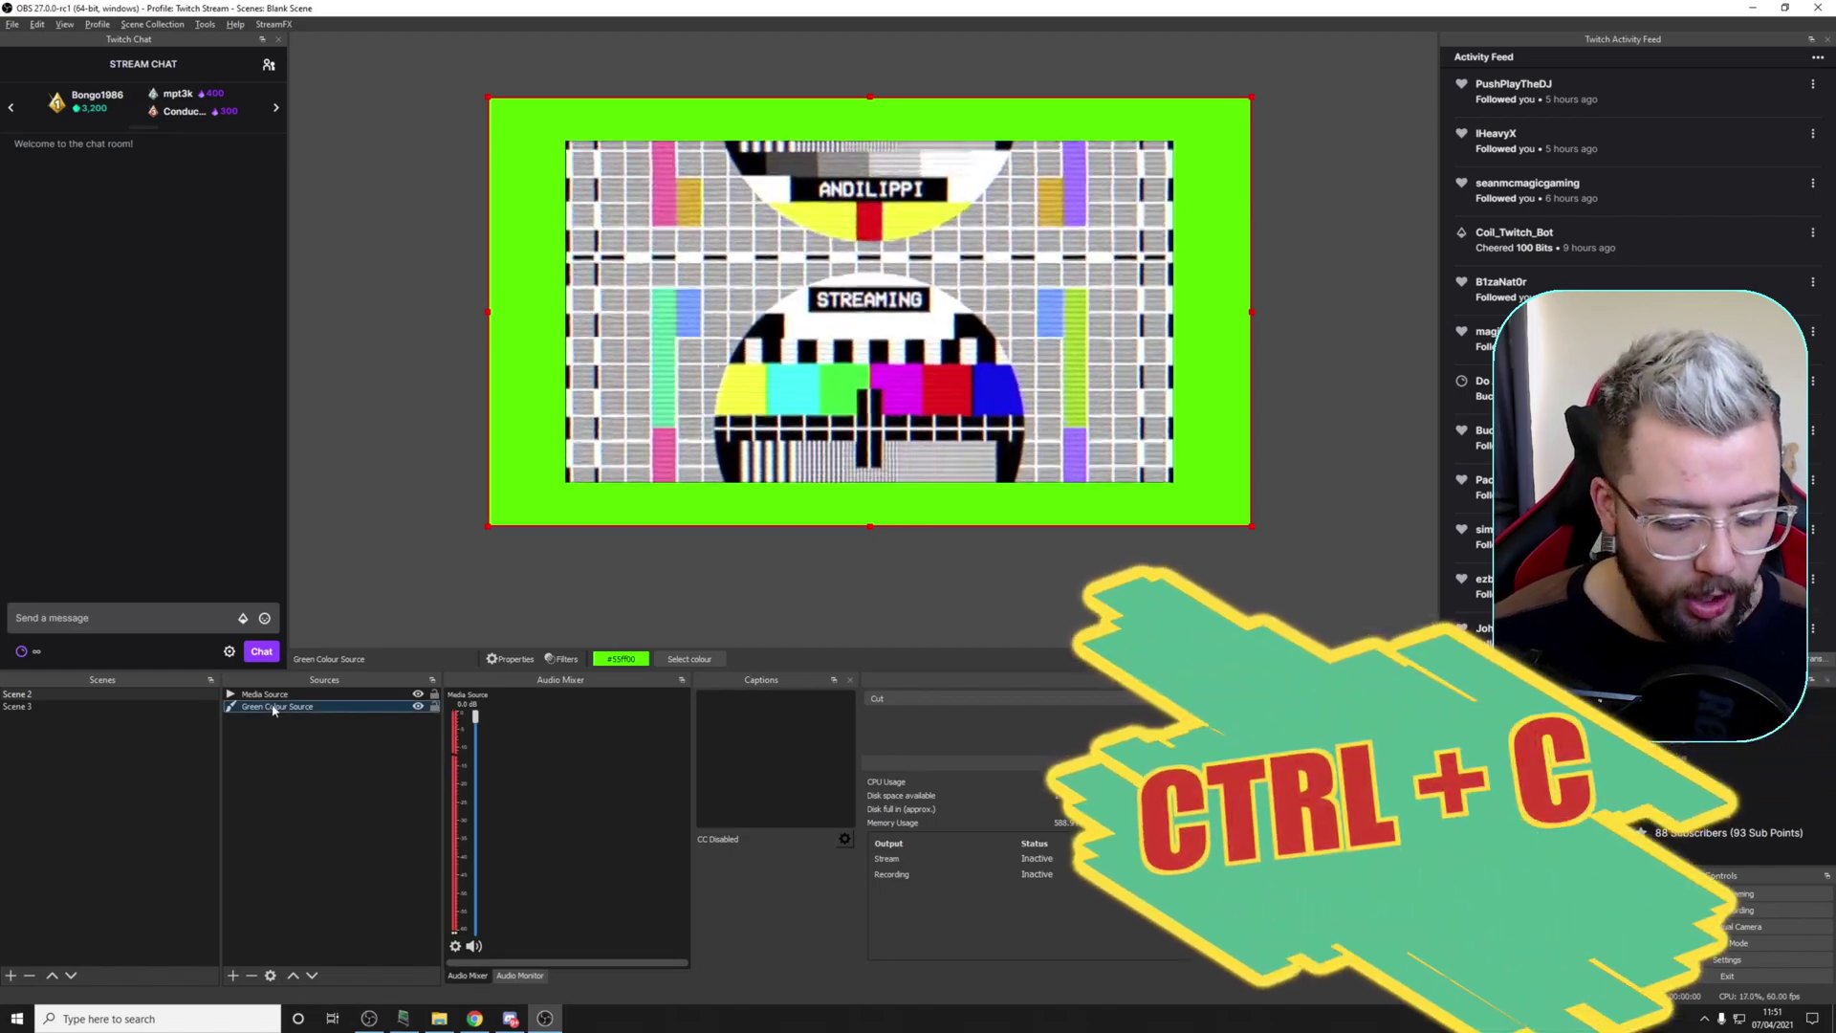
key(ctrl+v)
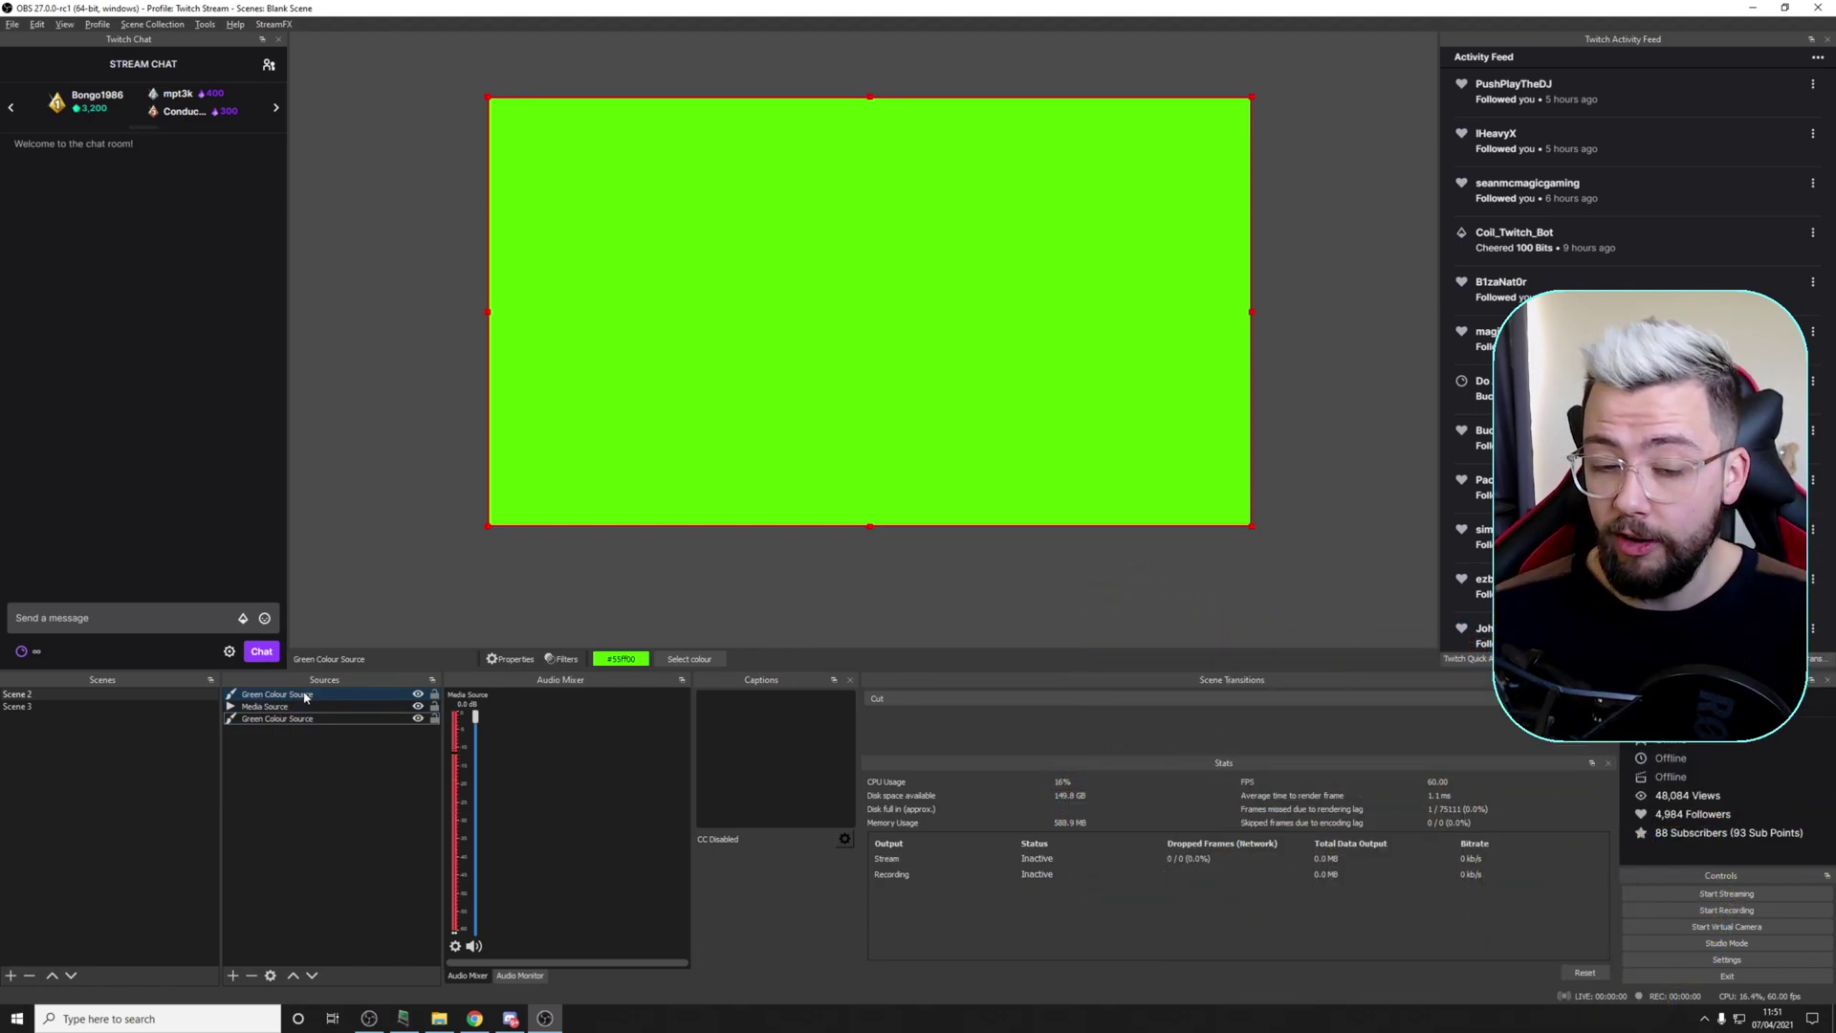
Step: Paste Green Colour Source 3 from the Sources list's right-click menu using Paste (Duplicate)
right_click(334, 751)
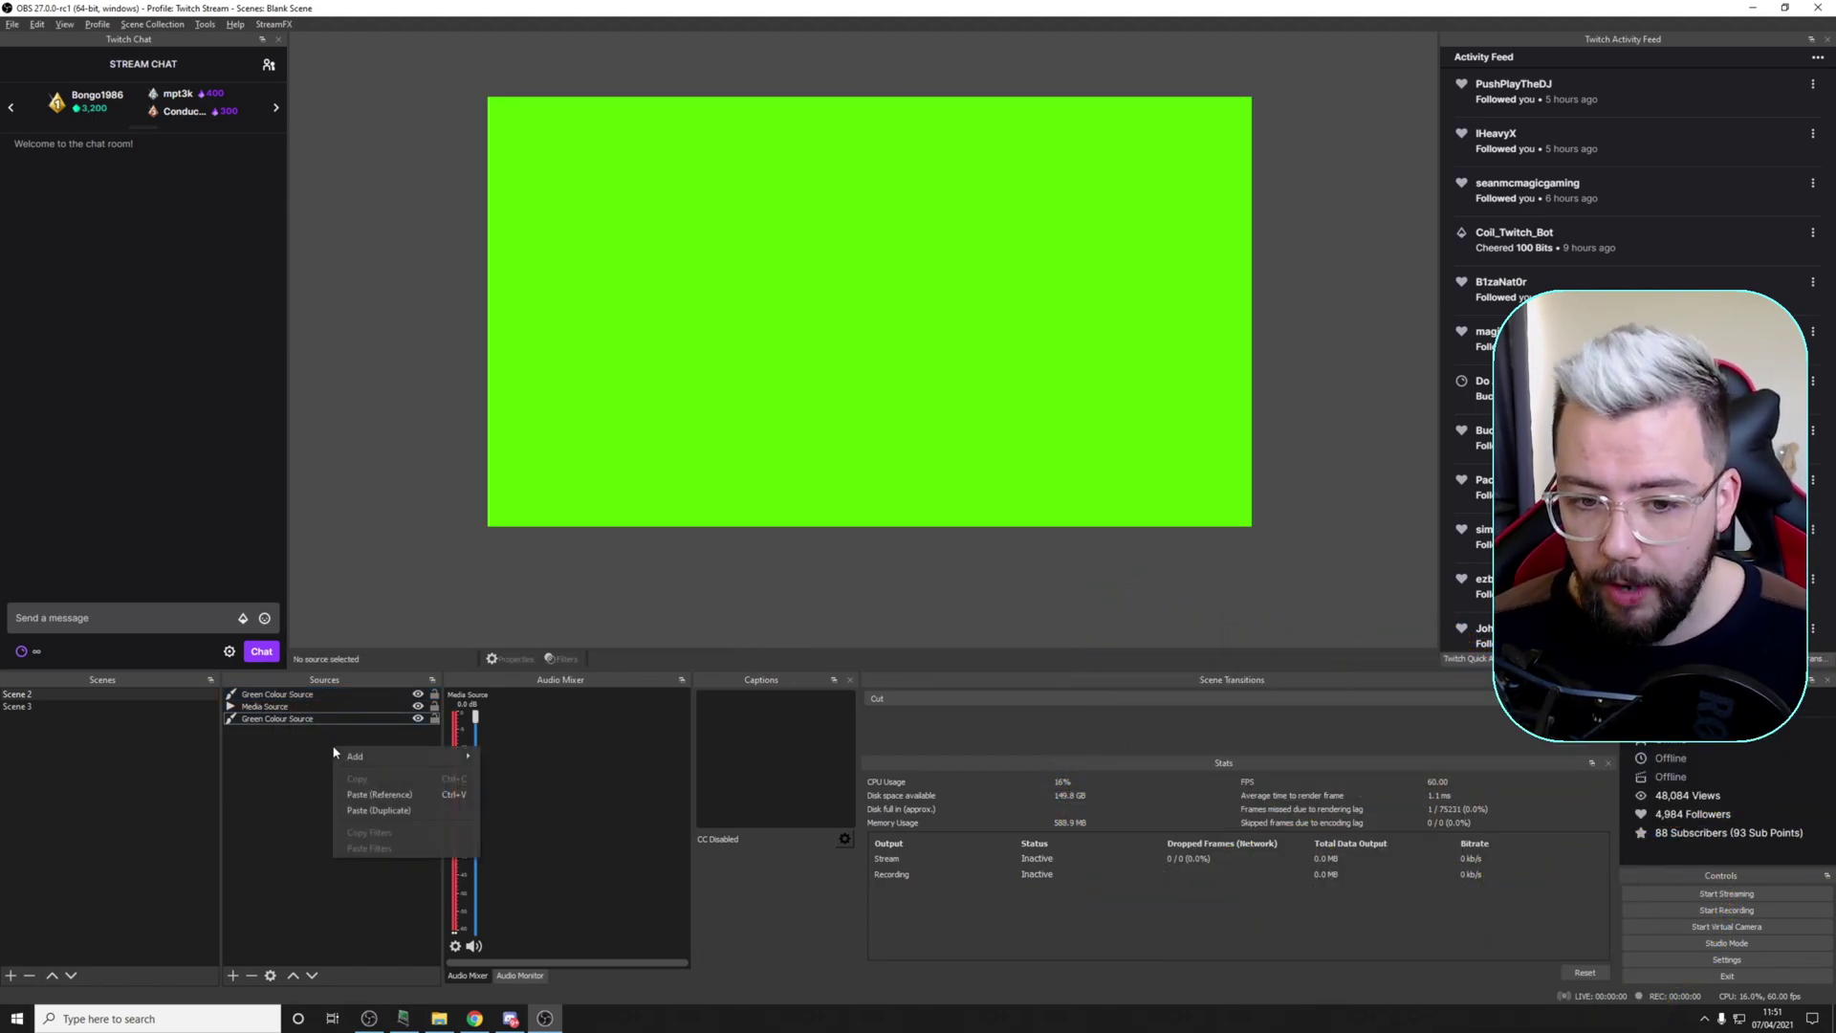
click(396, 810)
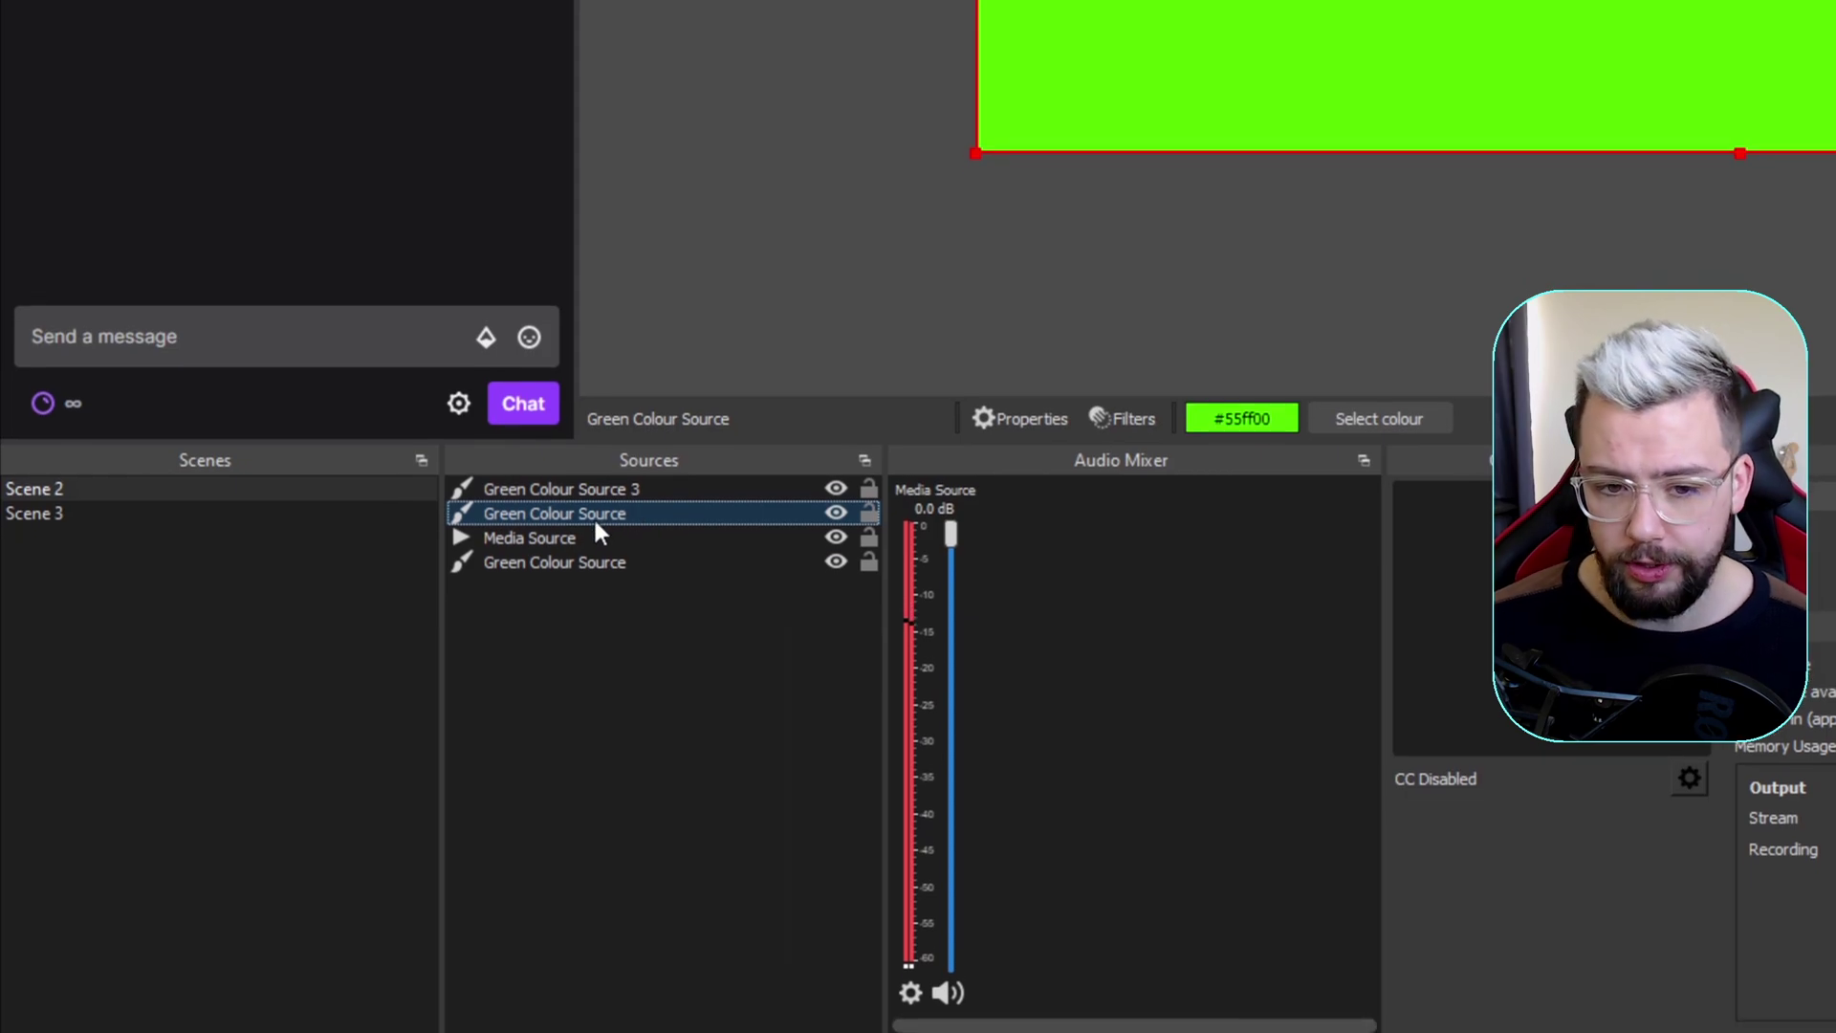
right_click(585, 538)
click(562, 539)
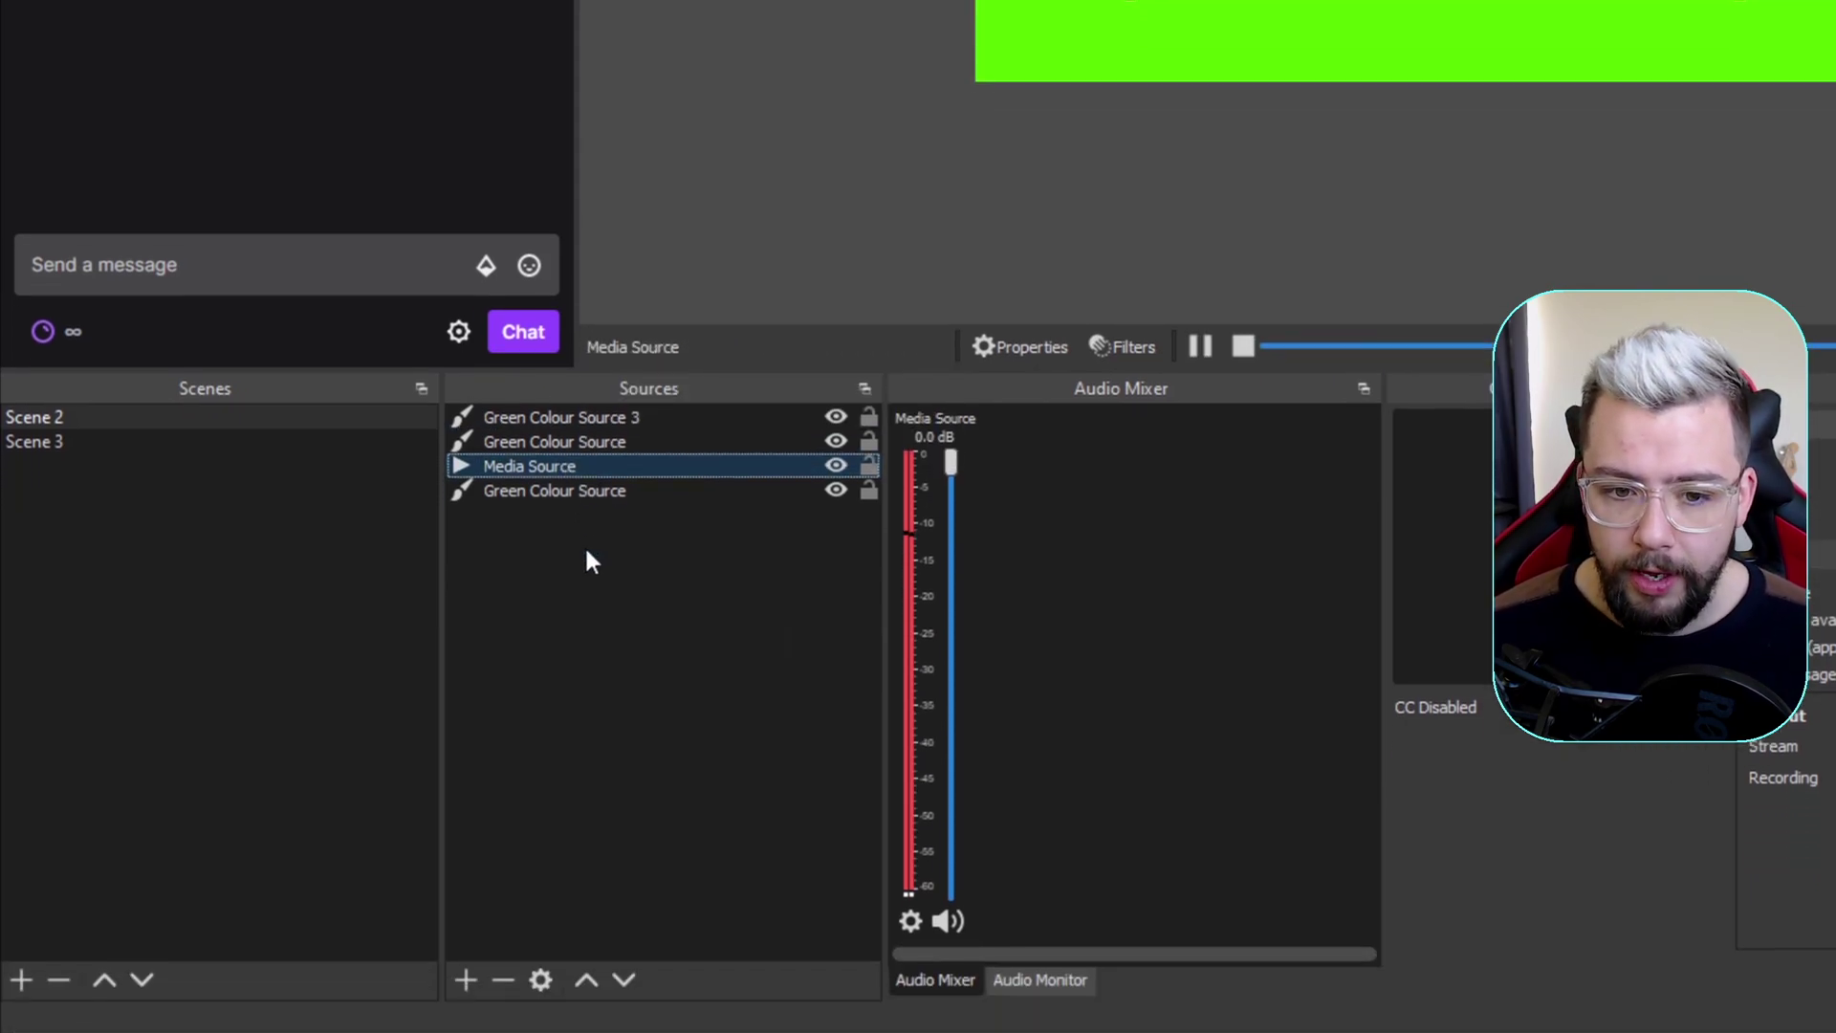
right_click(587, 618)
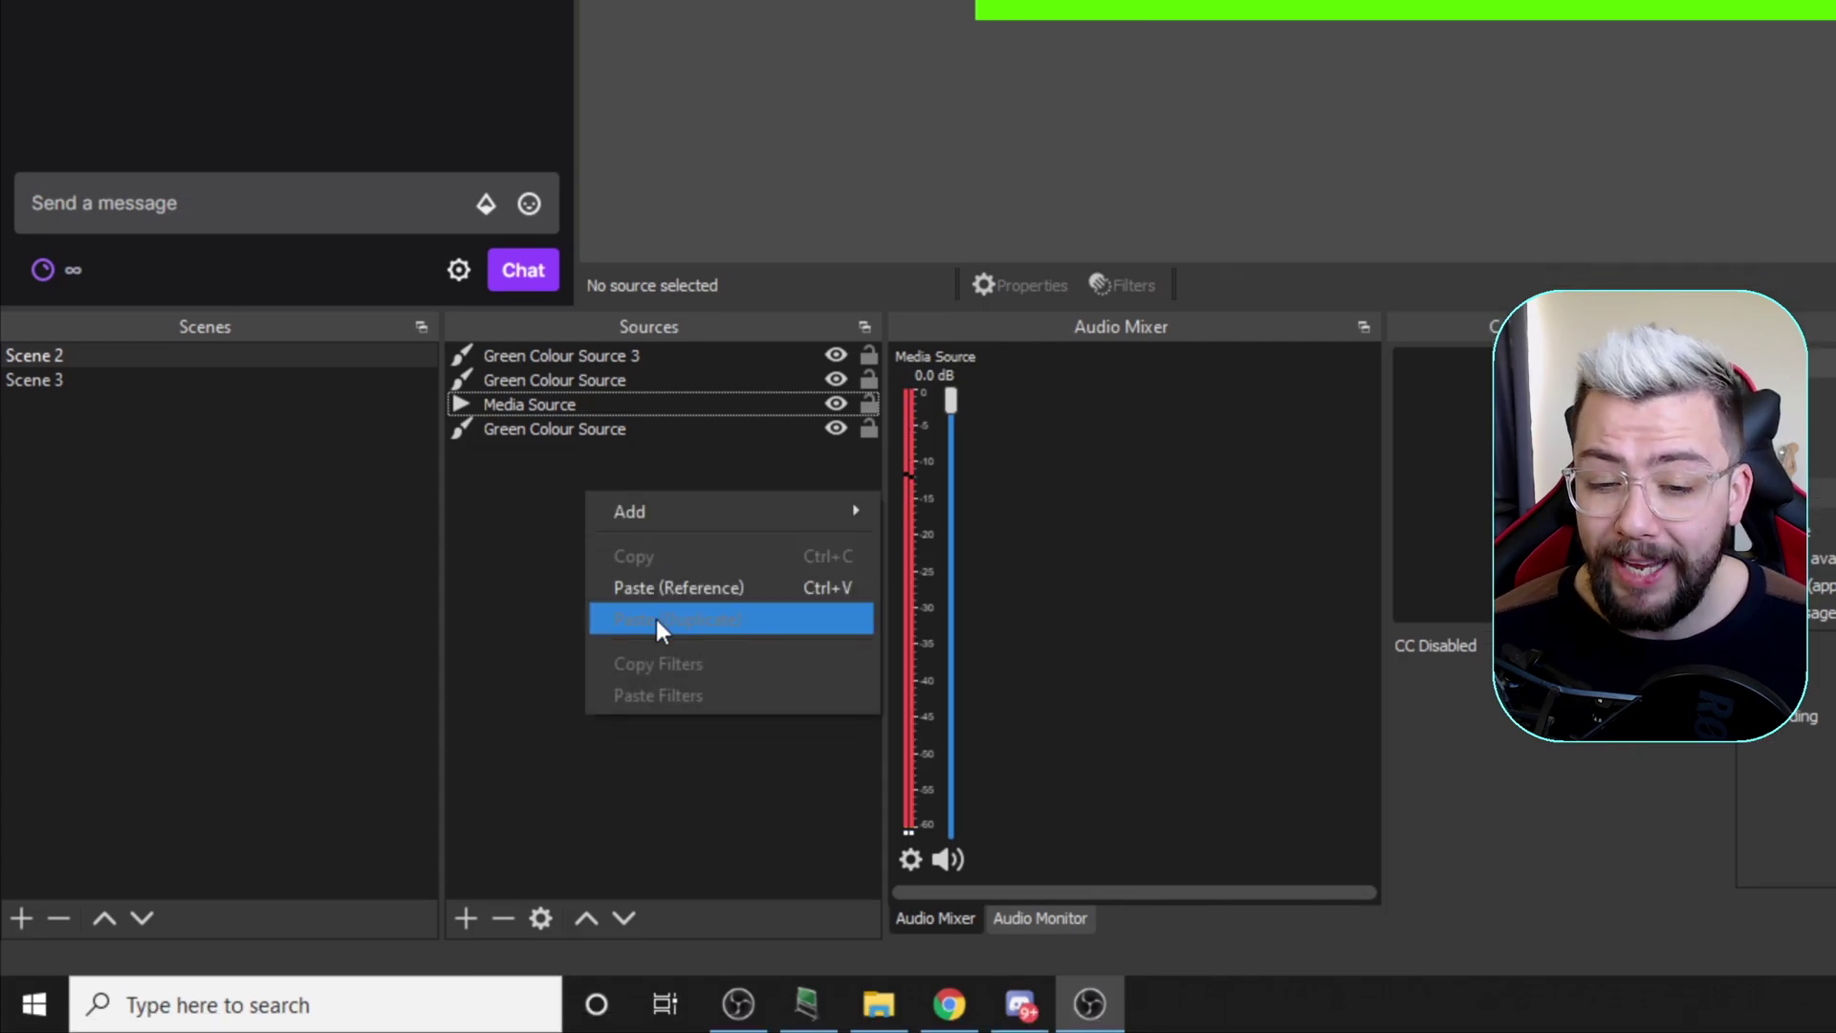
click(536, 584)
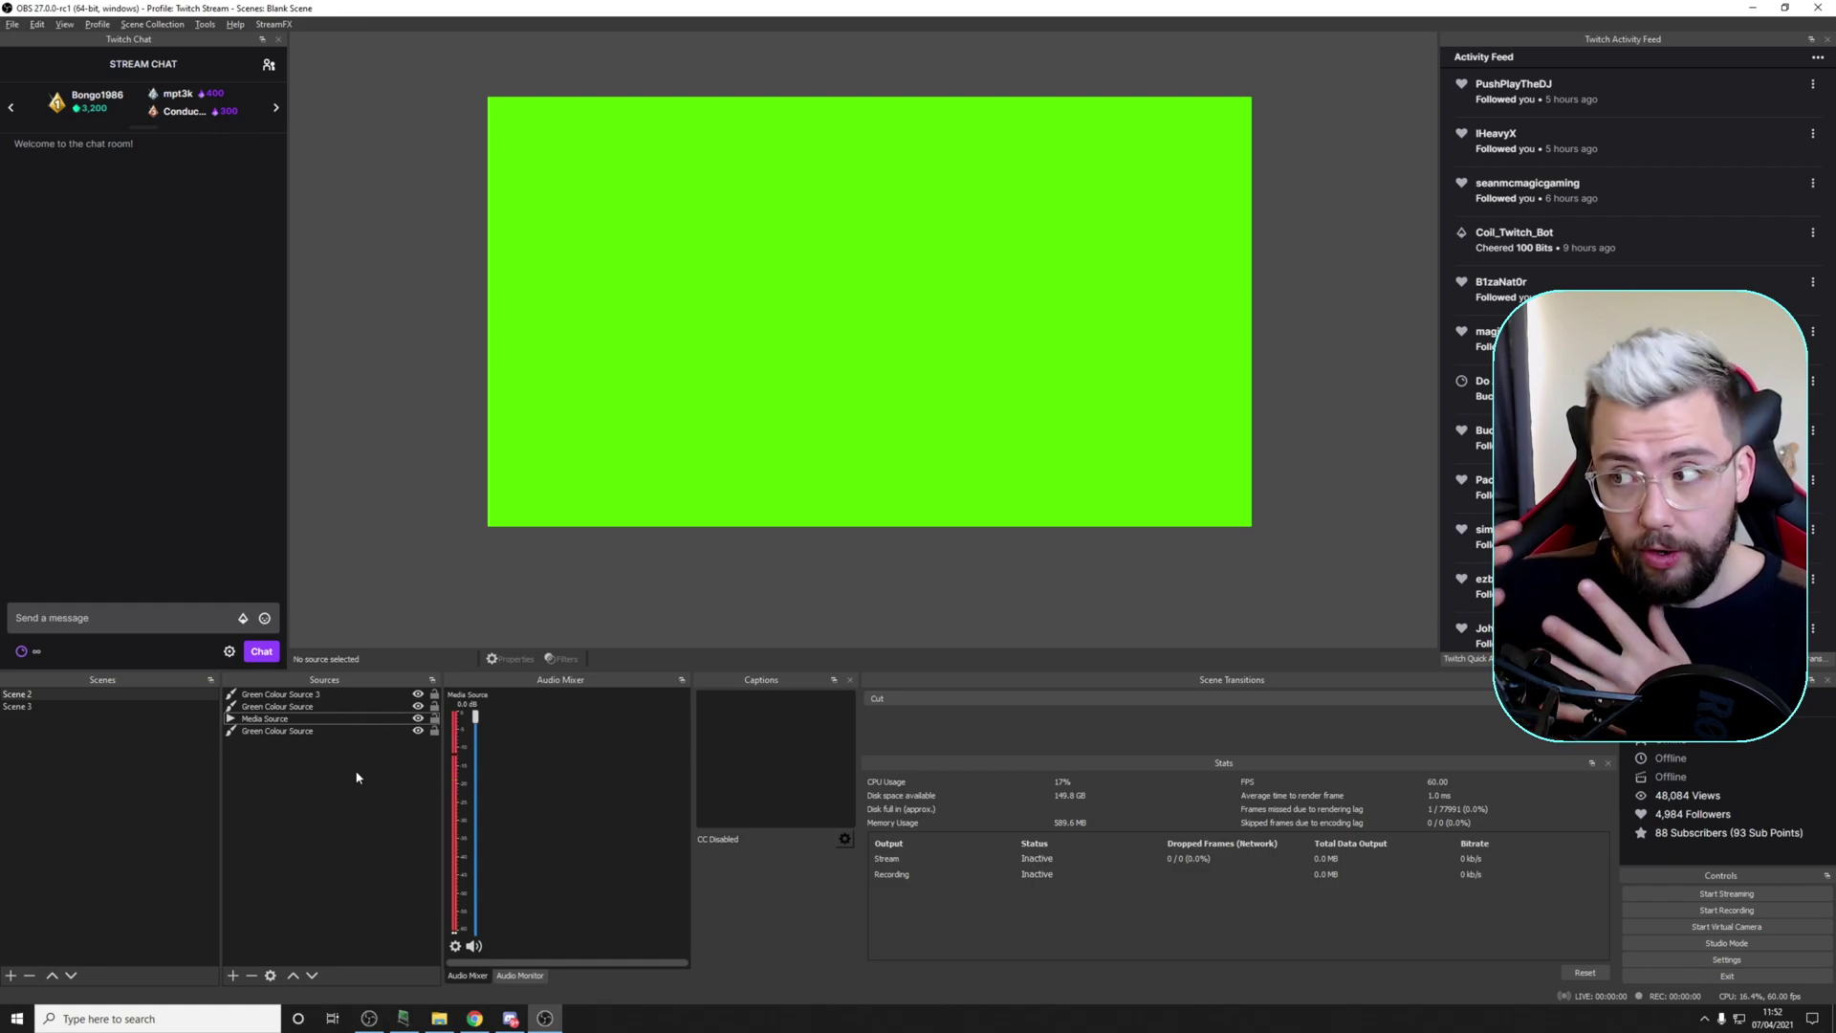
Step: Delete Green Colour Source 3 and the top green copy, confirming each removal with Yes
click(306, 695)
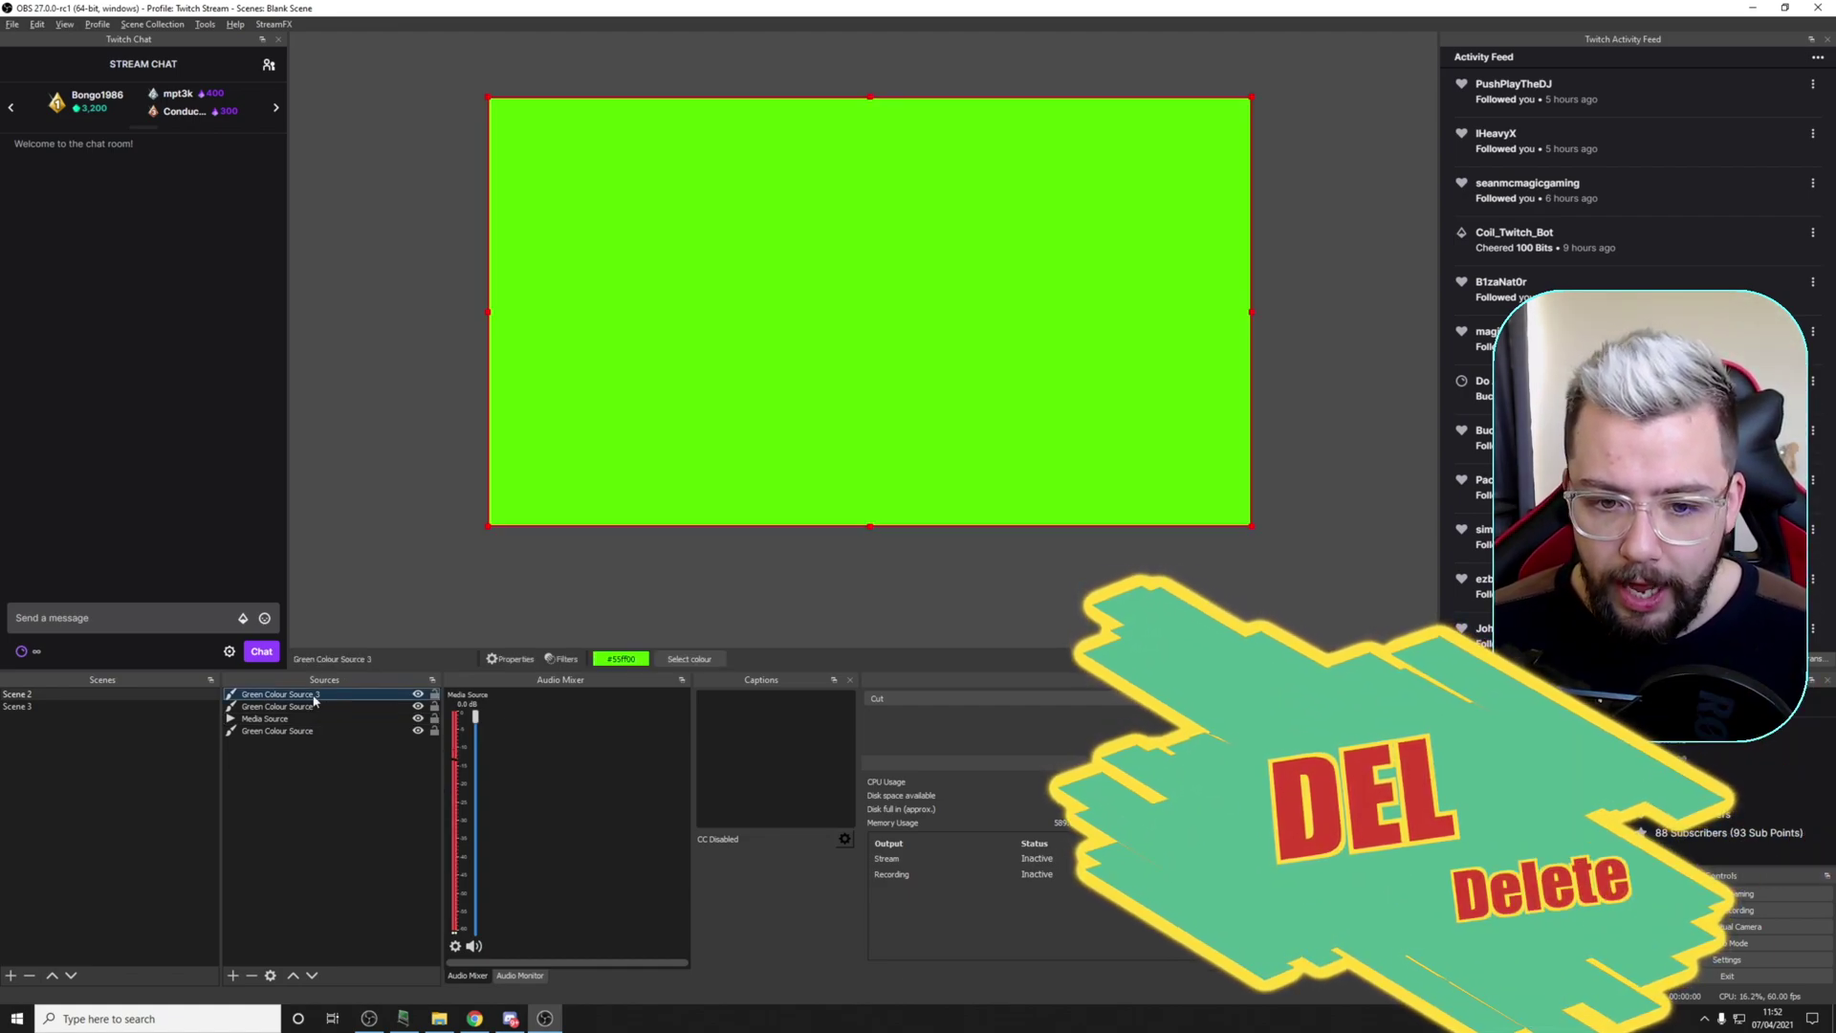
key(Delete)
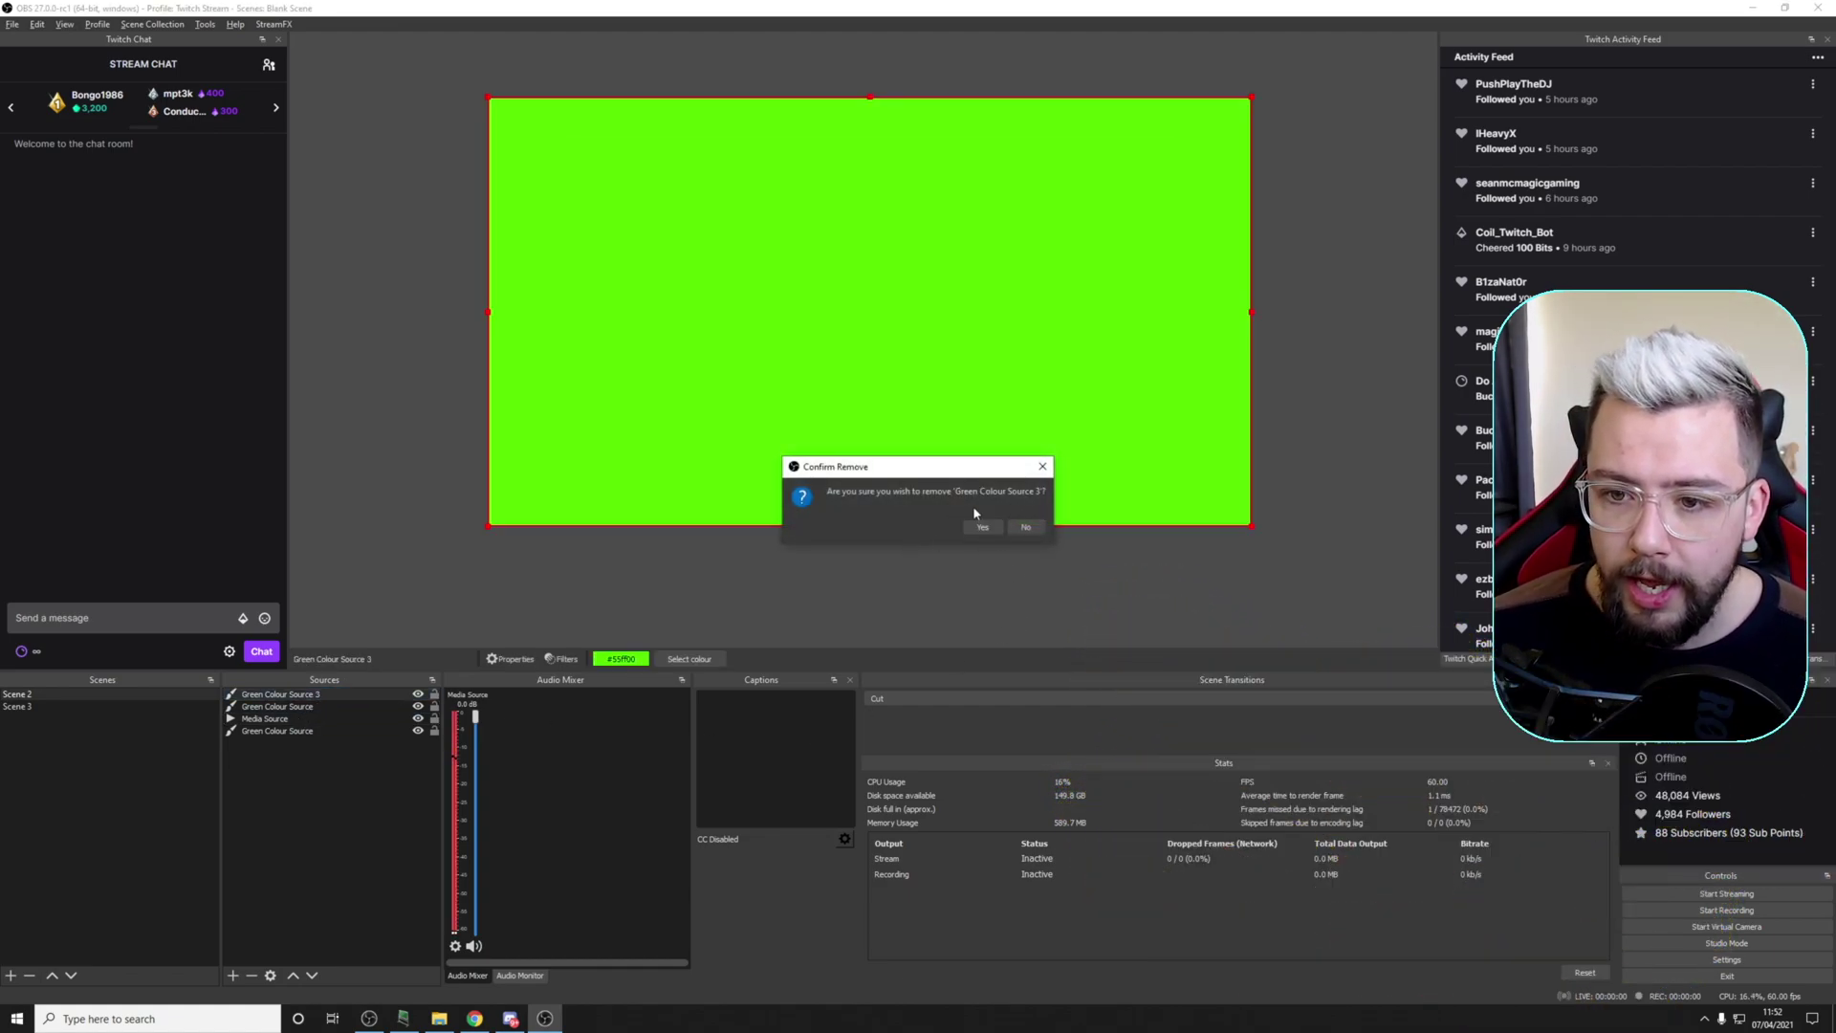
click(984, 527)
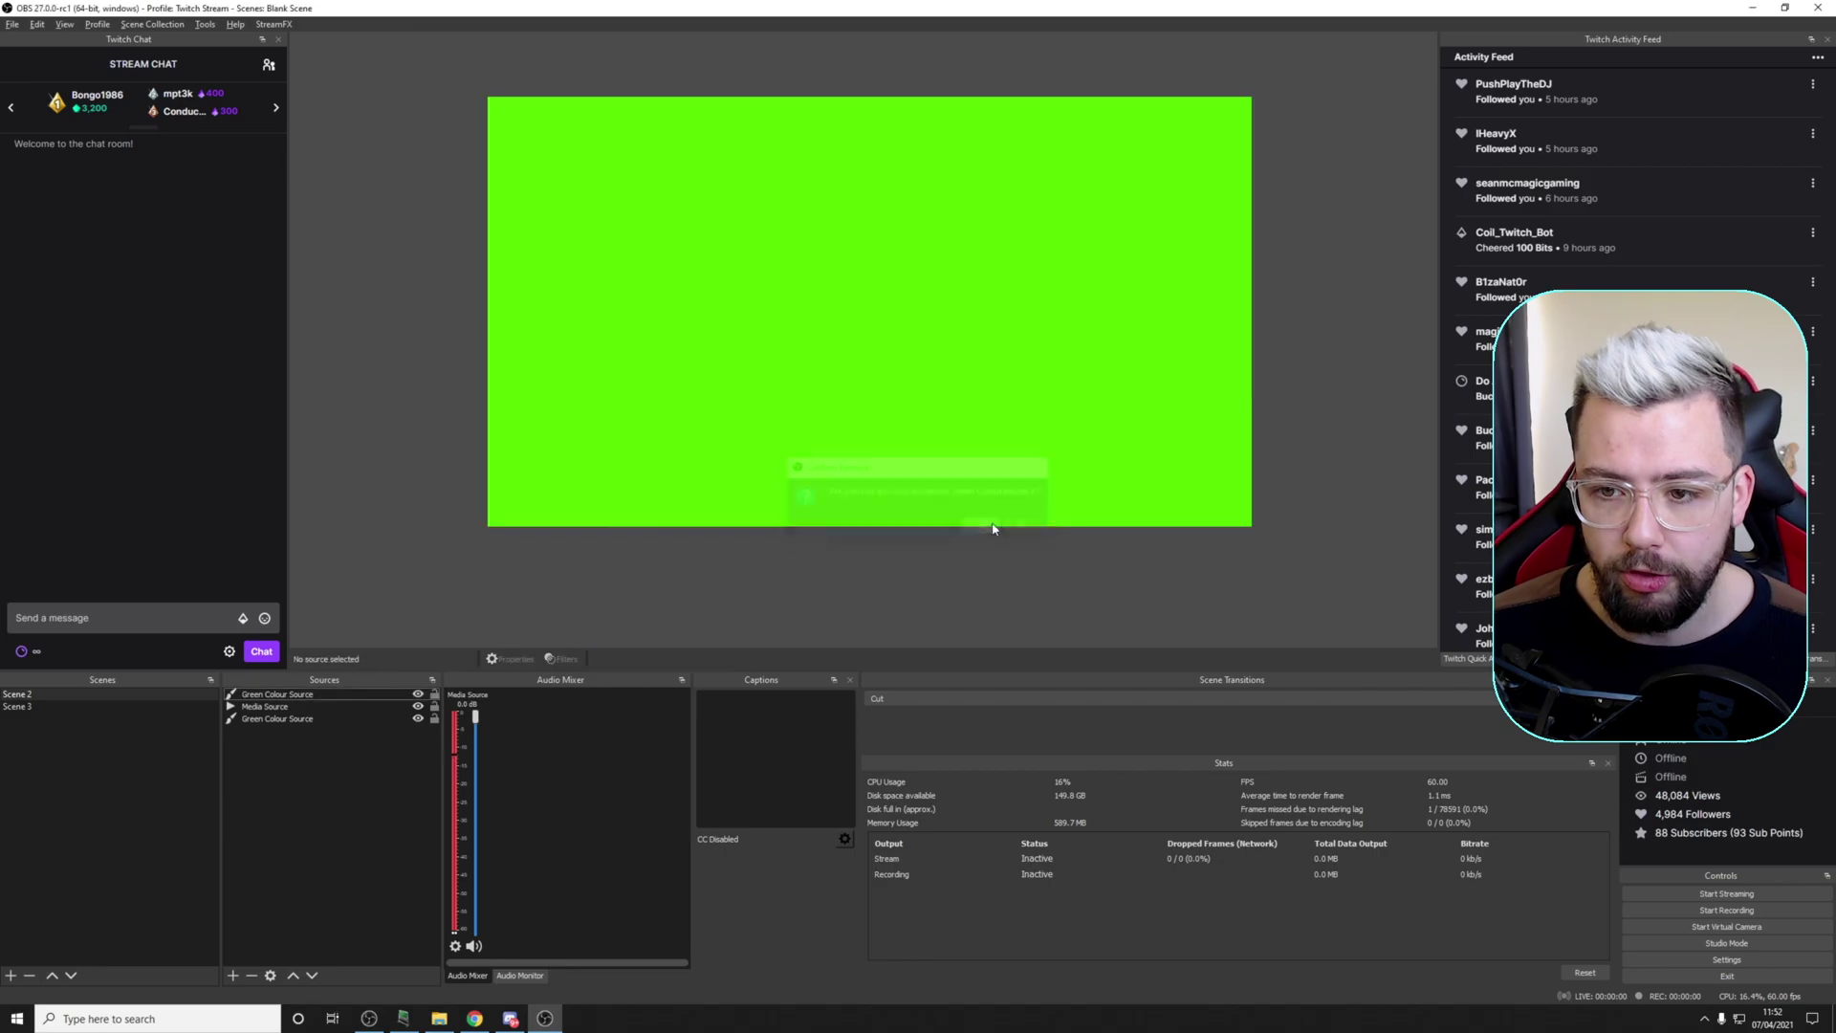
right_click(302, 698)
click(348, 462)
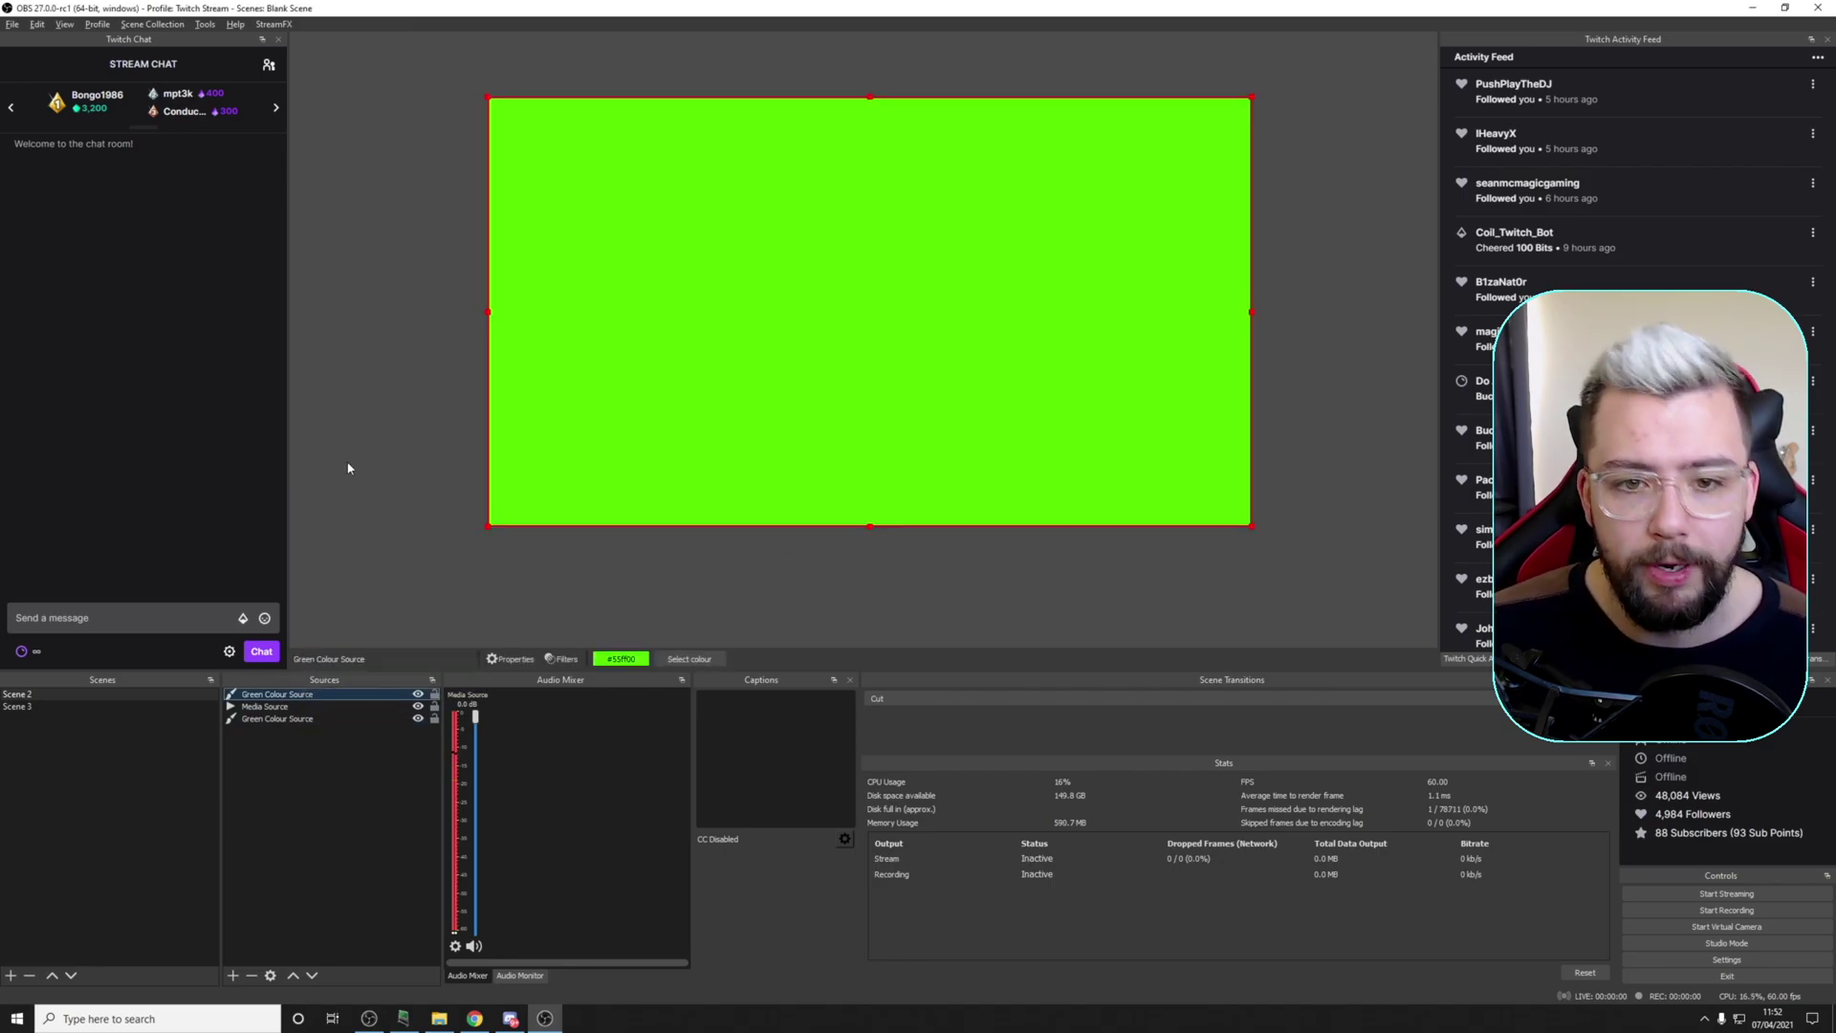
click(978, 526)
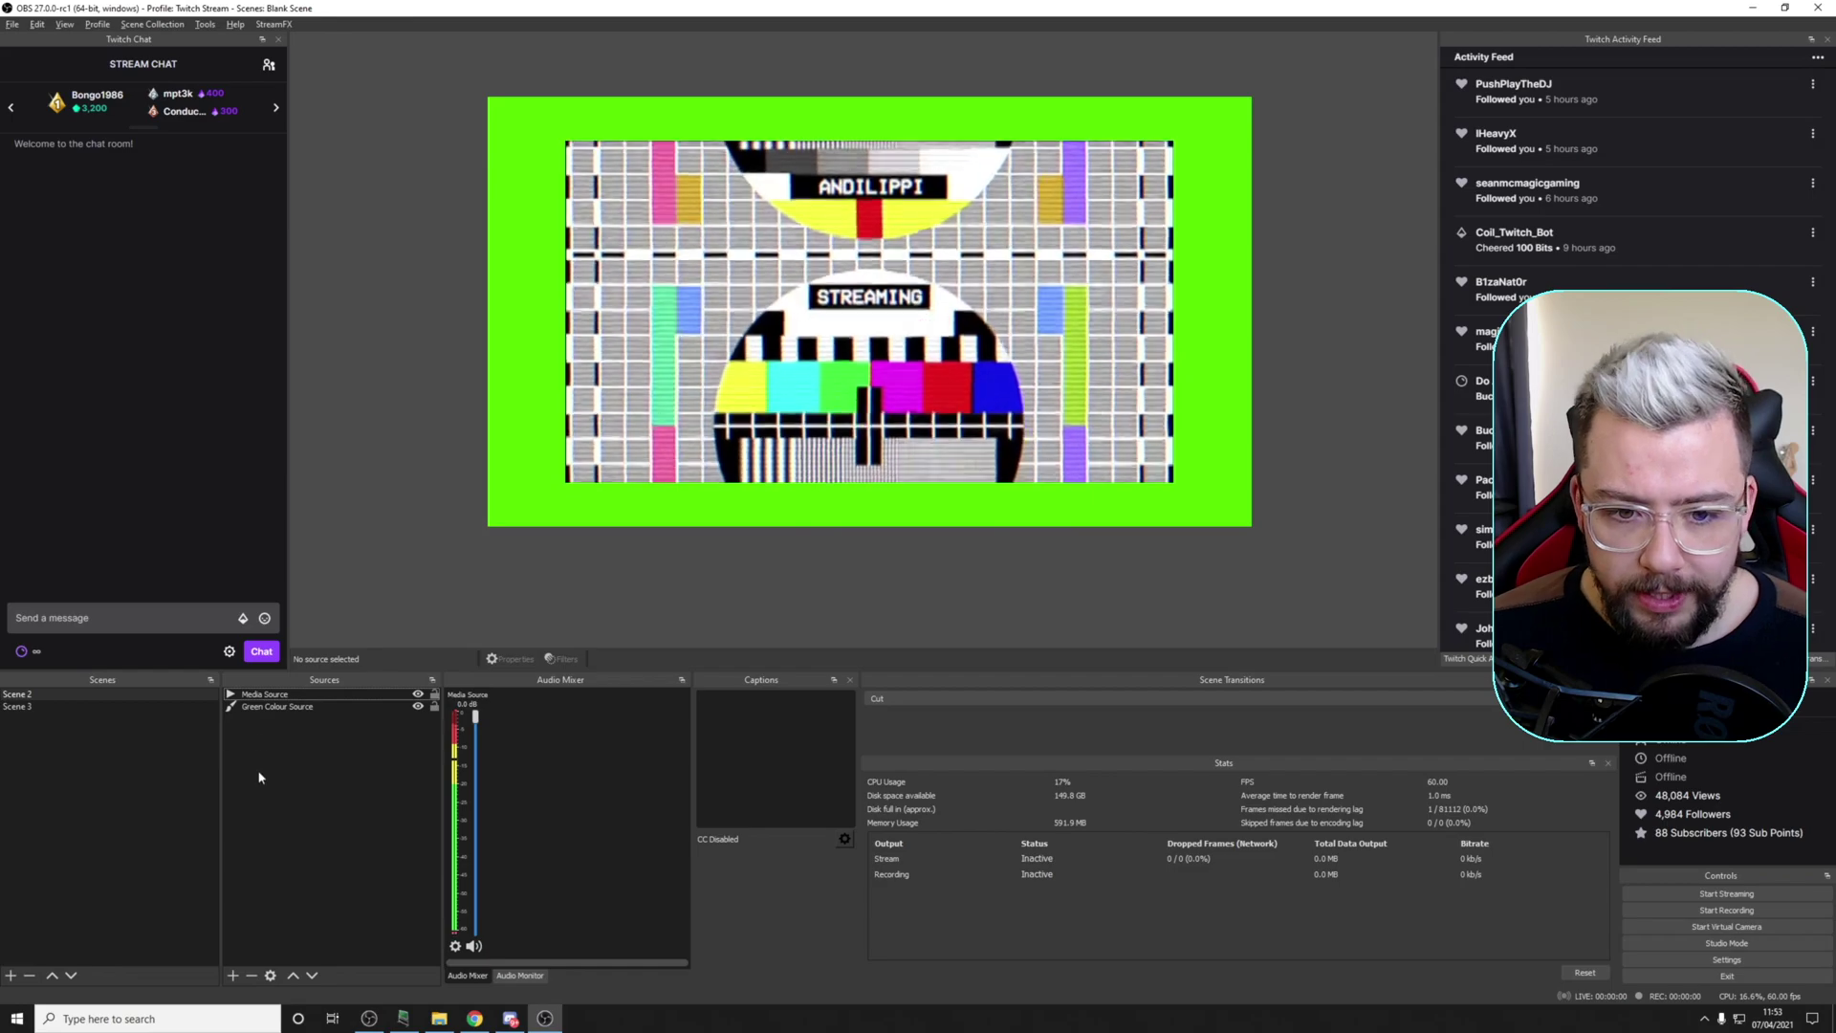
Step: Add a Text (GDI+) source with default settings
click(231, 975)
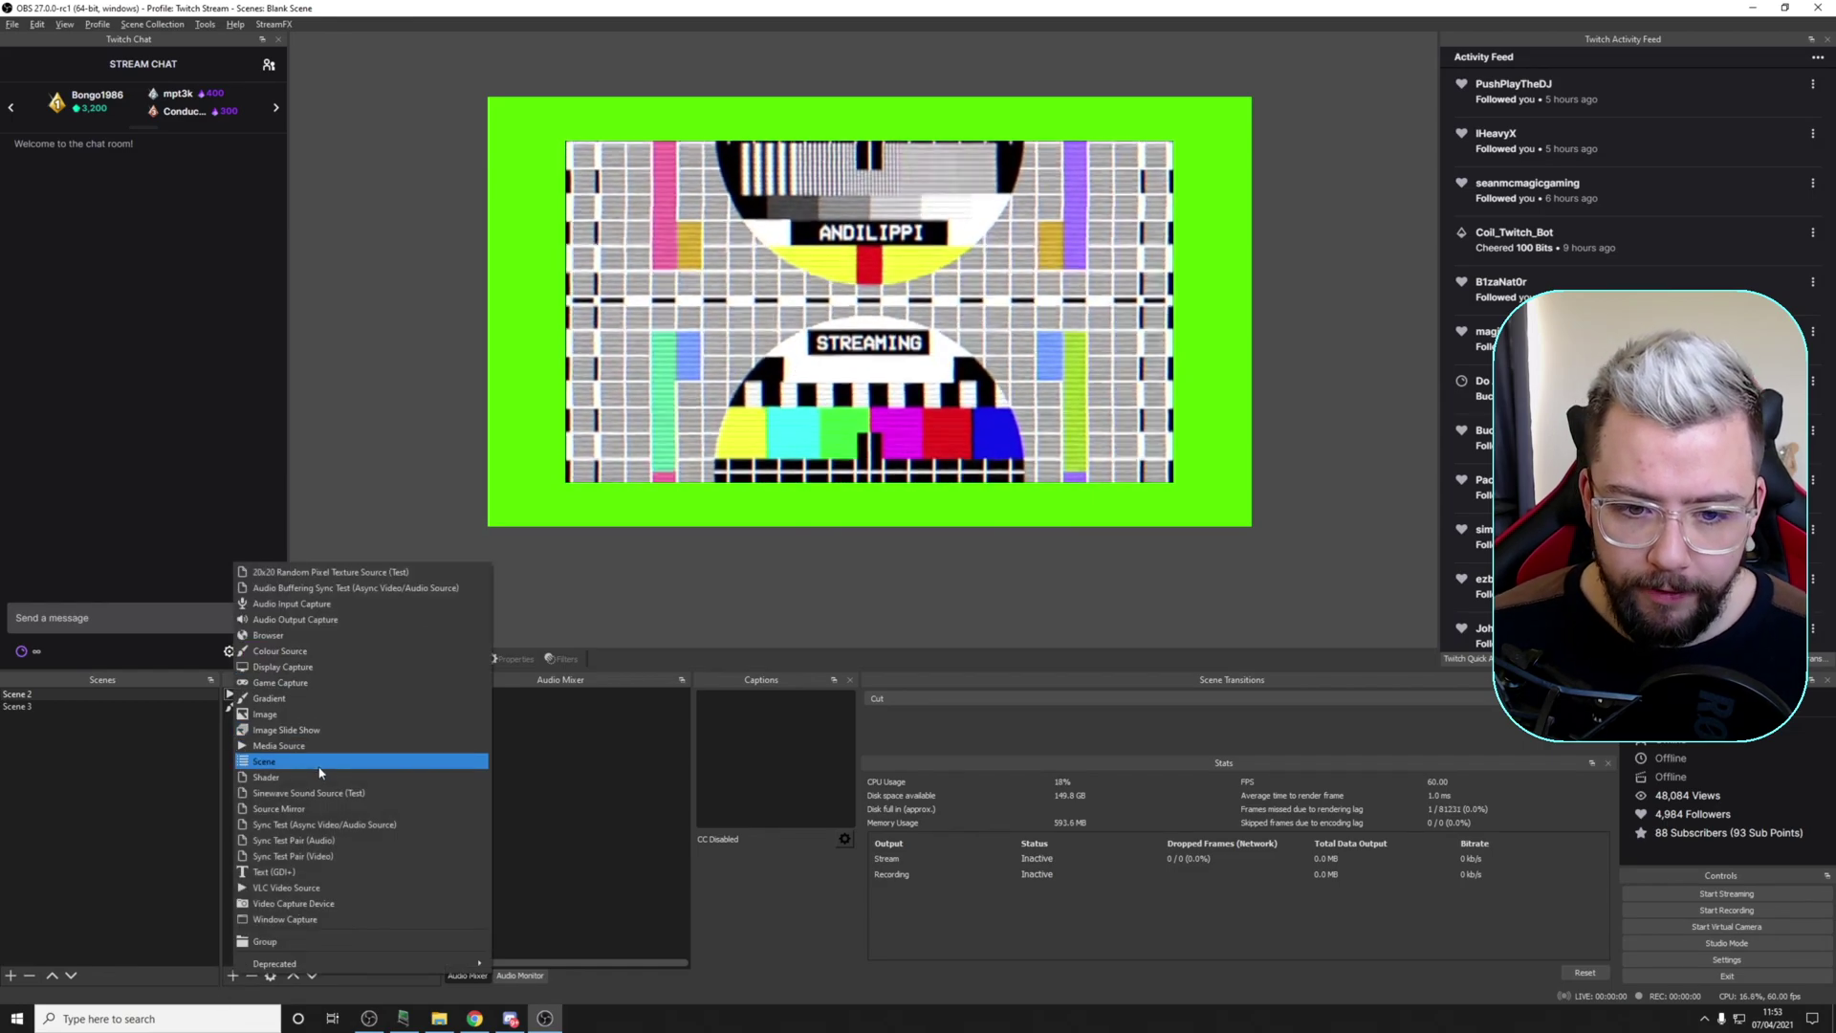
click(273, 871)
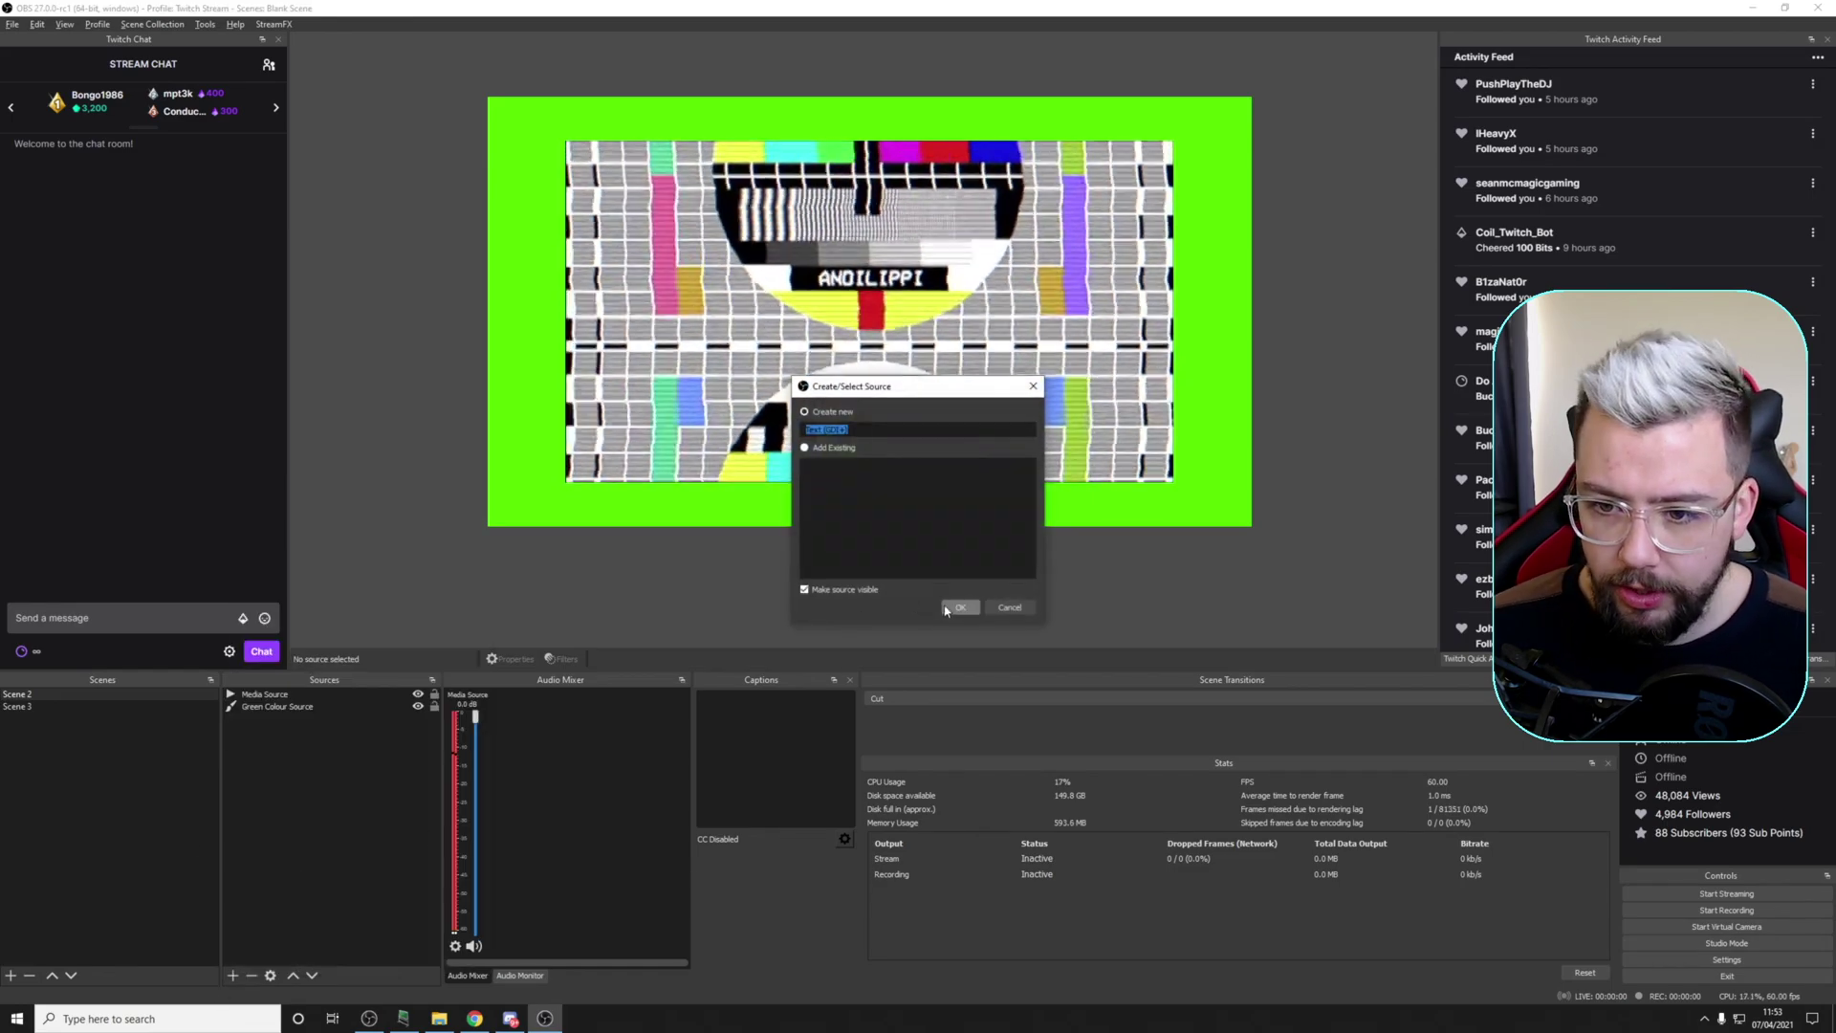
key(Return)
click(1136, 777)
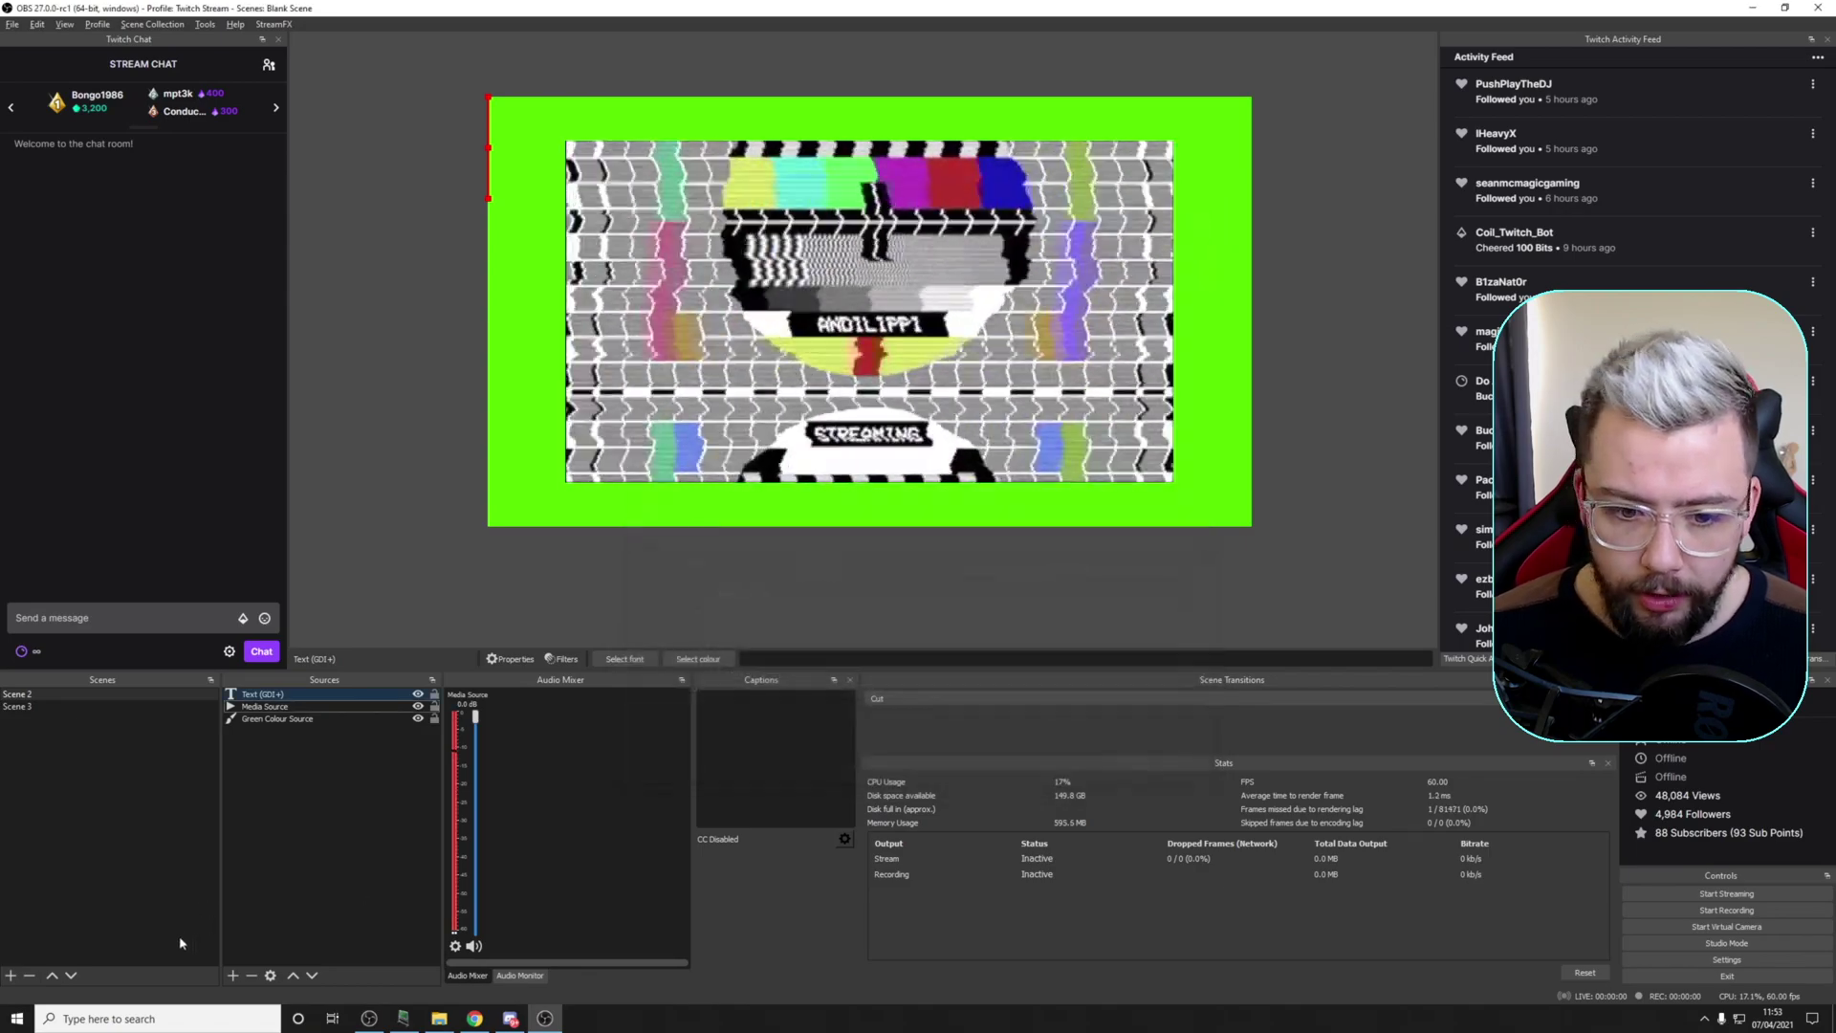
Step: Add a Browser source with default settings
click(232, 975)
click(270, 630)
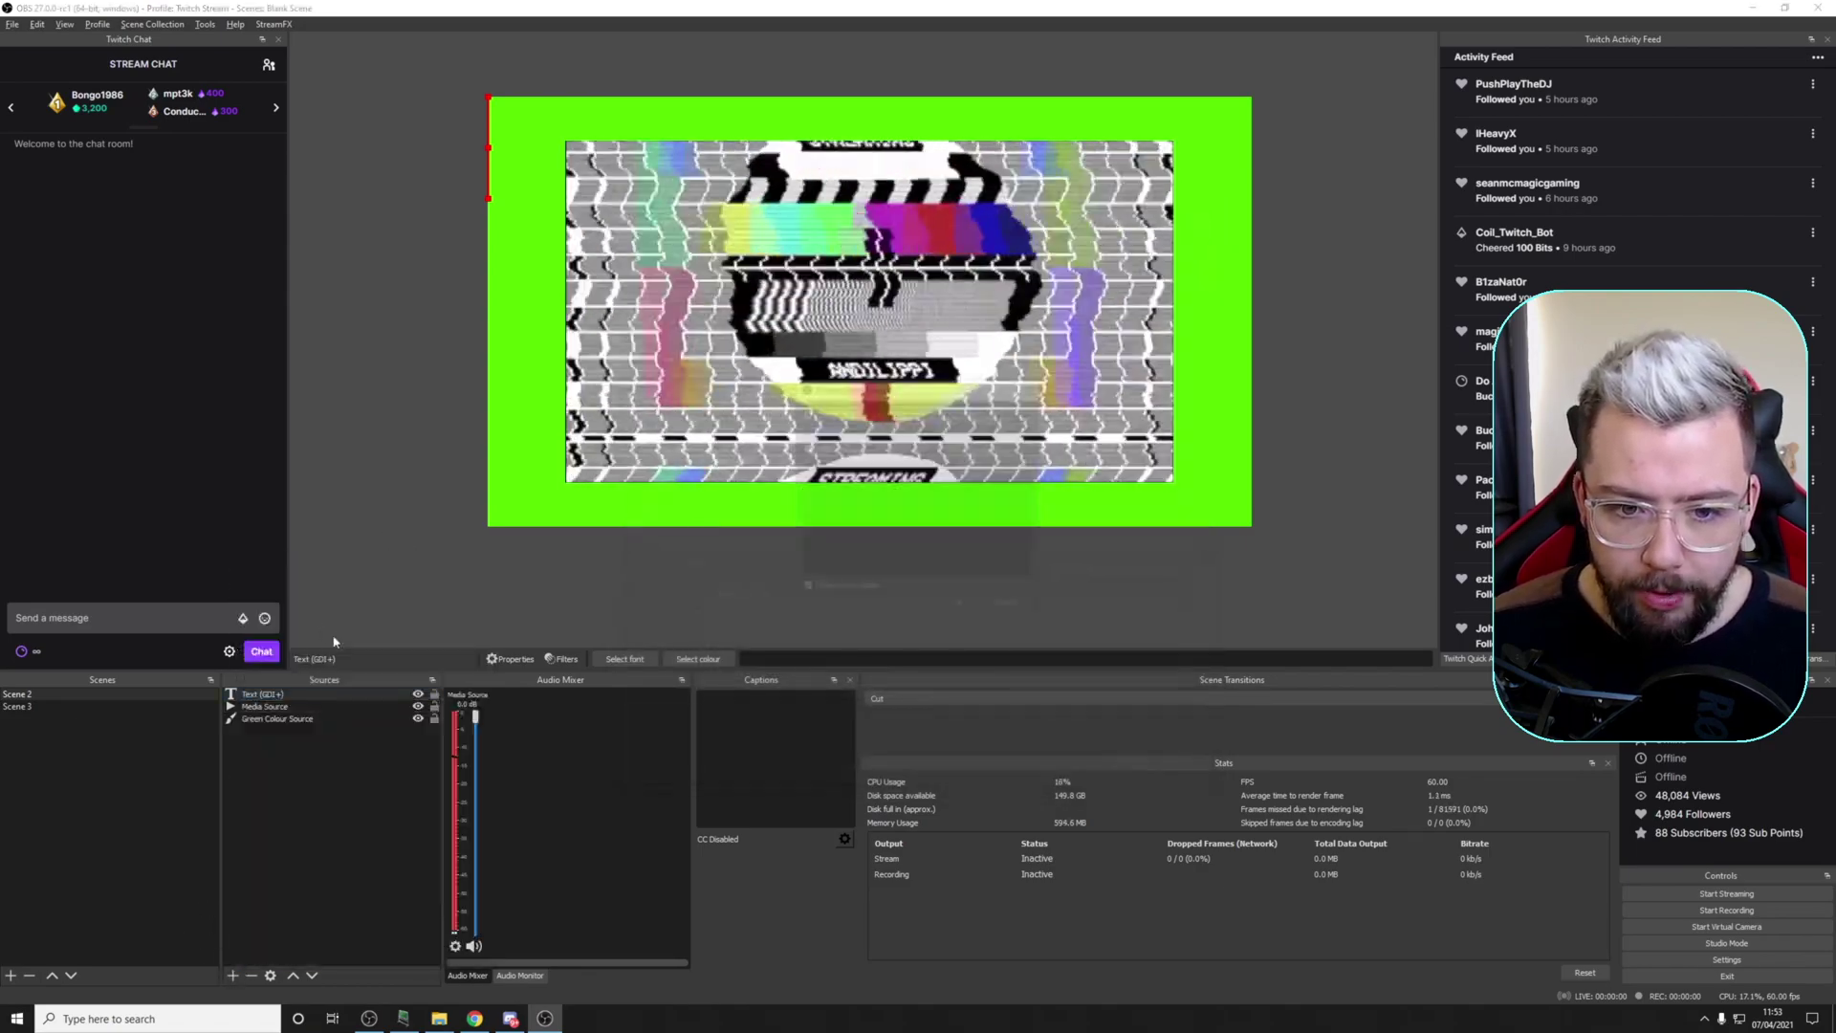
key(Return)
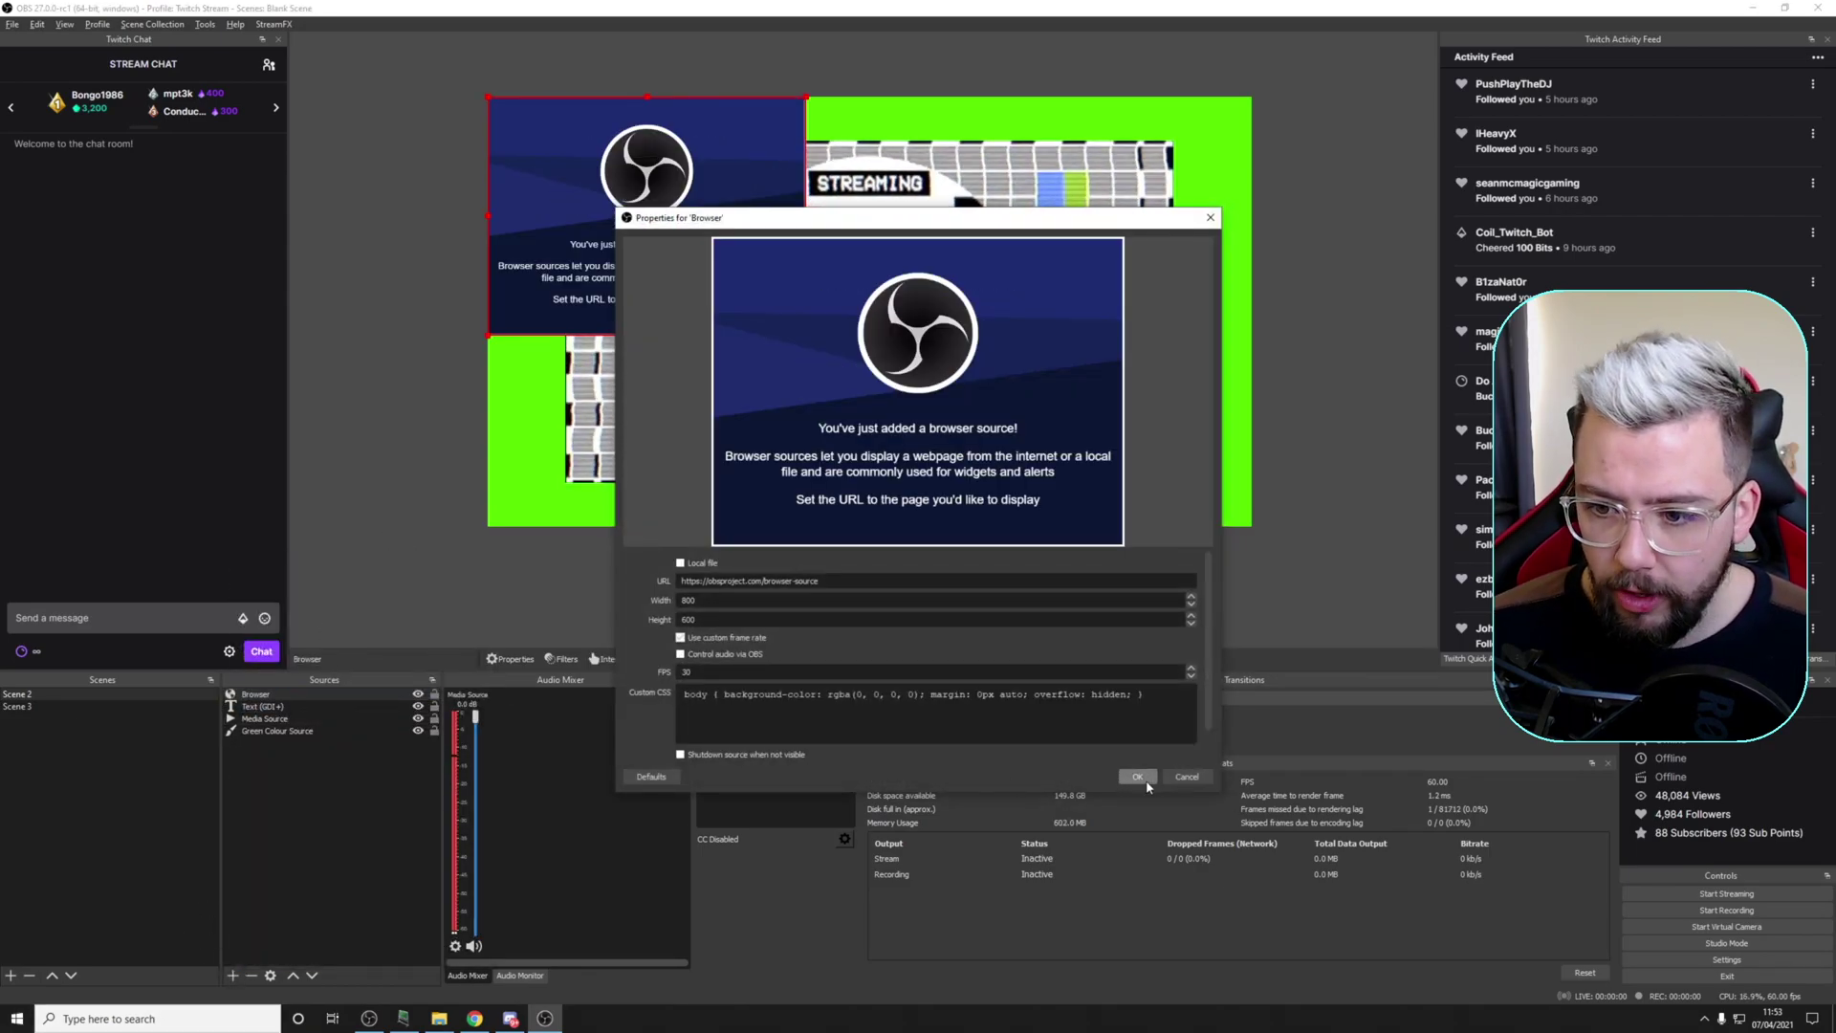
click(1147, 779)
Step: Add a Gradient source with its default white-to-black settings
click(233, 975)
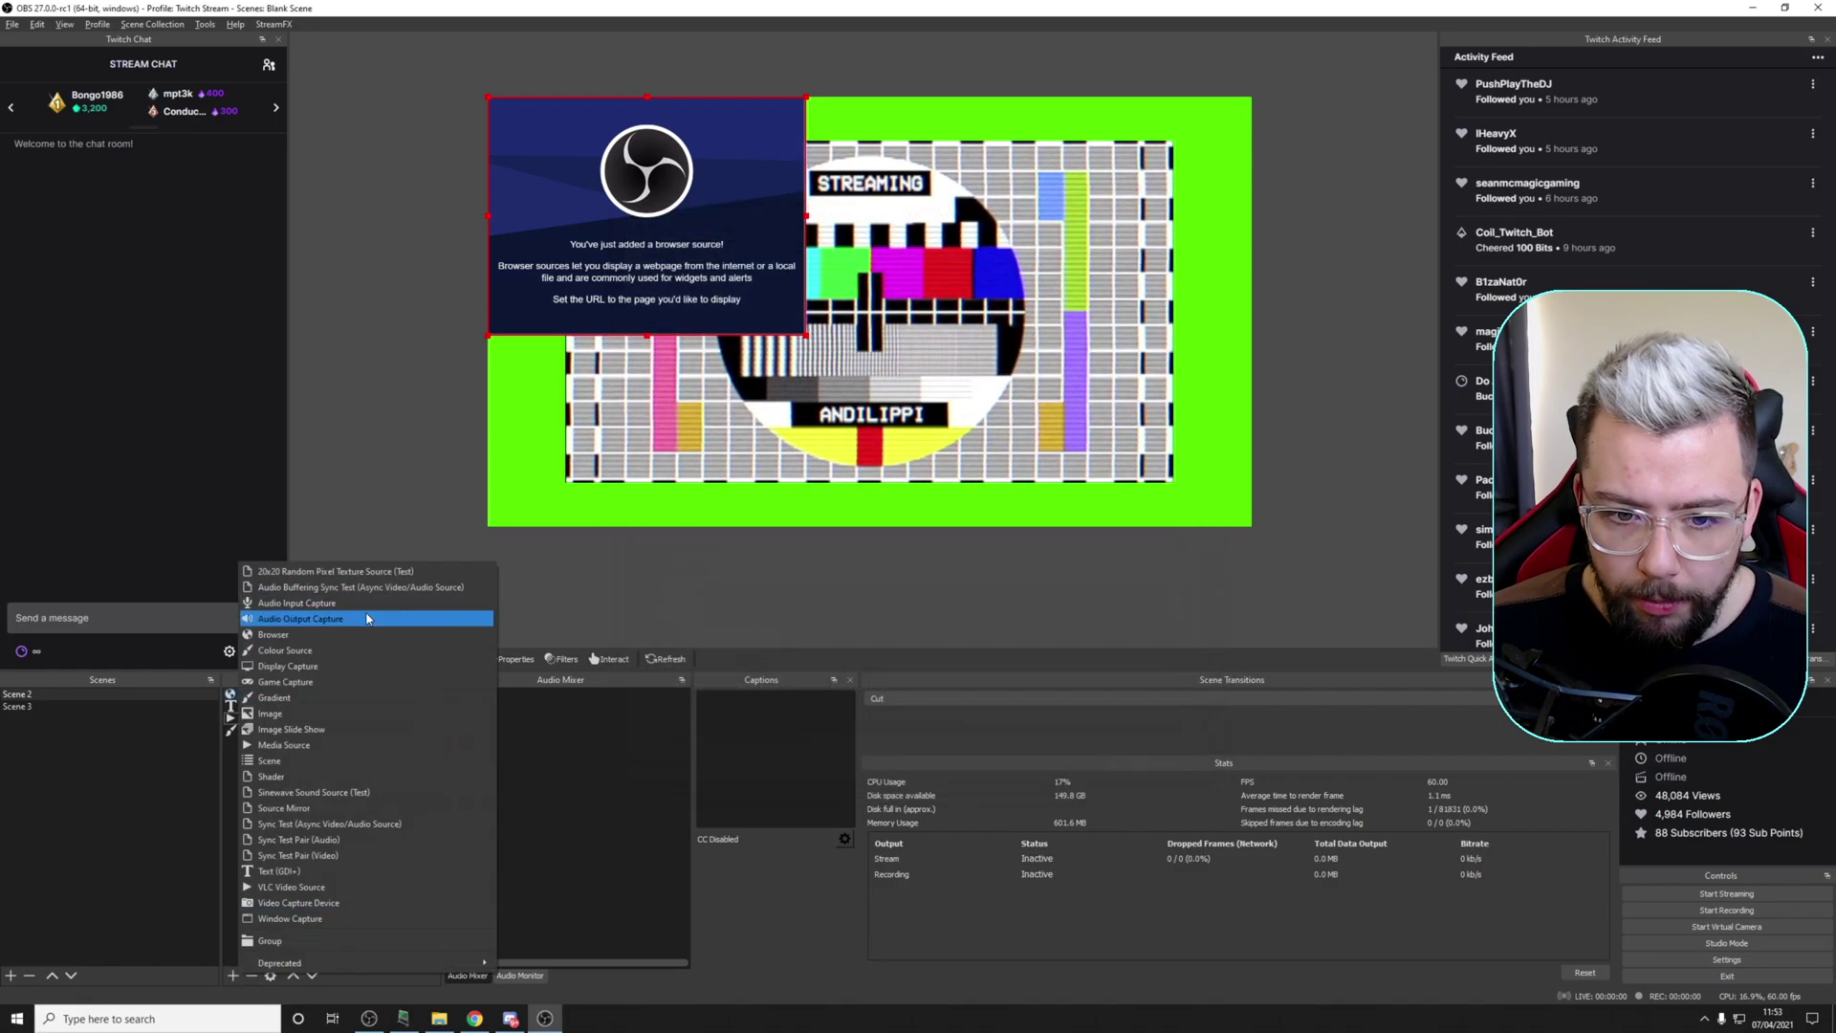
click(287, 697)
click(955, 604)
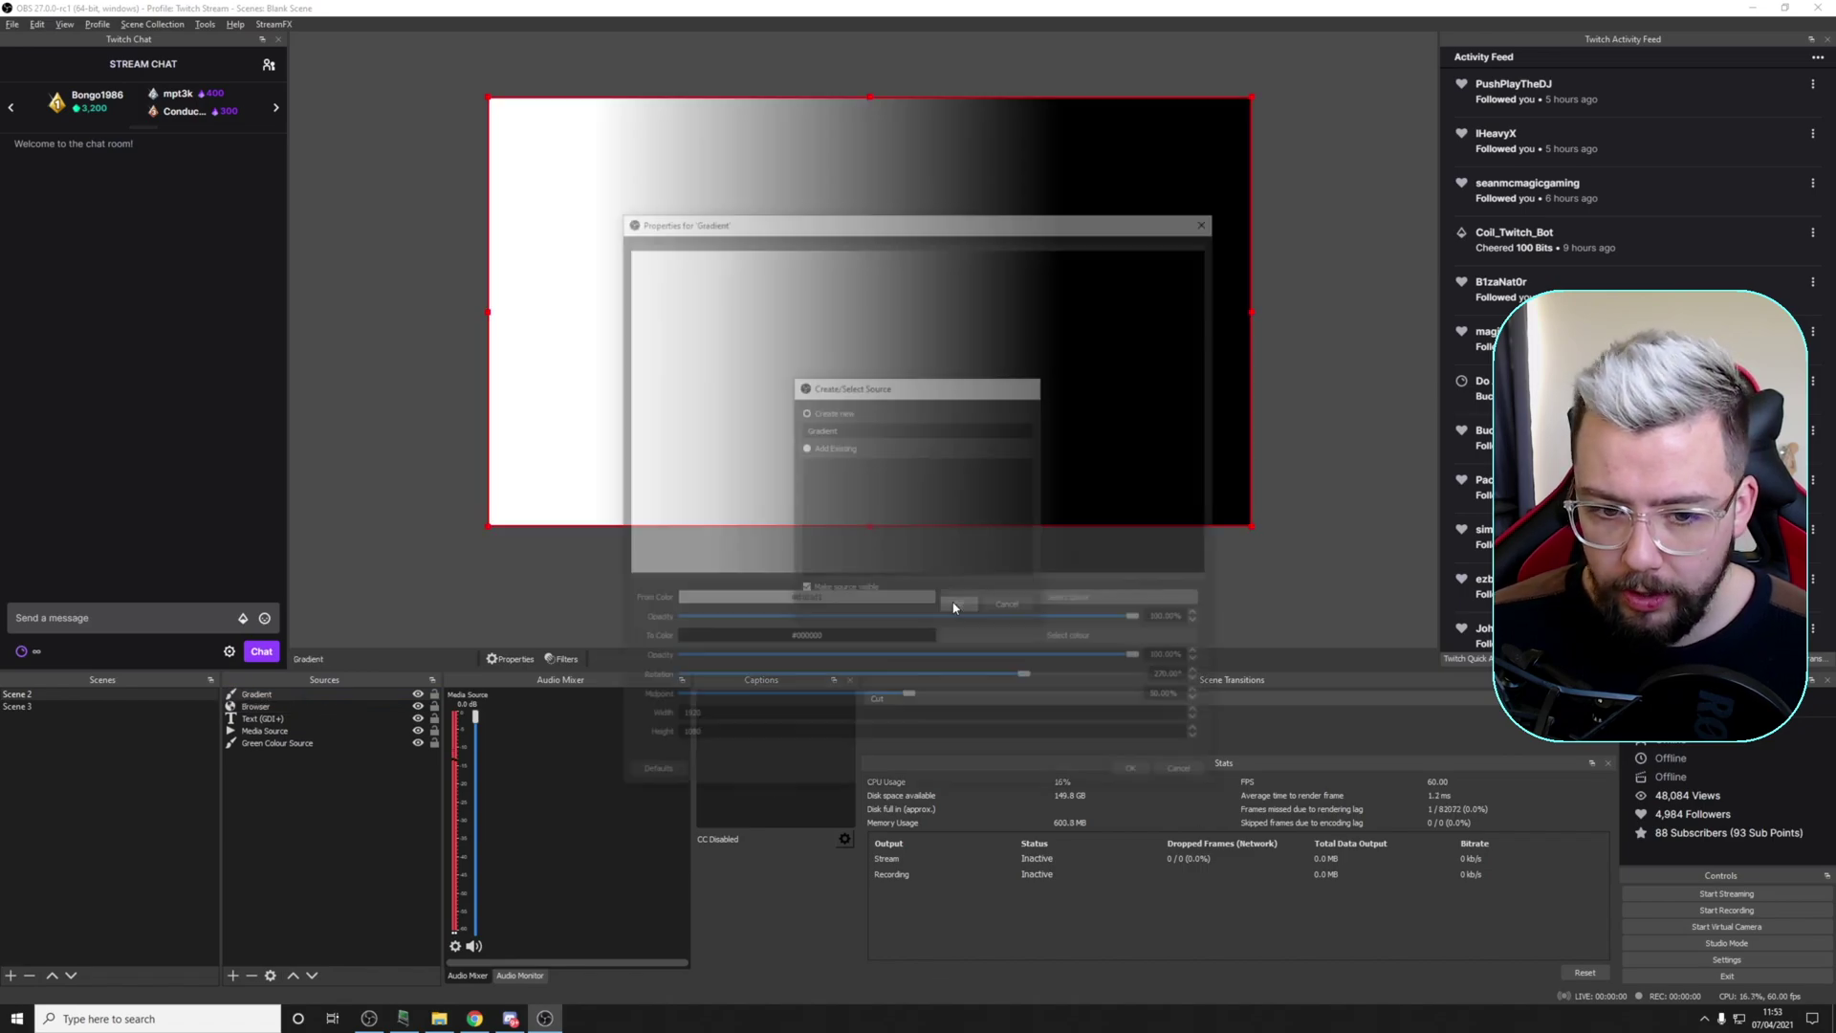
click(1138, 777)
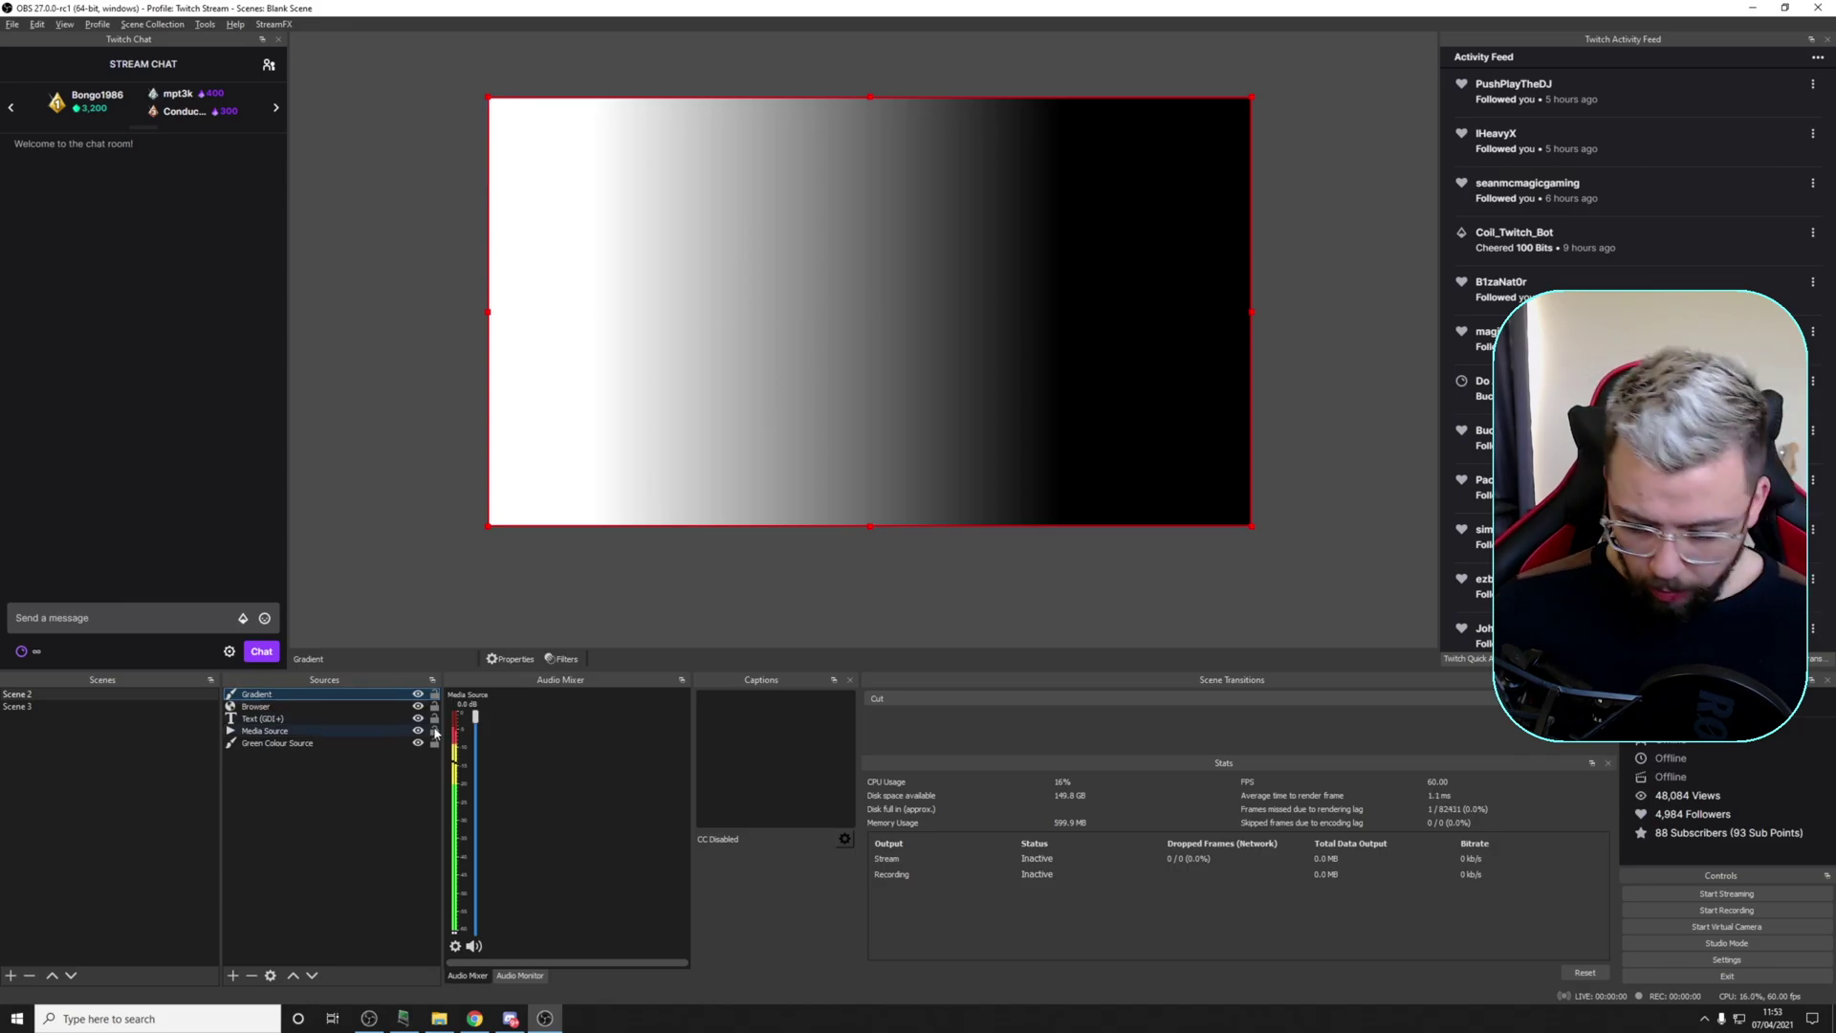
Step: Move the Gradient source up and down one layer with Ctrl+Up/Down, ending below Text (GDI+)
key(ctrl+Down)
key(ctrl+Down)
key(ctrl+Down)
key(ctrl+Down)
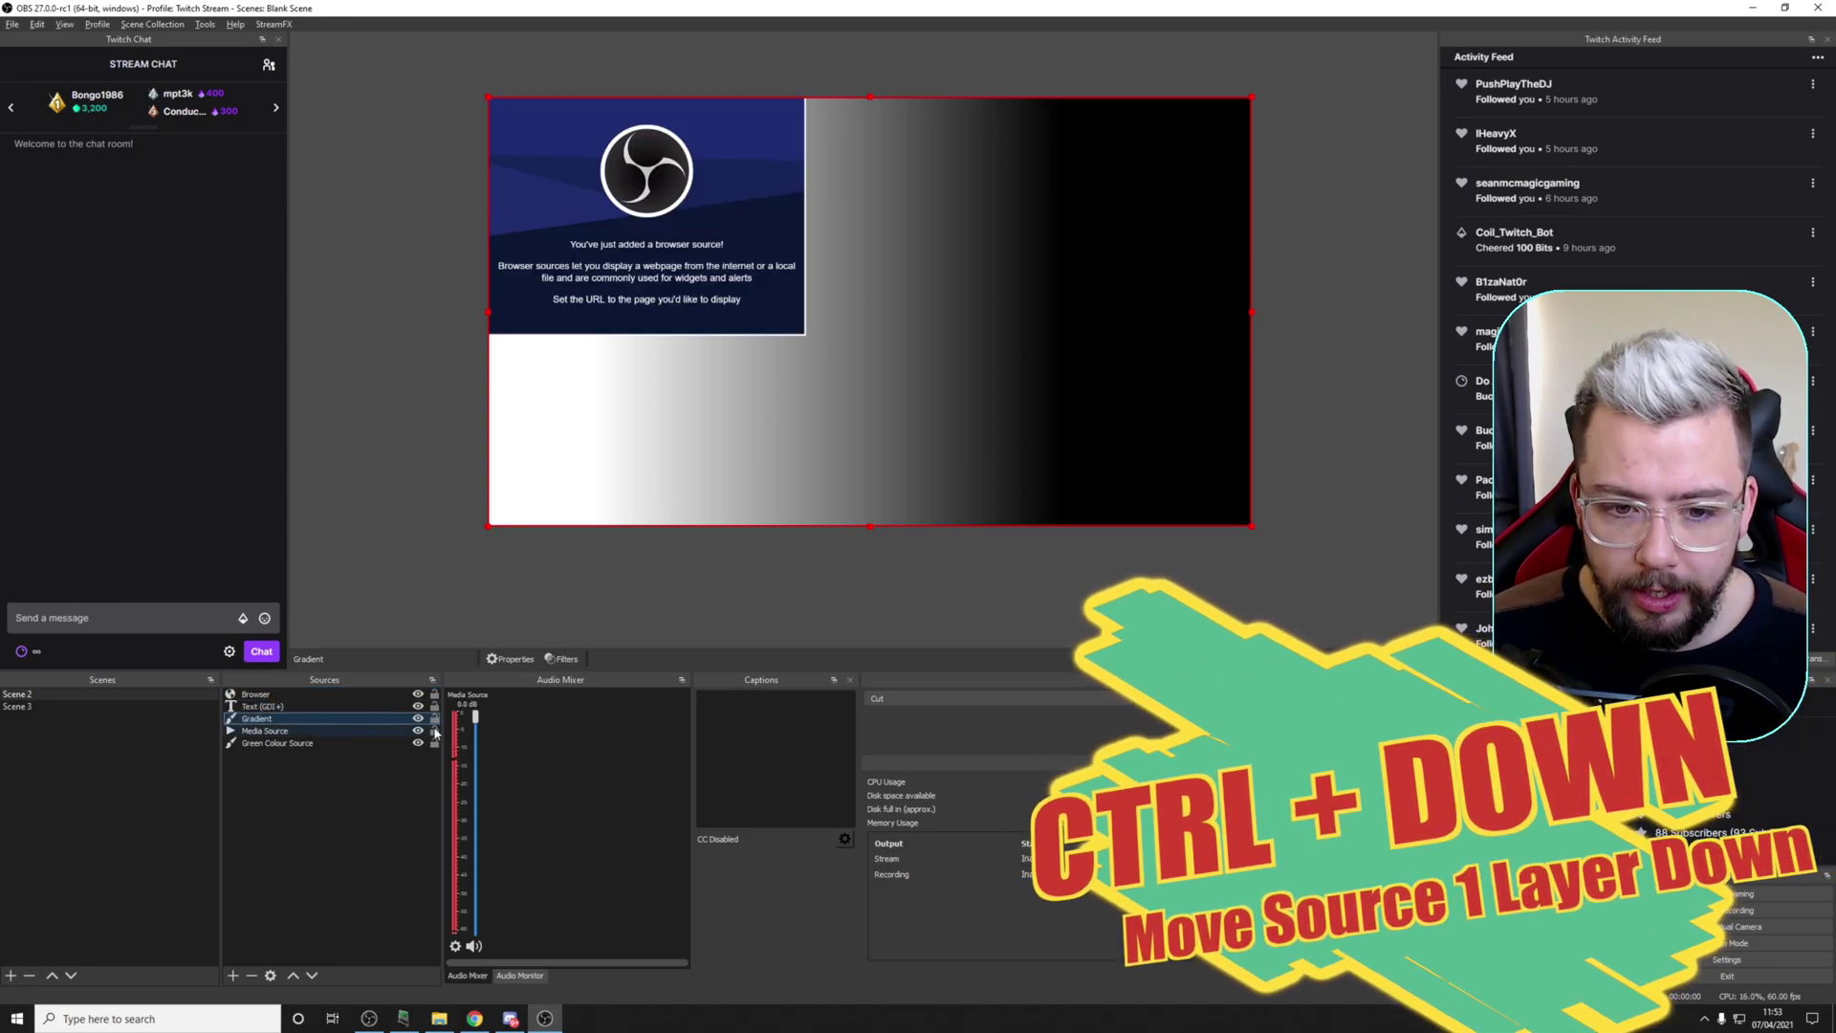
key(ctrl+Up)
key(ctrl+Up)
key(ctrl+Up)
key(ctrl+Up)
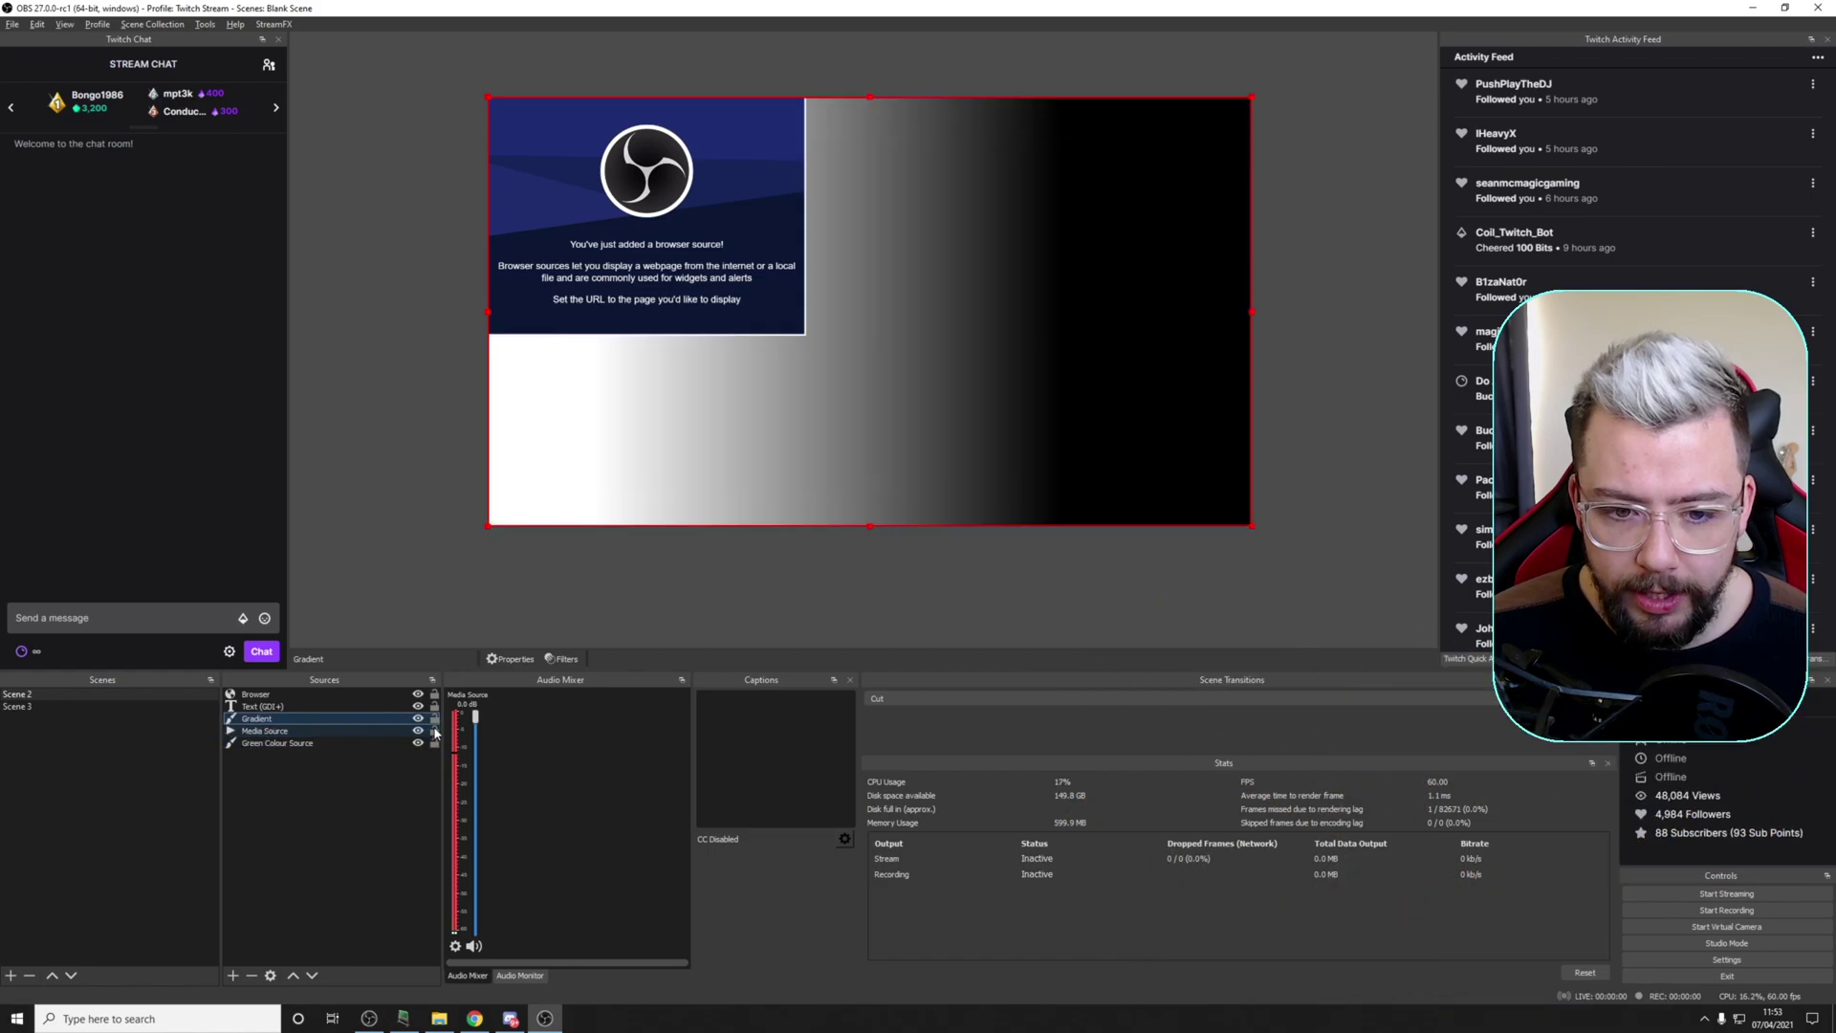
key(ctrl+Down)
key(ctrl+Down)
key(ctrl+Down)
key(ctrl+Up)
key(ctrl+Up)
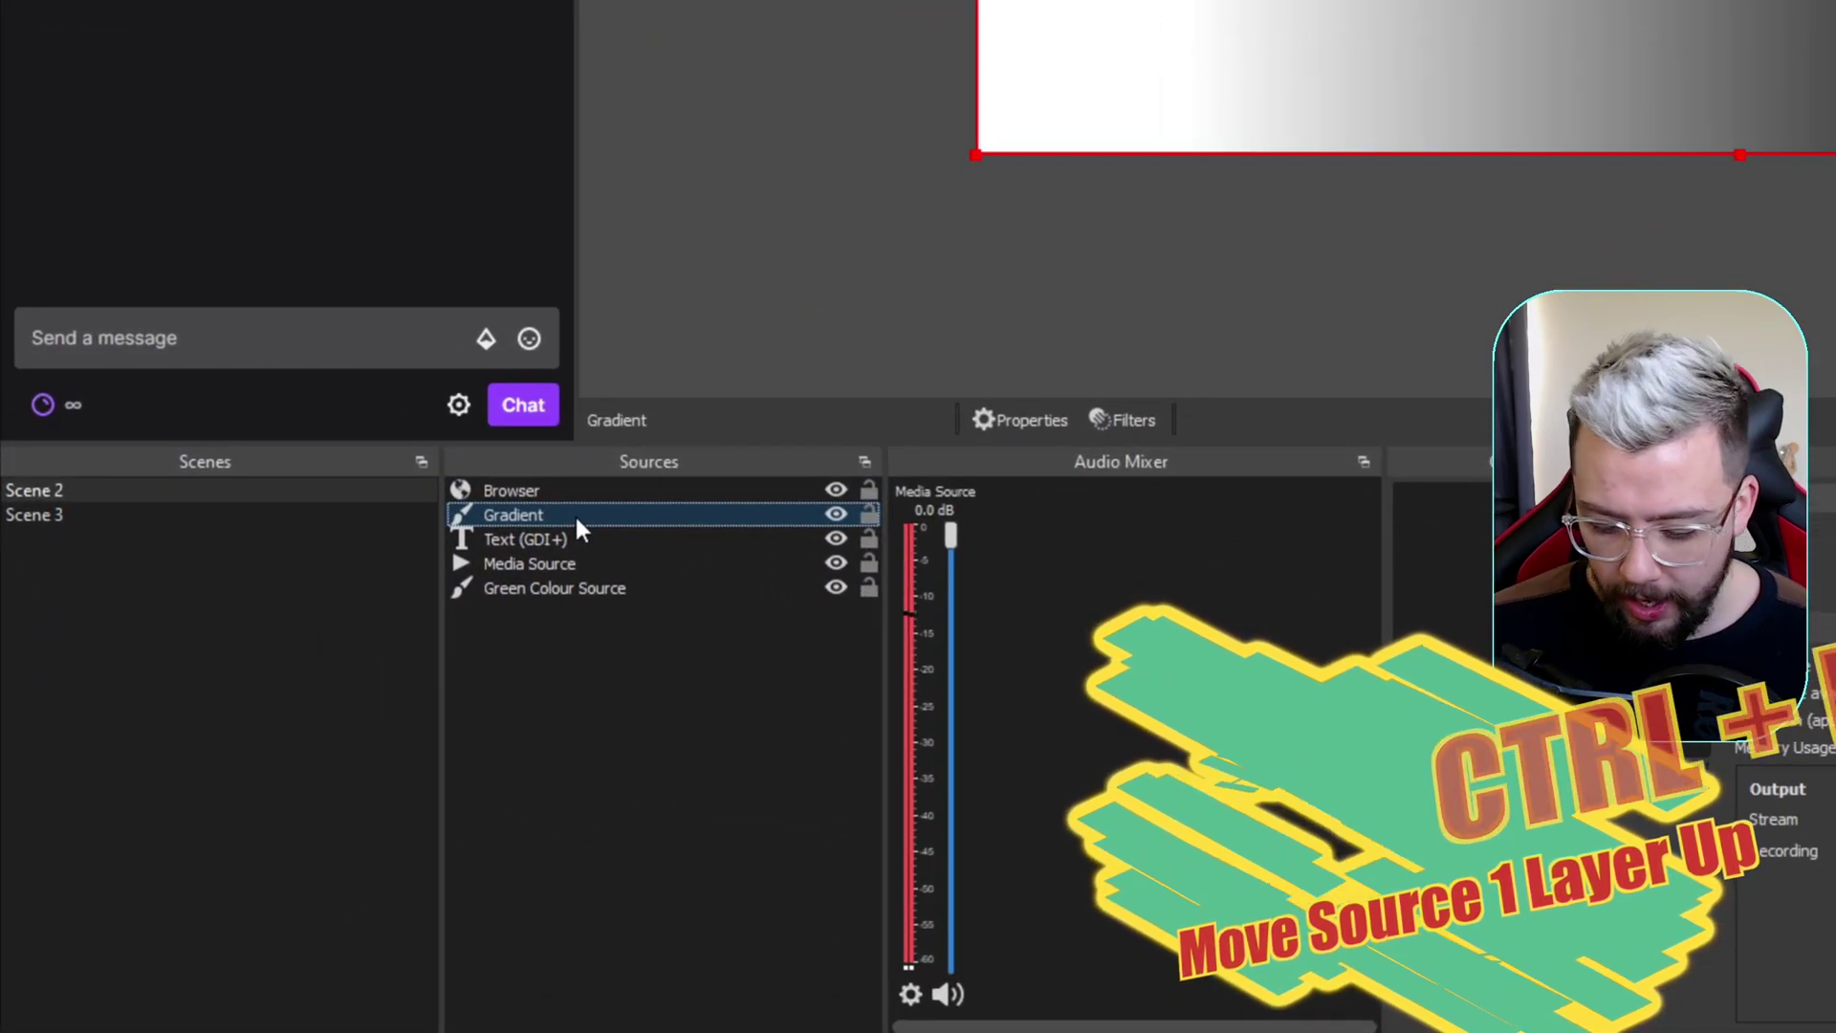
key(ctrl+Up)
key(ctrl+Down)
key(ctrl+Down)
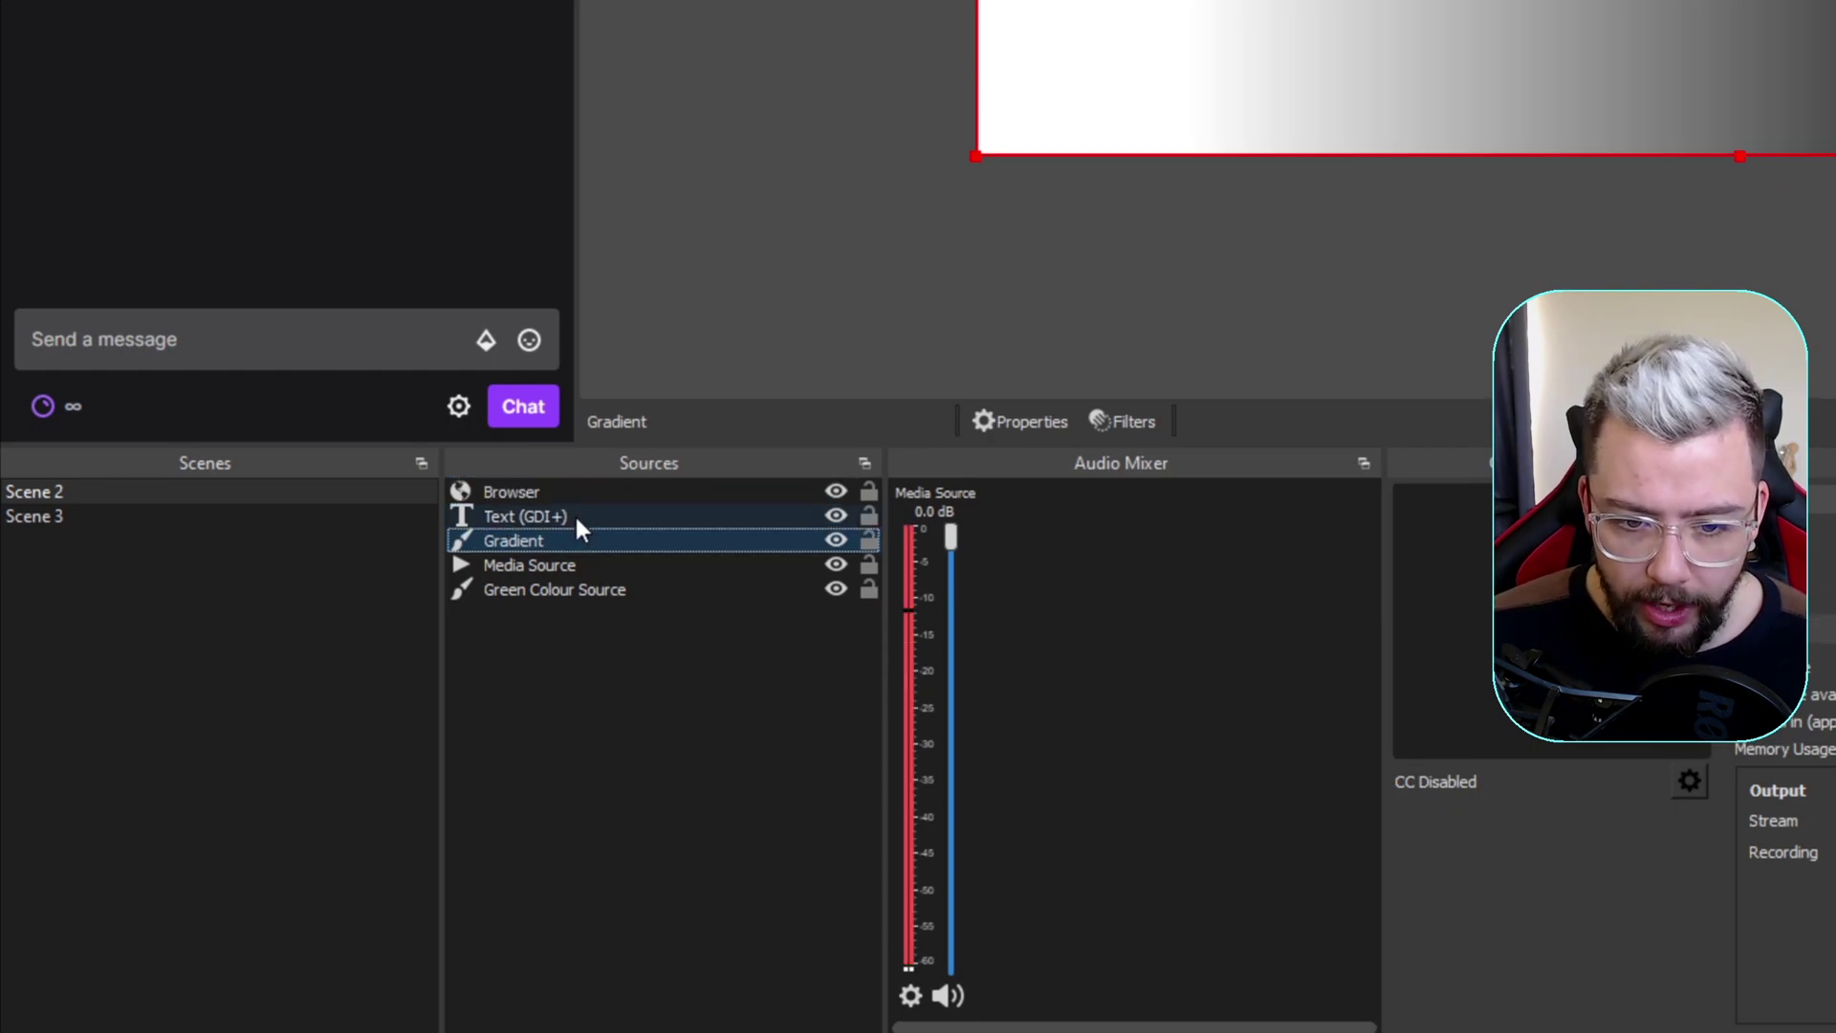
Step: Shift Text (GDI+) layer by layer, then jump it to the top (Ctrl+Home) and bottom (Ctrl+End)
click(555, 515)
key(ctrl+Down)
key(ctrl+Down)
key(ctrl+Down)
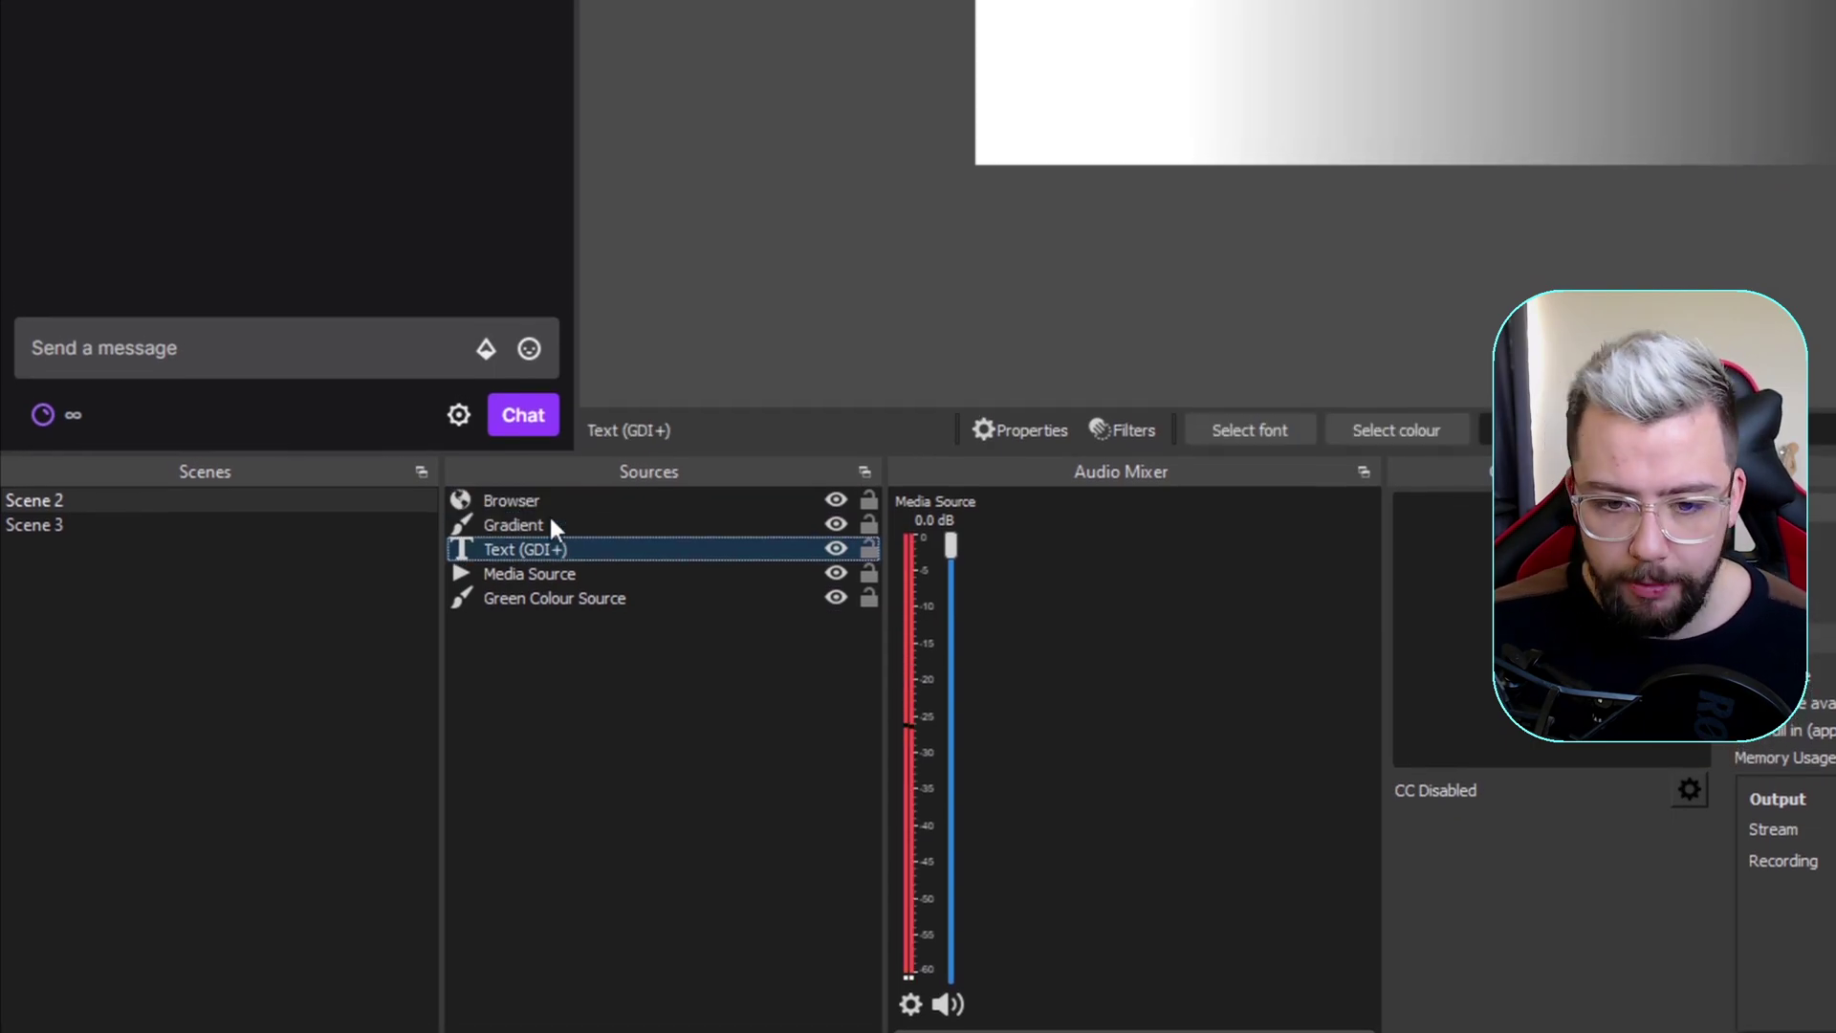
key(ctrl+Up)
key(ctrl+Up)
key(ctrl+Up)
key(ctrl+Up)
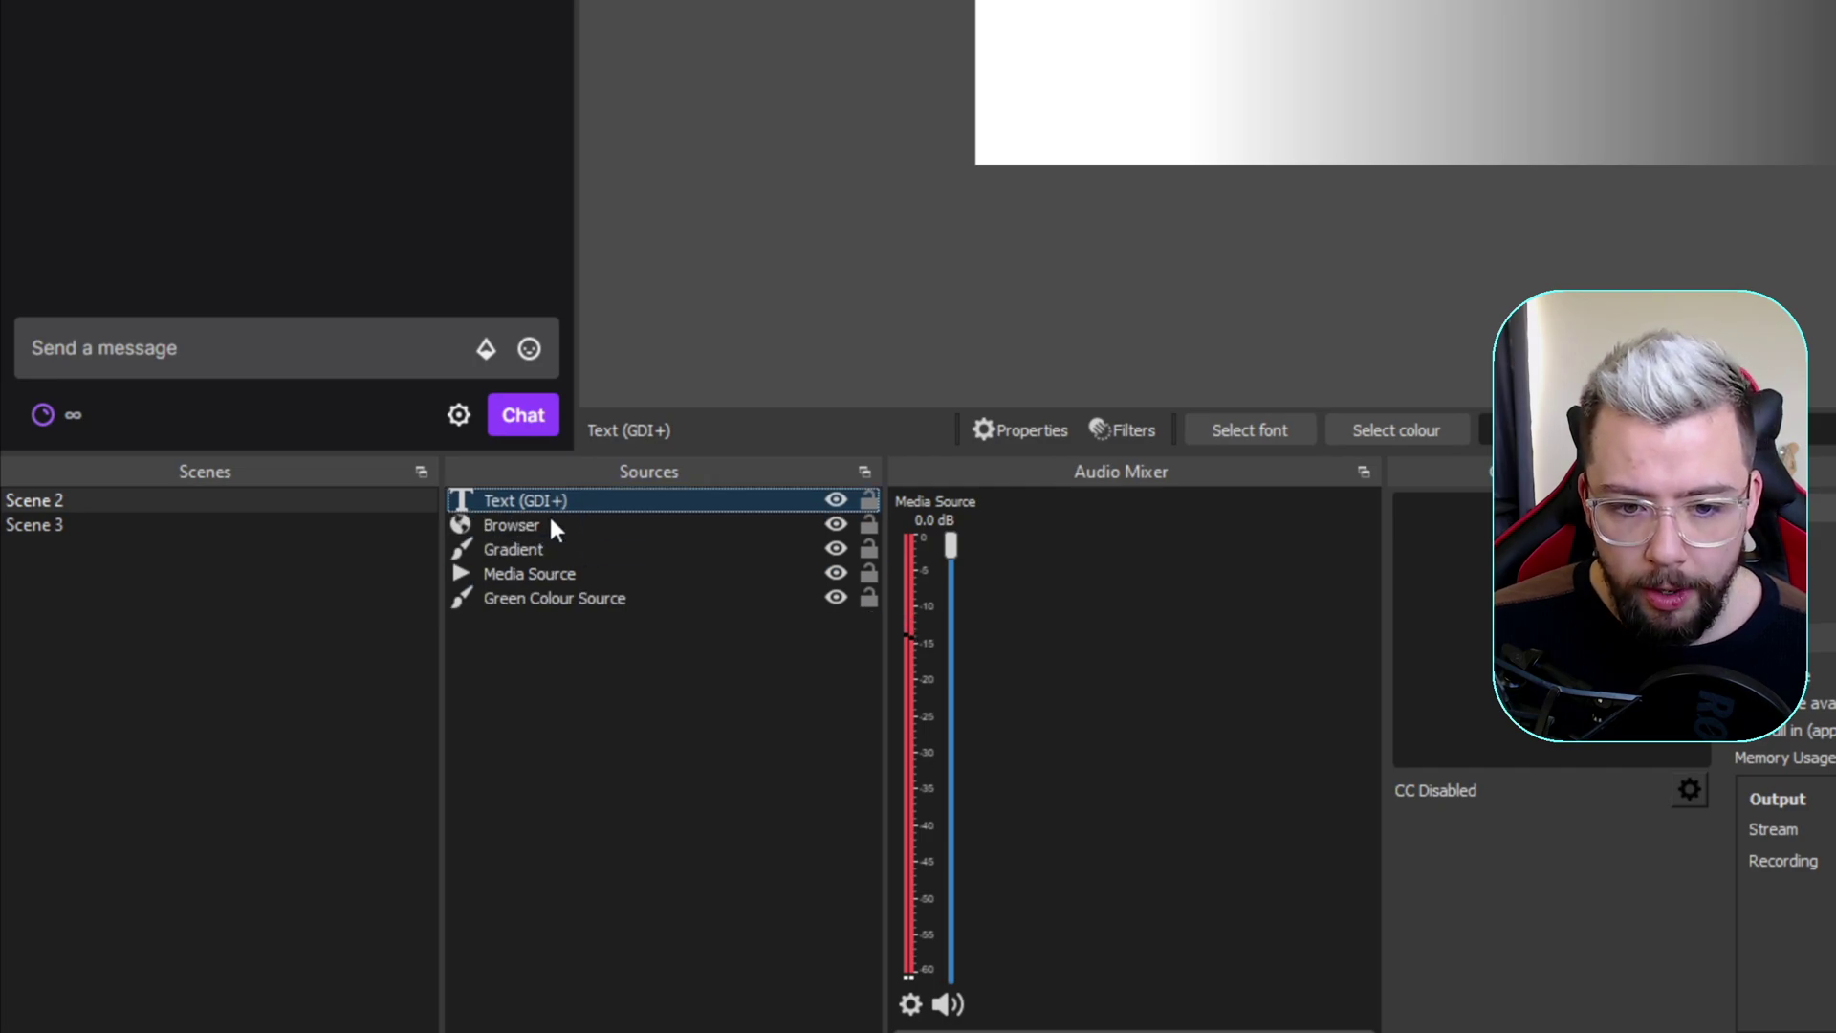
key(ctrl+Down)
key(ctrl+Down)
key(ctrl+Down)
key(ctrl+Down)
key(ctrl+Up)
key(ctrl+Up)
key(ctrl+Up)
key(ctrl+Up)
key(ctrl+Down)
key(ctrl+Down)
key(ctrl+Down)
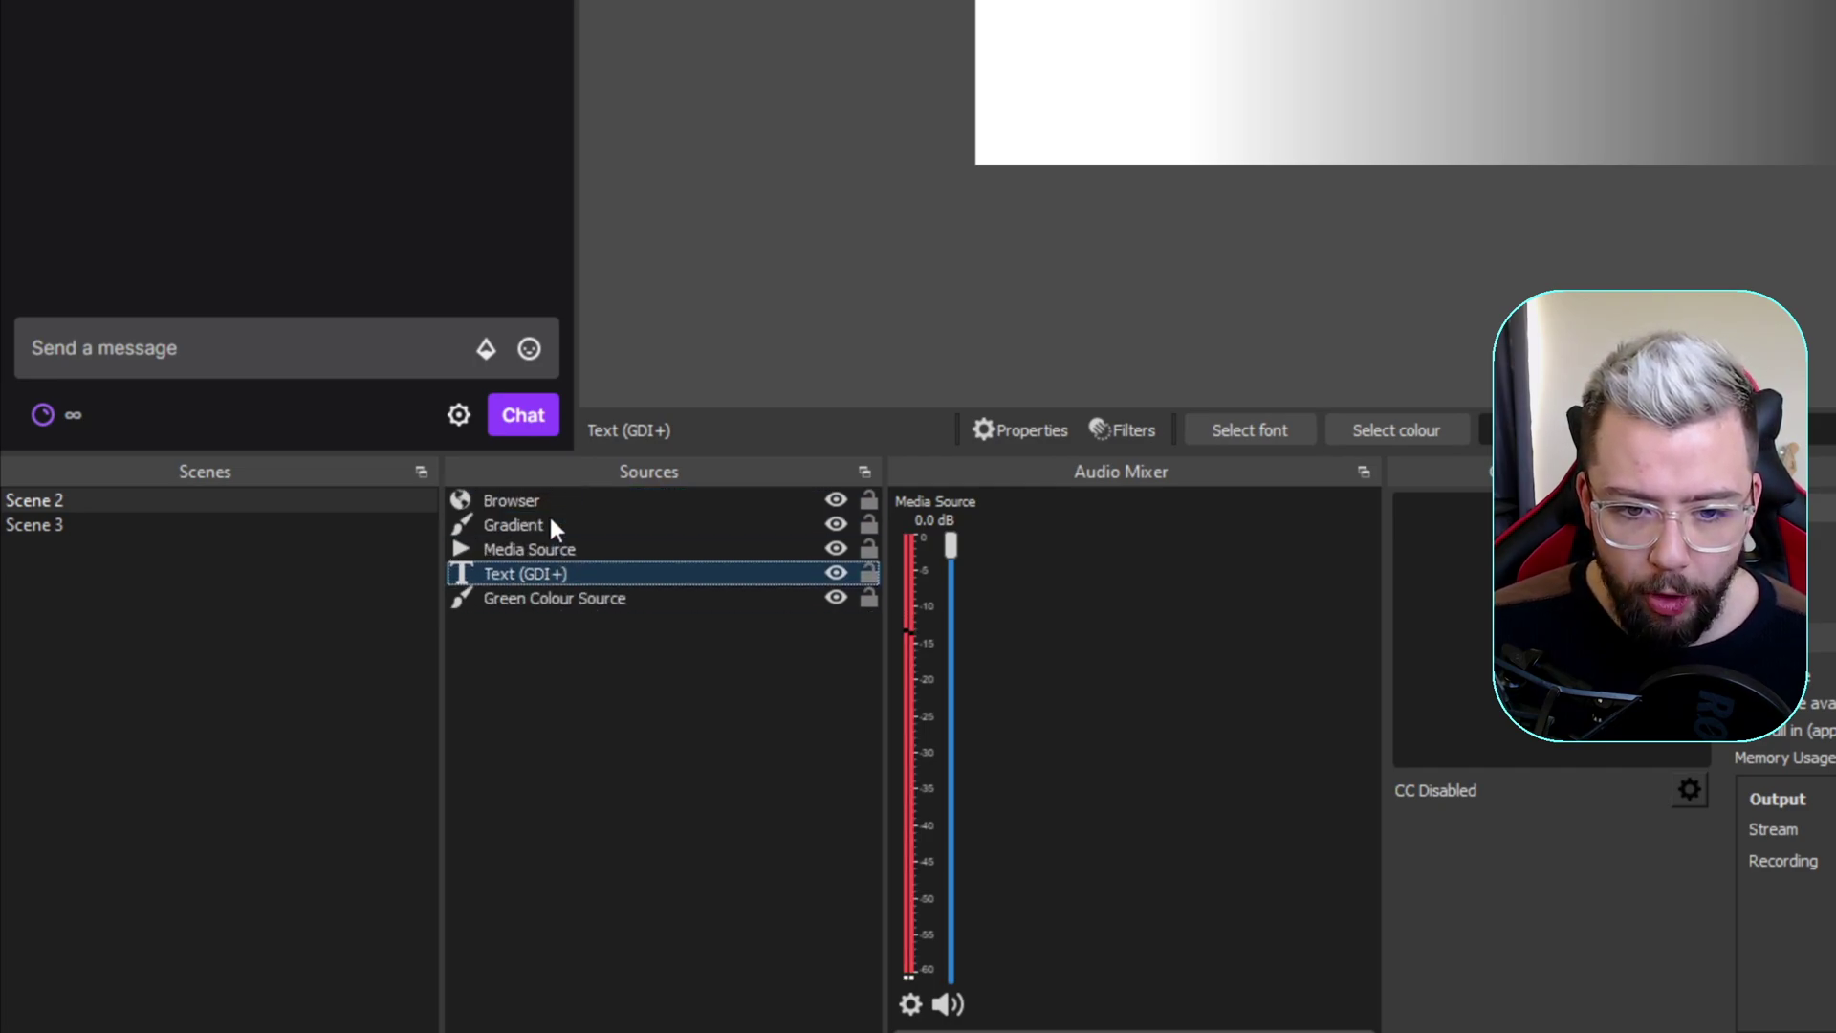
key(ctrl+Up)
key(ctrl+Down)
key(ctrl+Down)
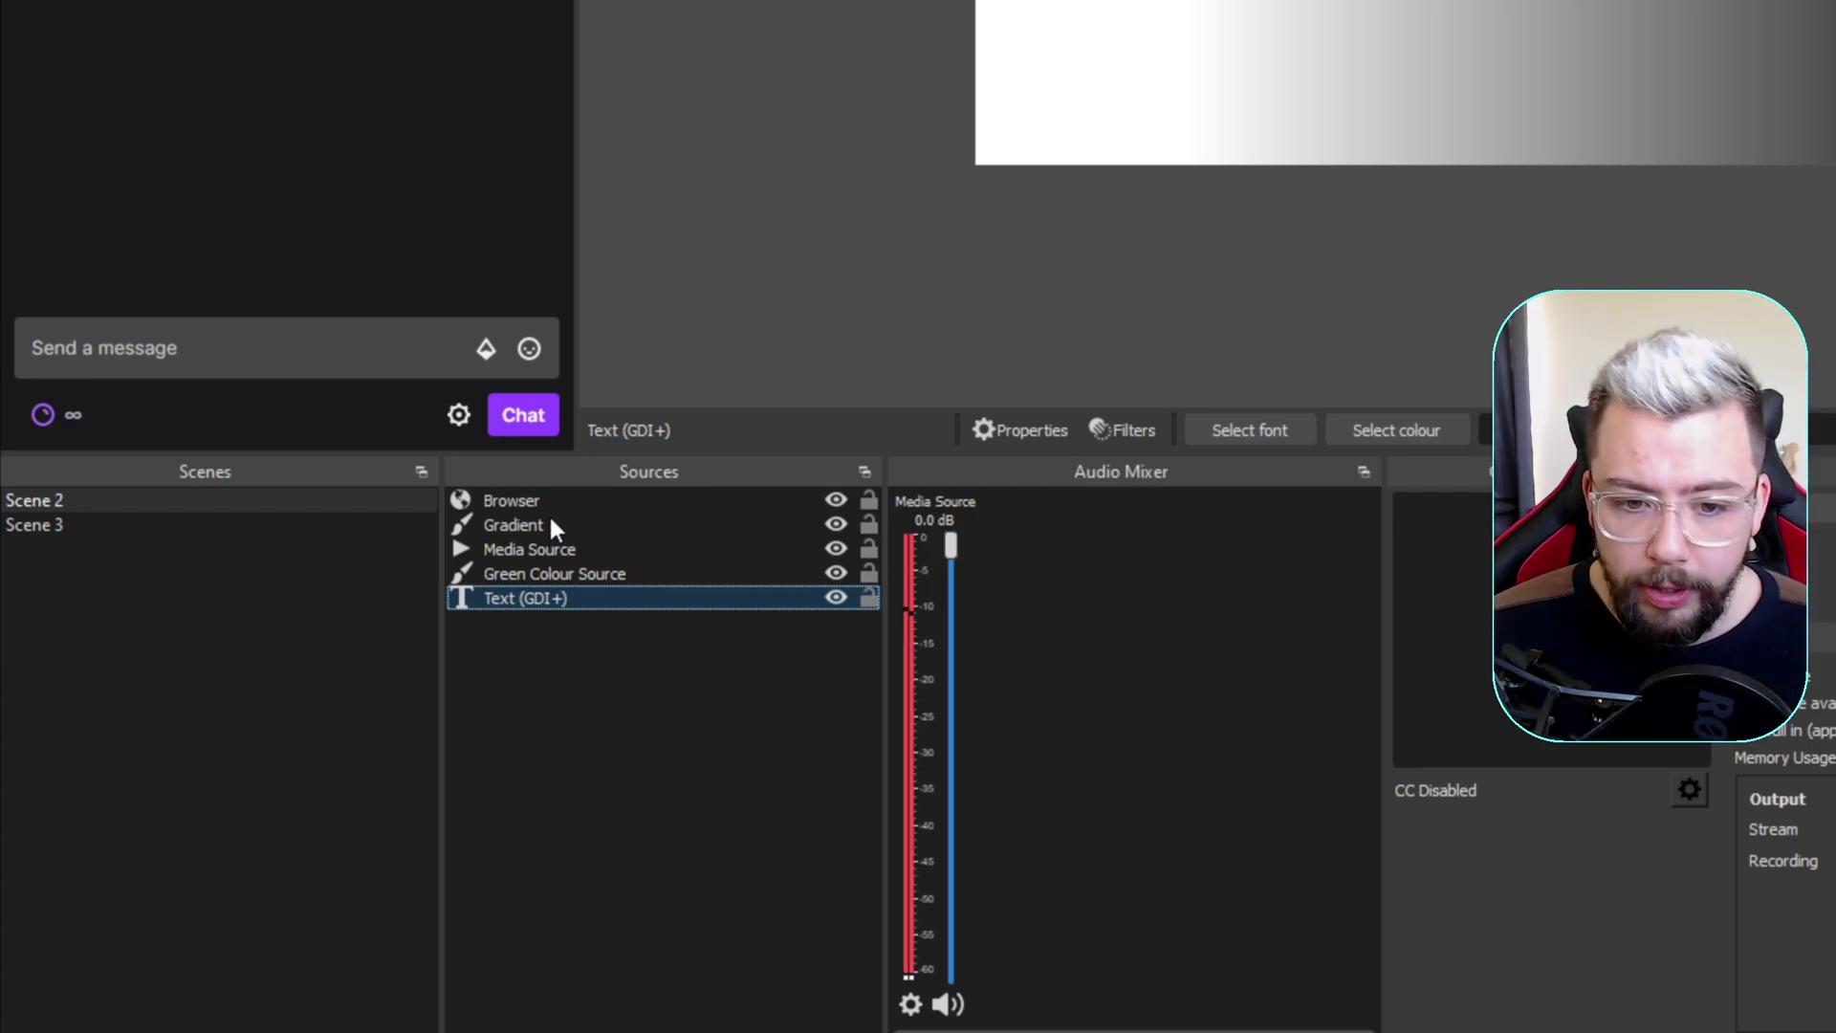
key(ctrl+Home)
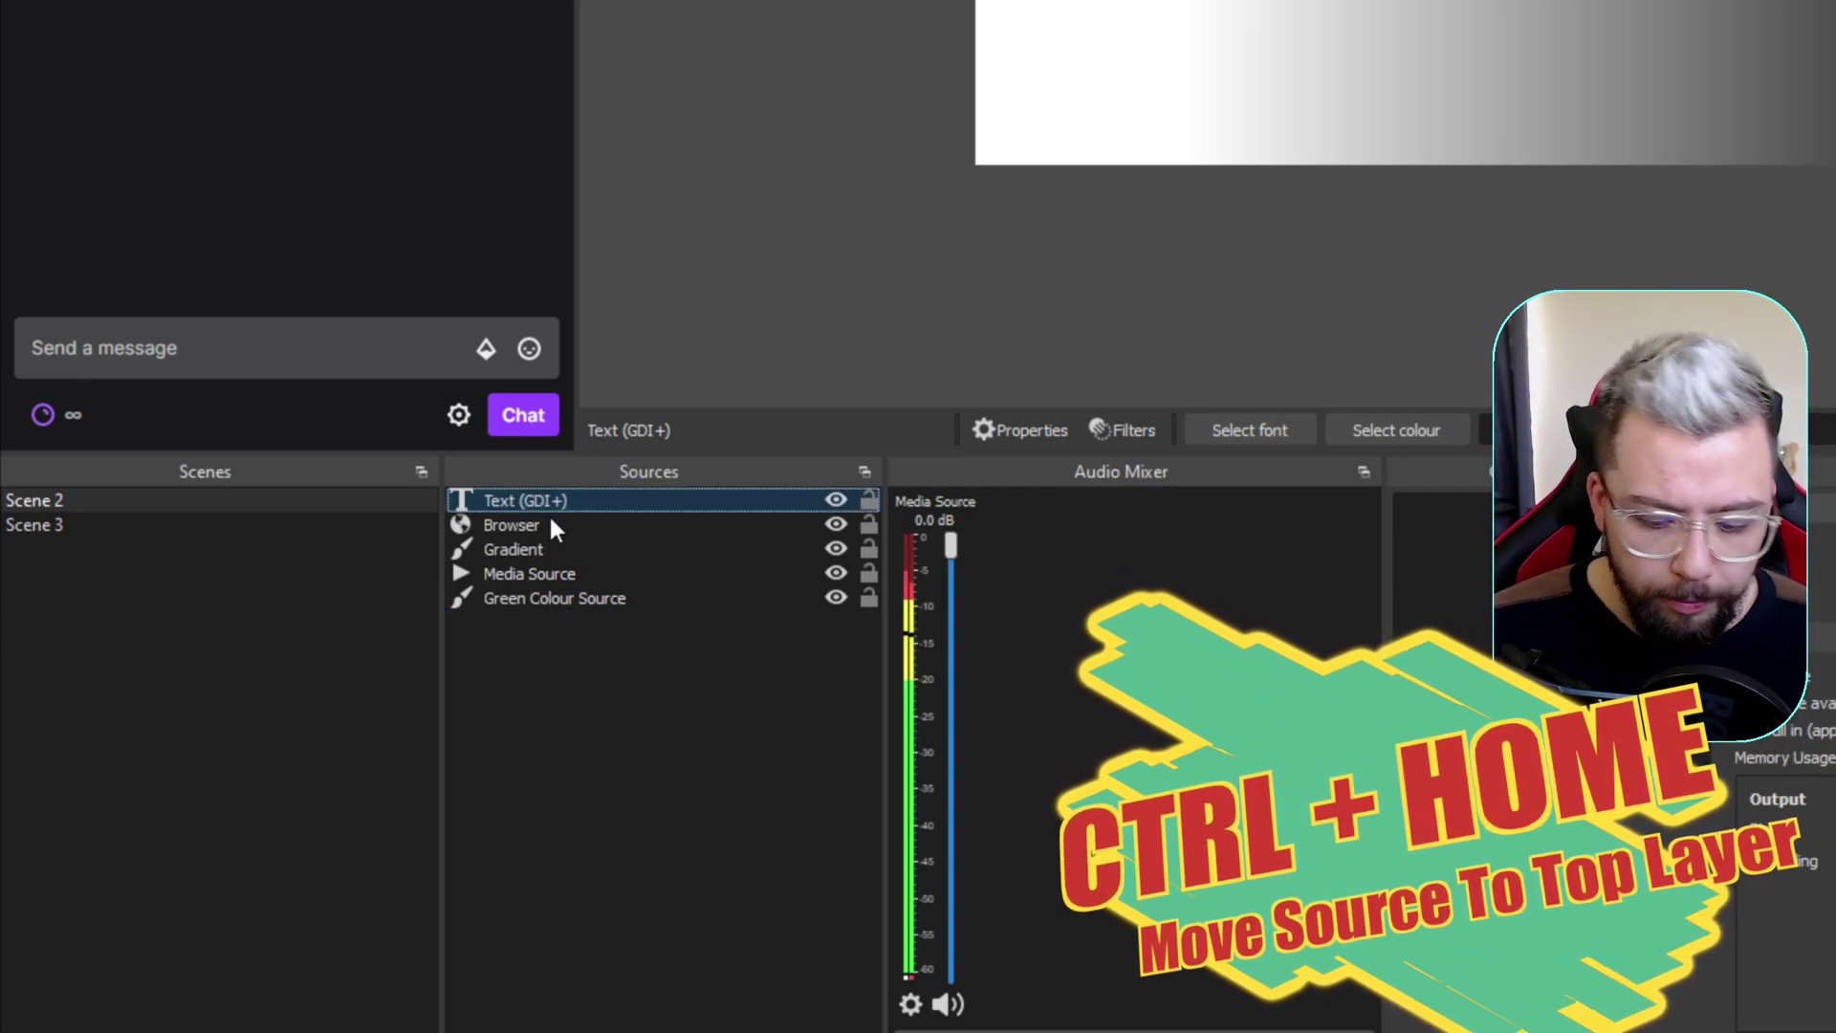
key(ctrl+End)
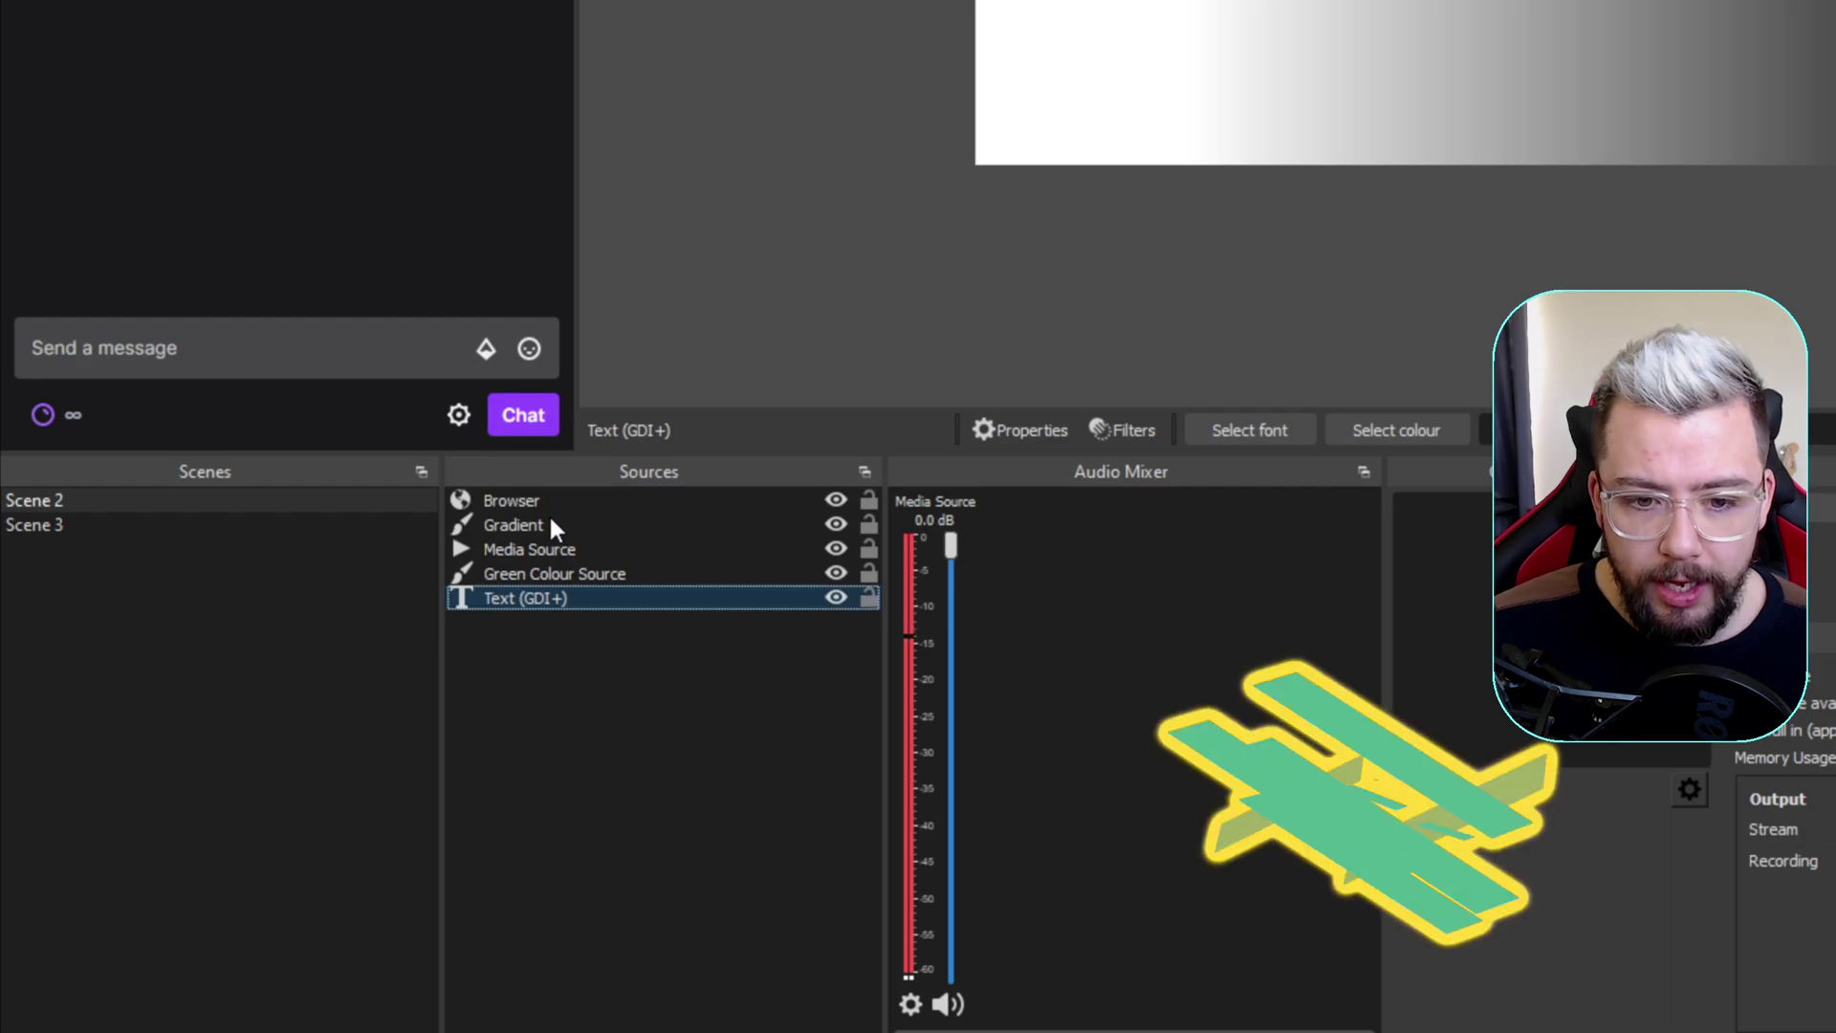
Step: Step the selection through sources with arrow keys, then lower Gradient below Green Colour Source
key(shift+Up)
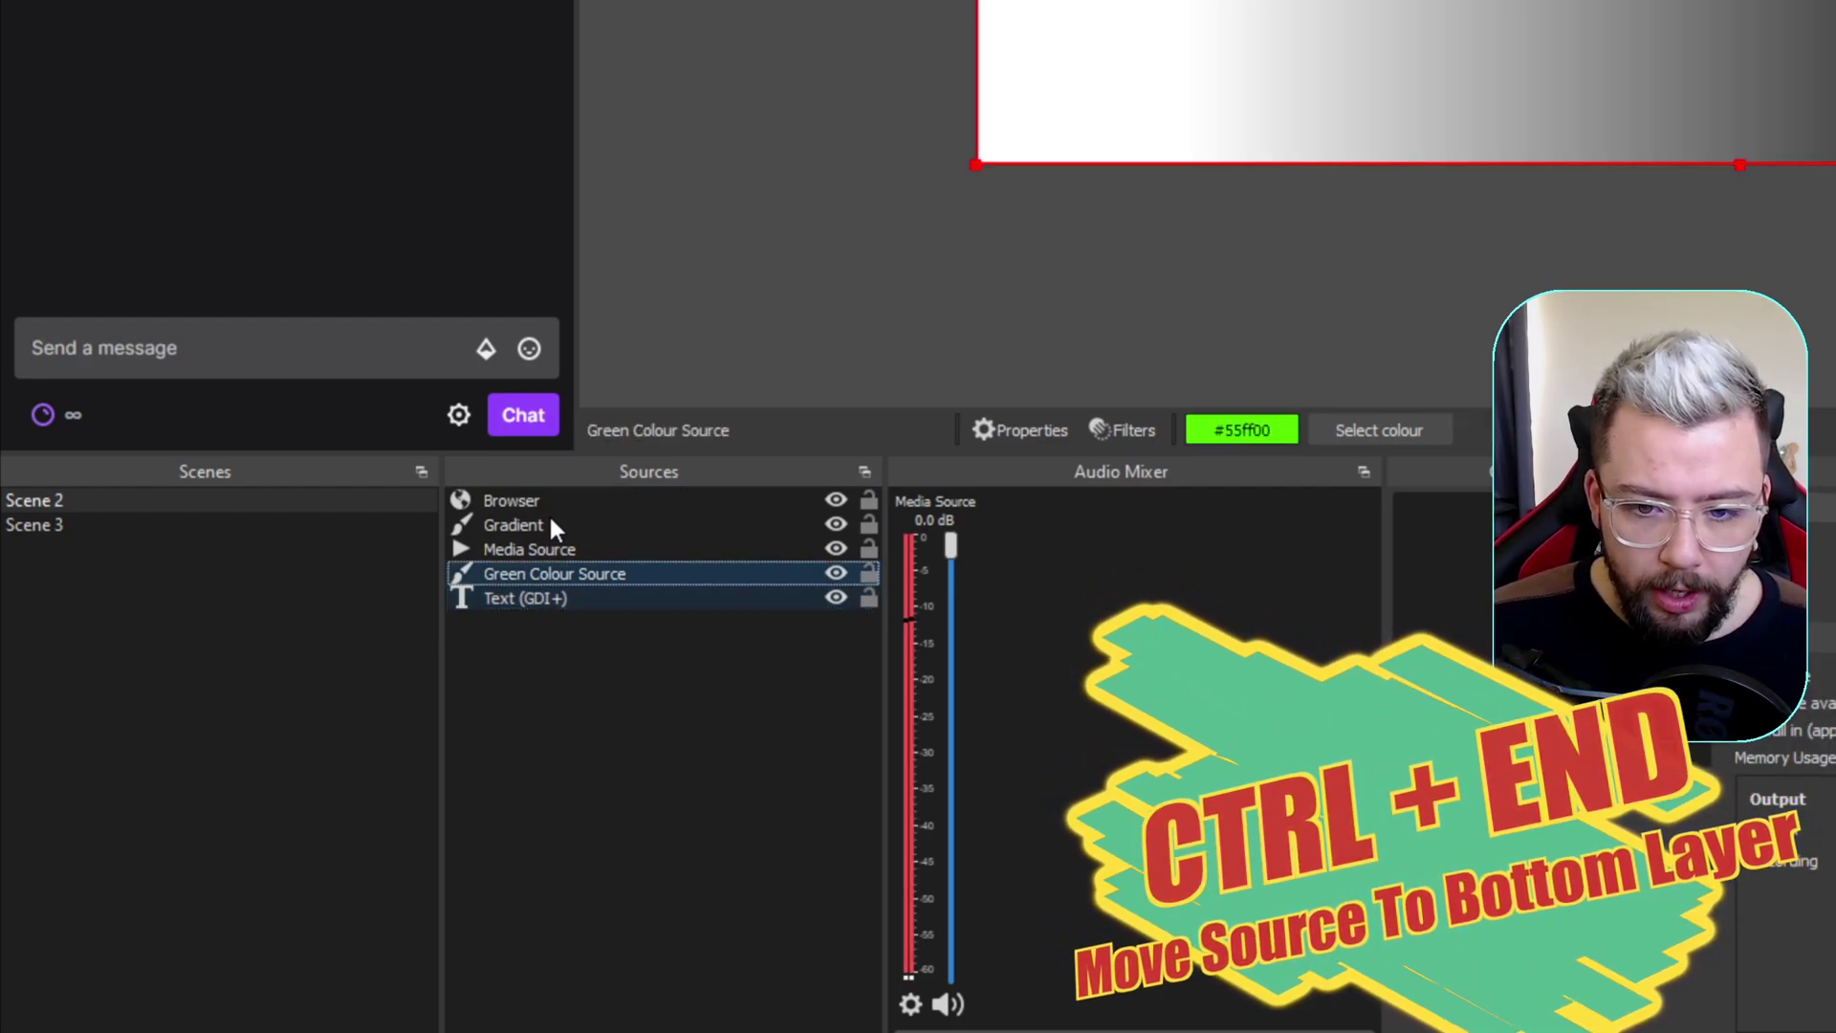
key(Up)
key(Up)
key(Up)
key(Down)
key(Down)
key(Up)
key(Up)
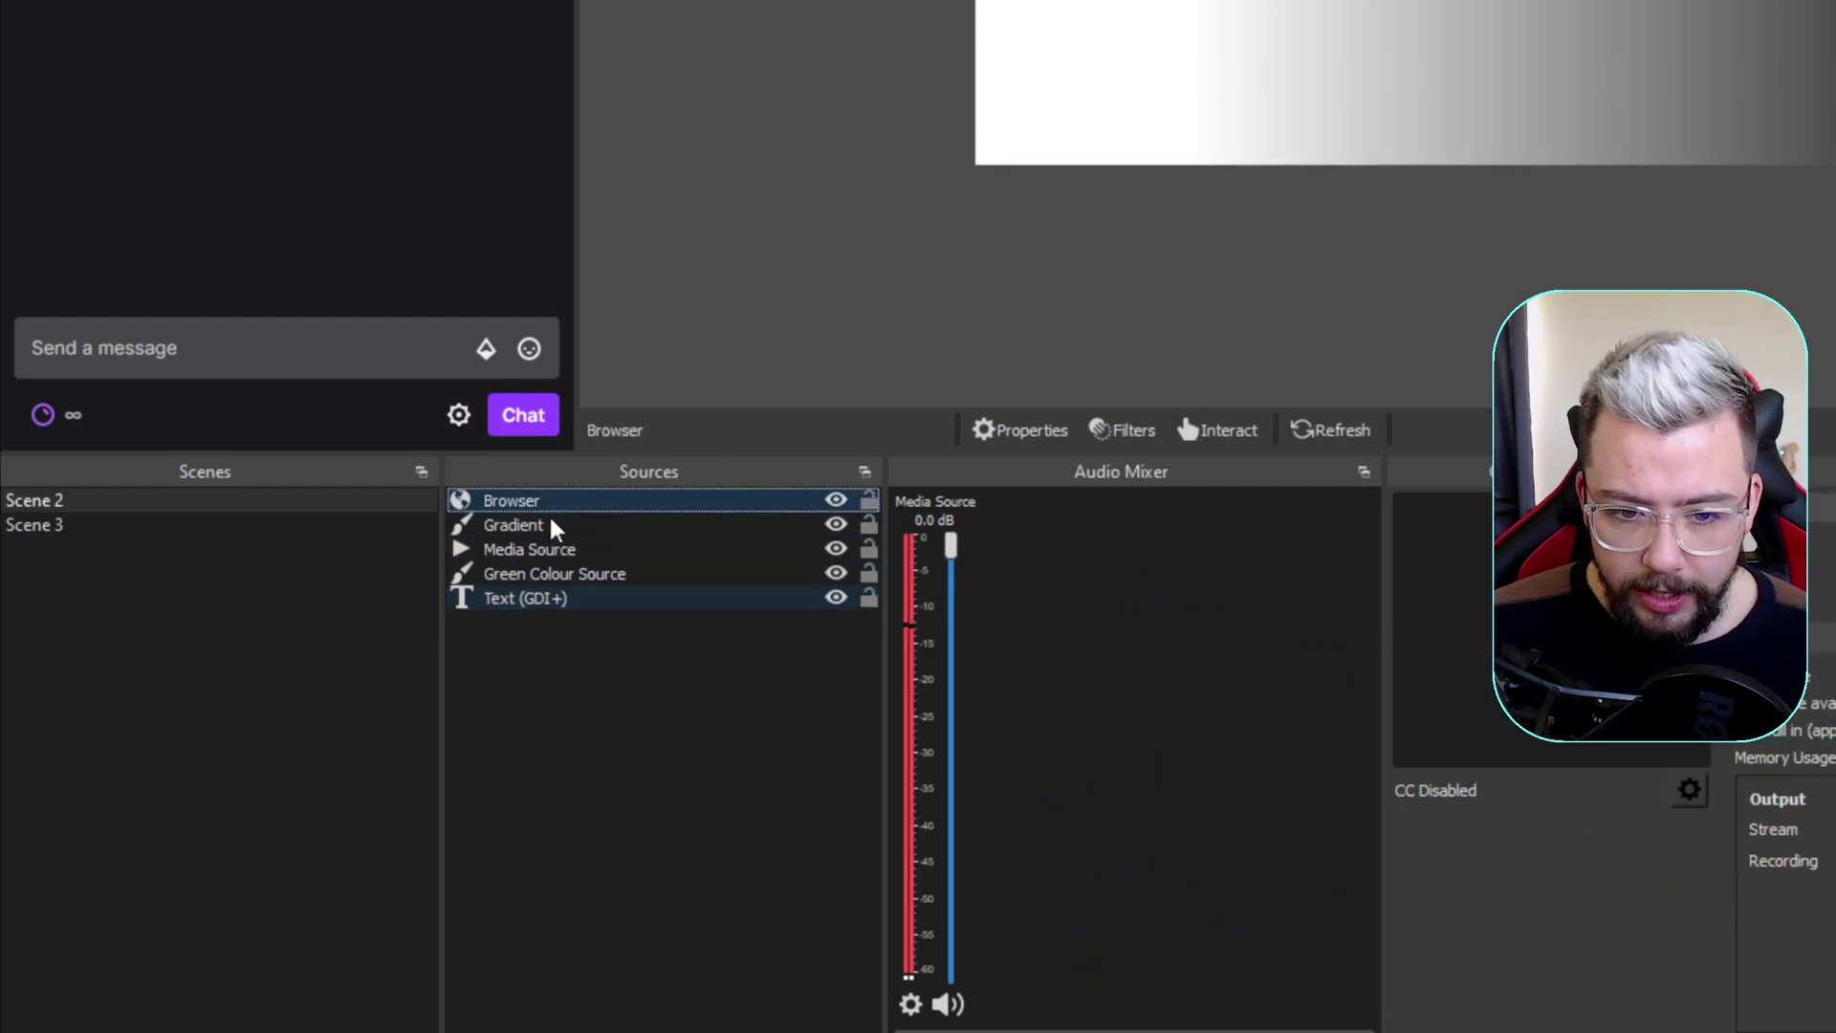
key(Down)
key(Down)
key(Up)
key(Down)
key(Down)
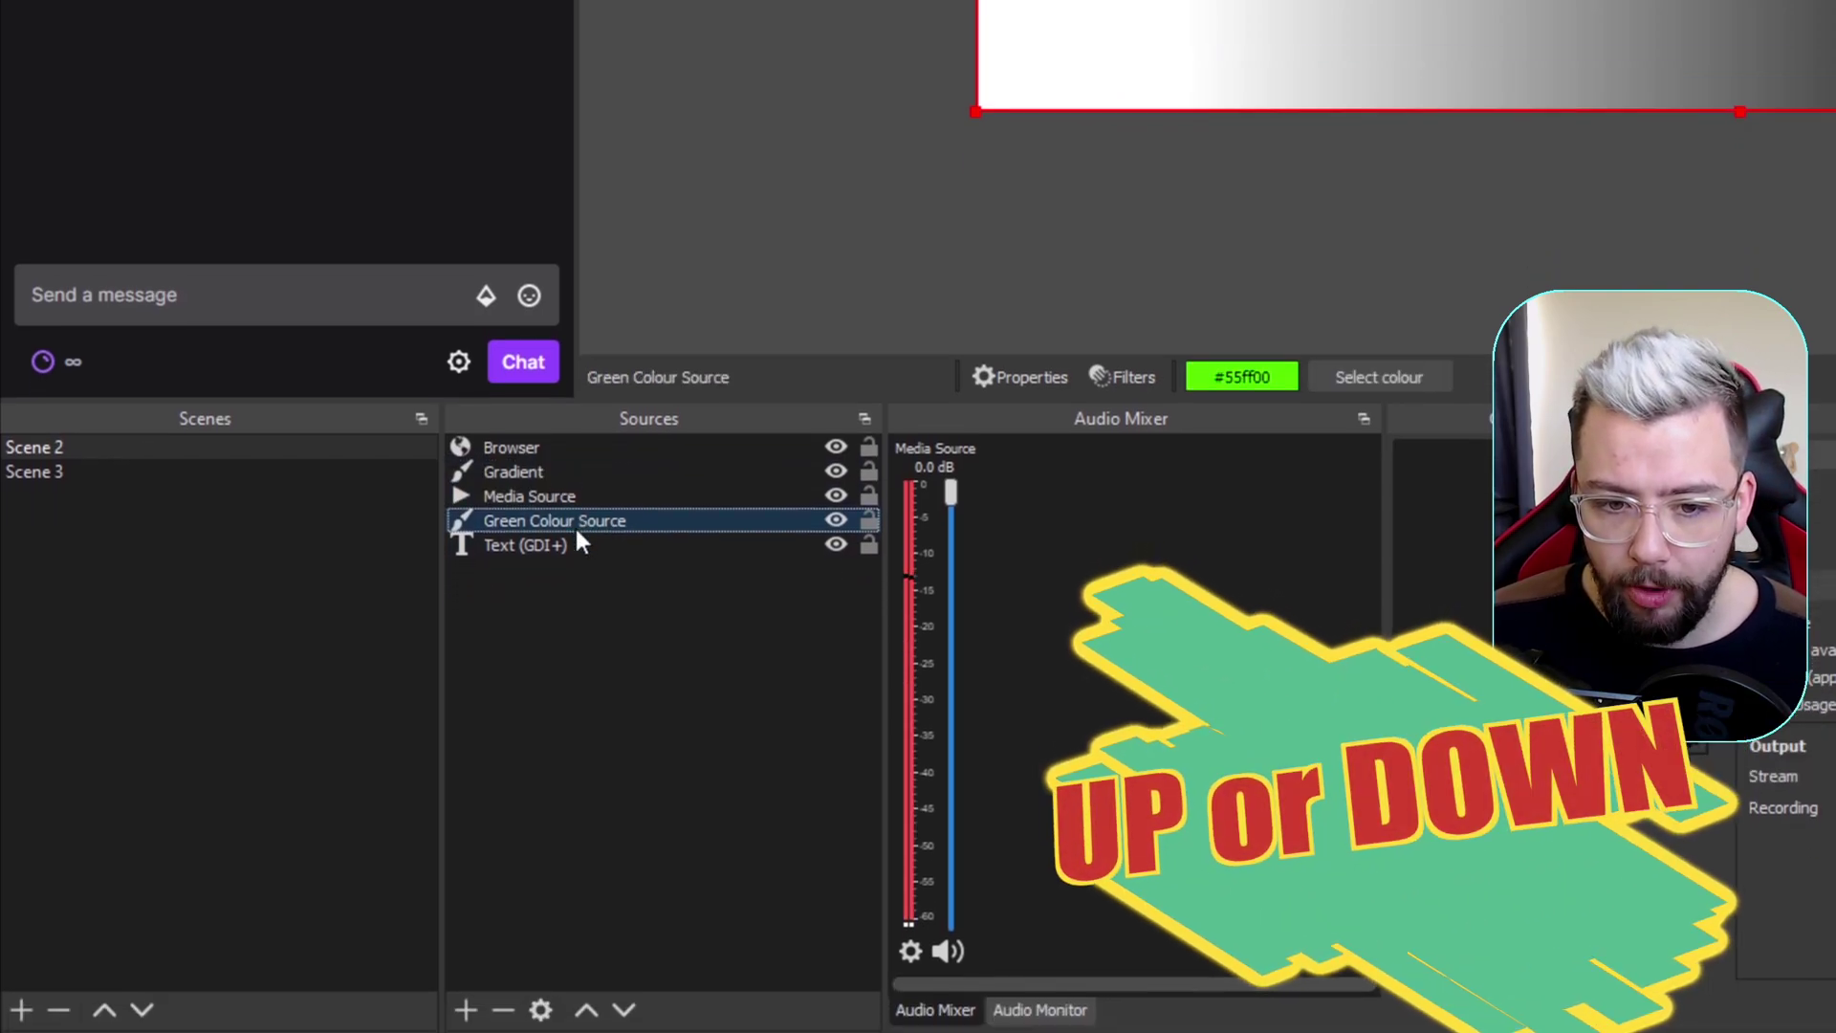
key(Up)
Step: Select Media Source and send it to the bottom layer
key(Up)
key(ctrl+Down)
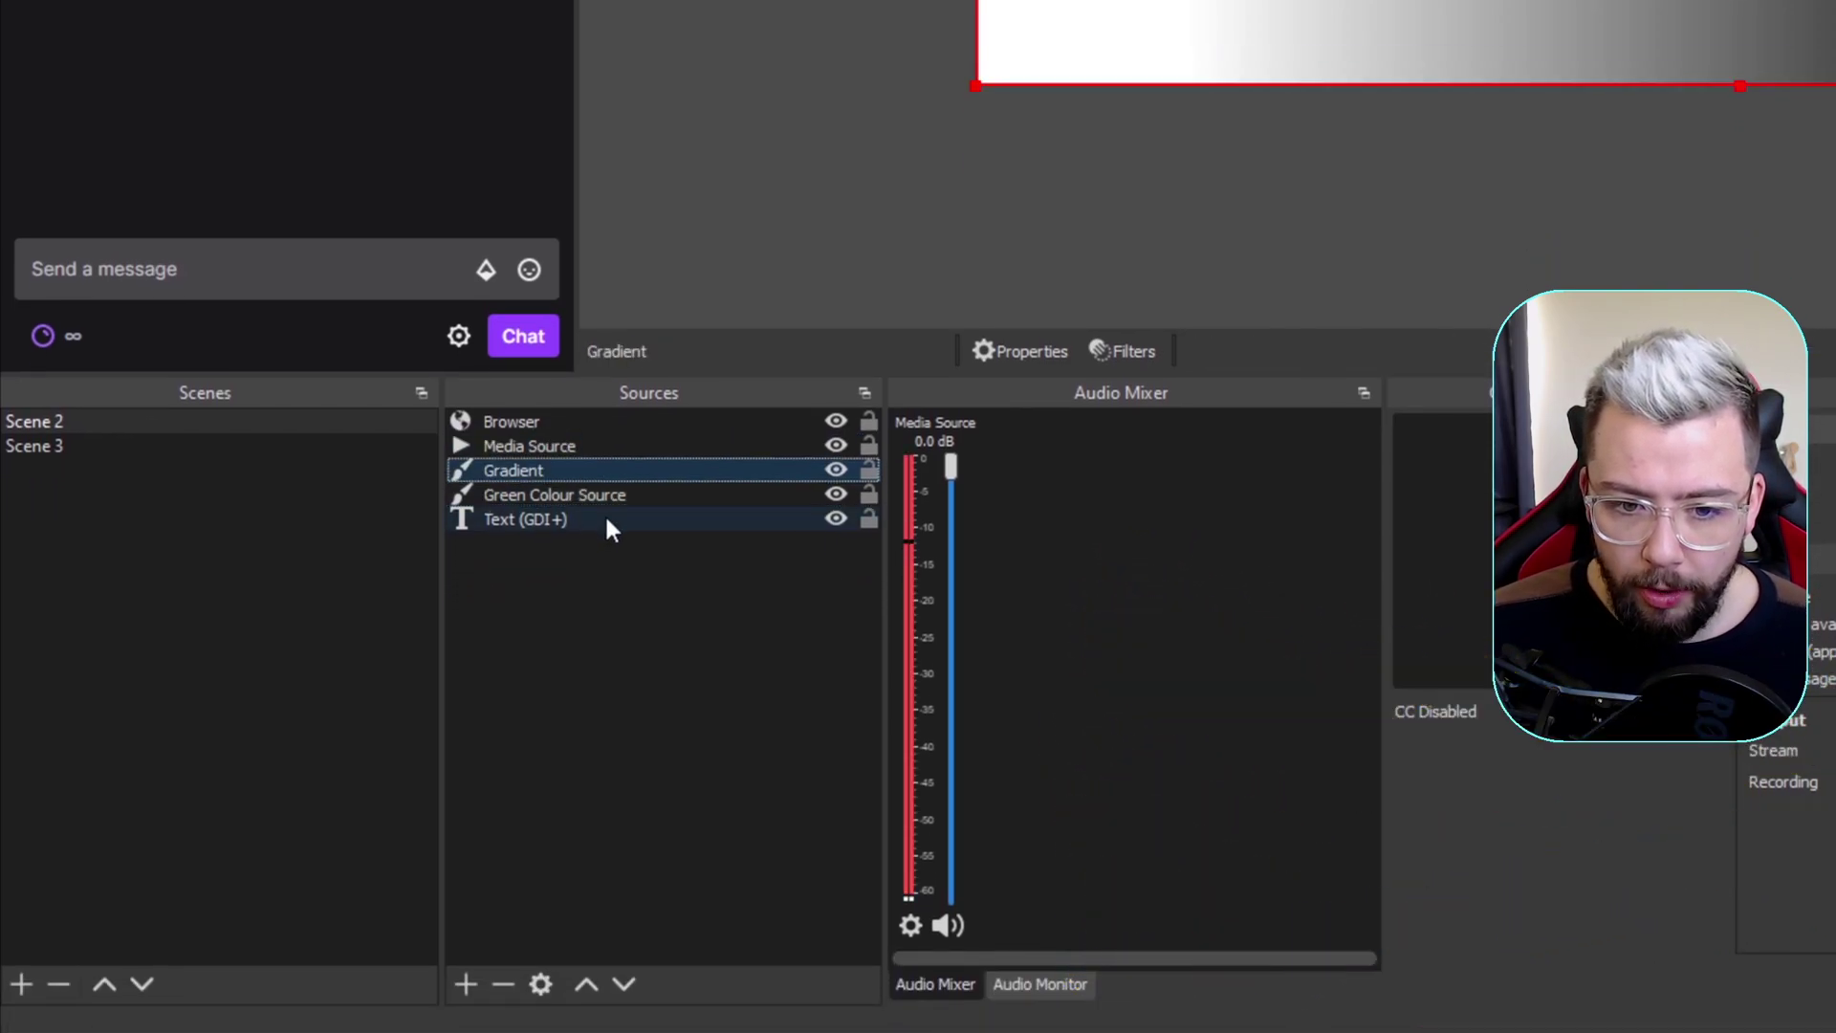
key(ctrl+Down)
key(Up)
key(Down)
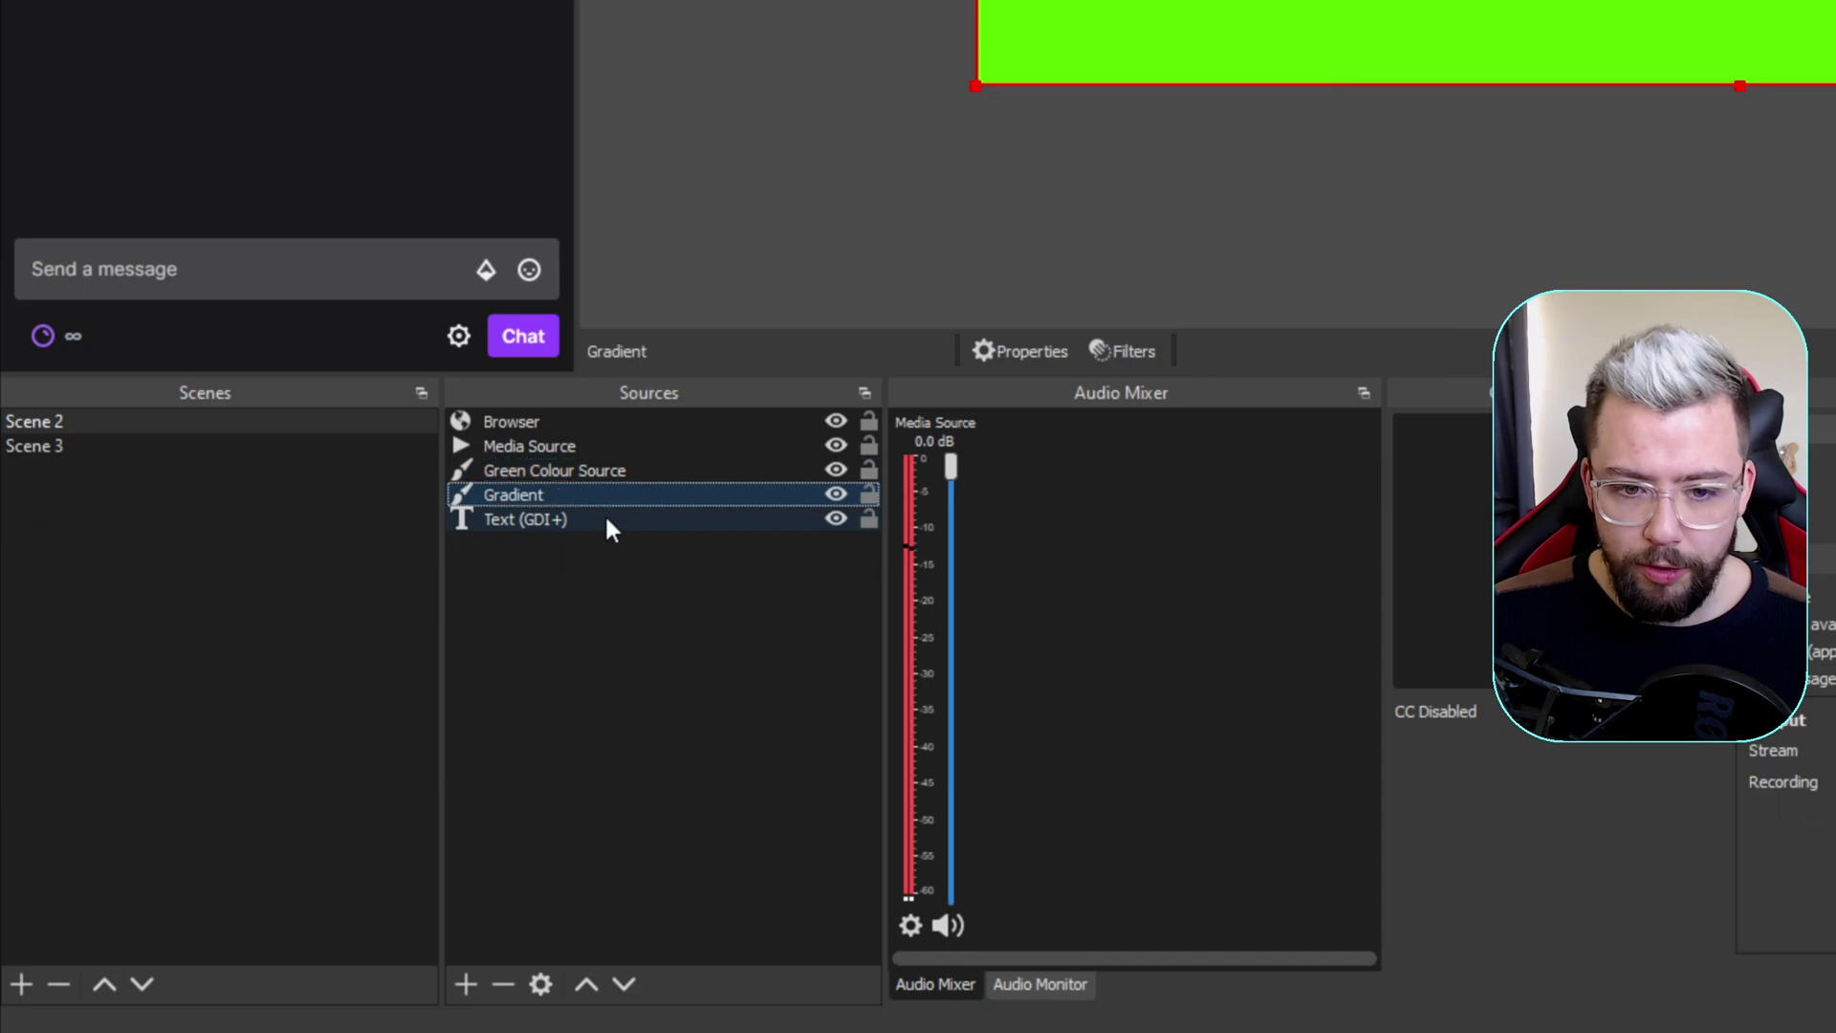
key(Up)
key(Up)
key(Up)
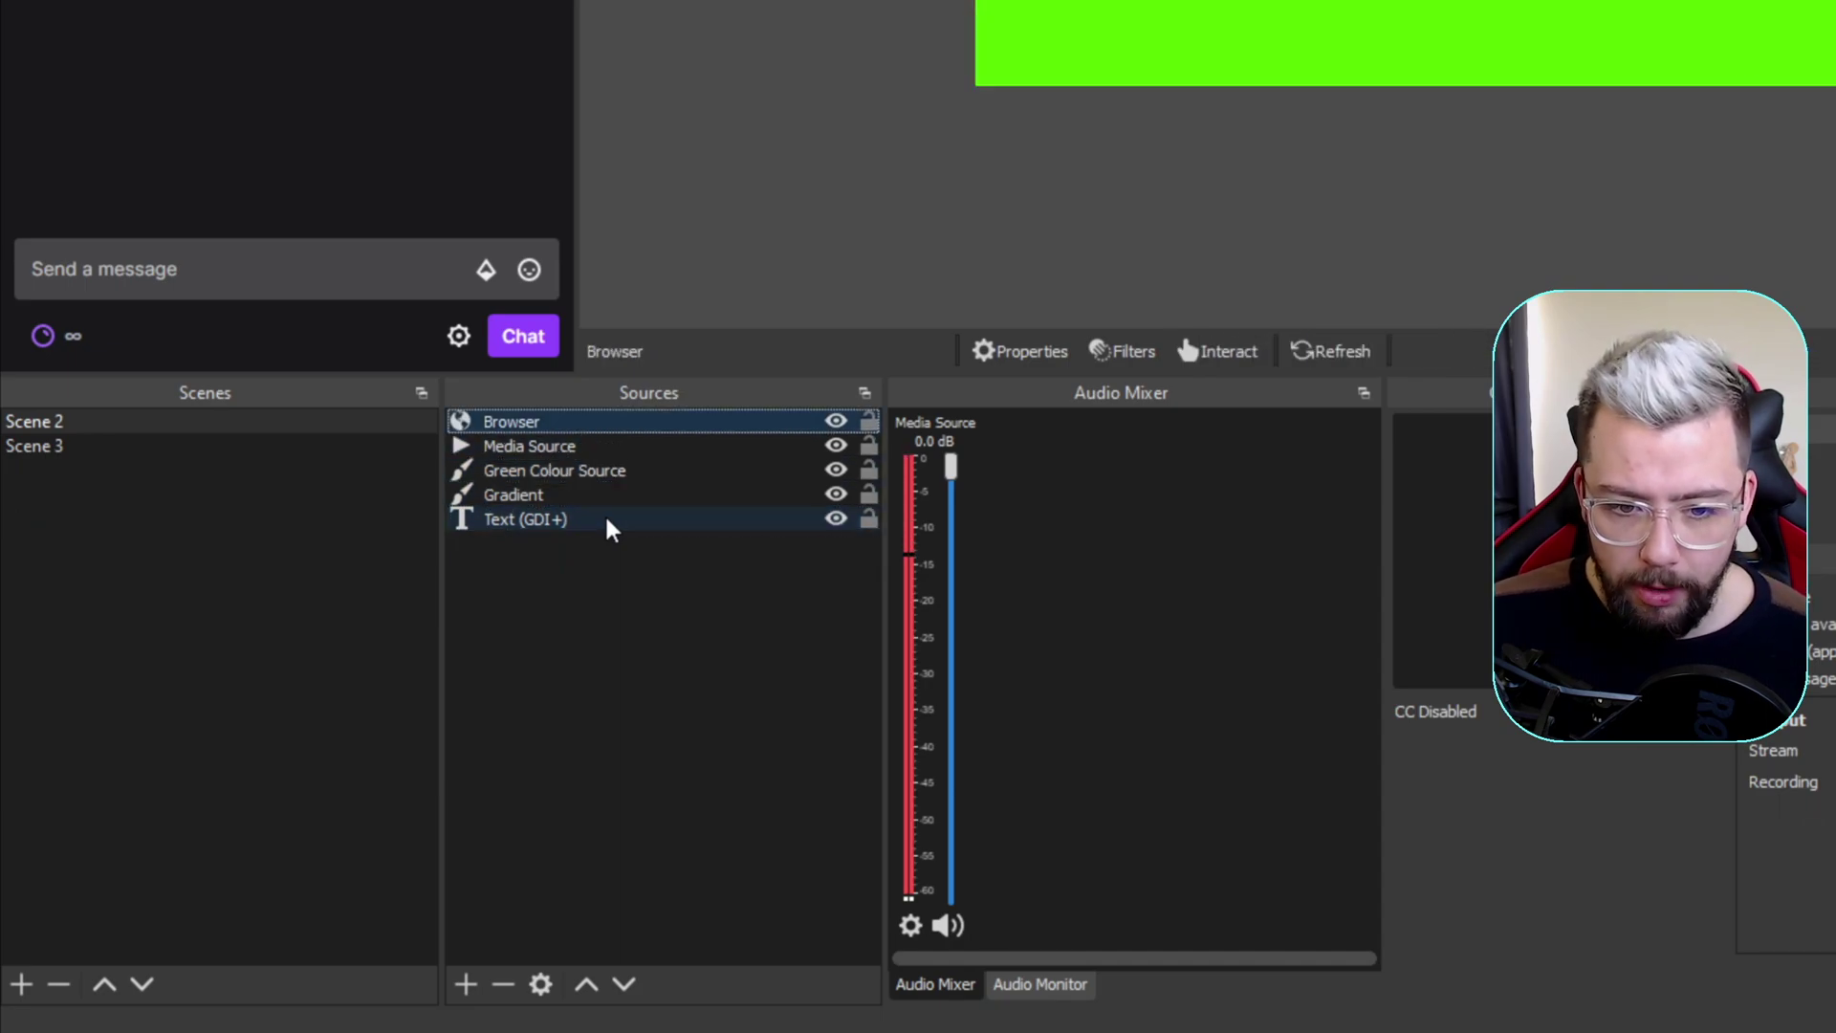
key(Down)
key(ctrl+Down)
key(ctrl+Down)
key(ctrl+Down)
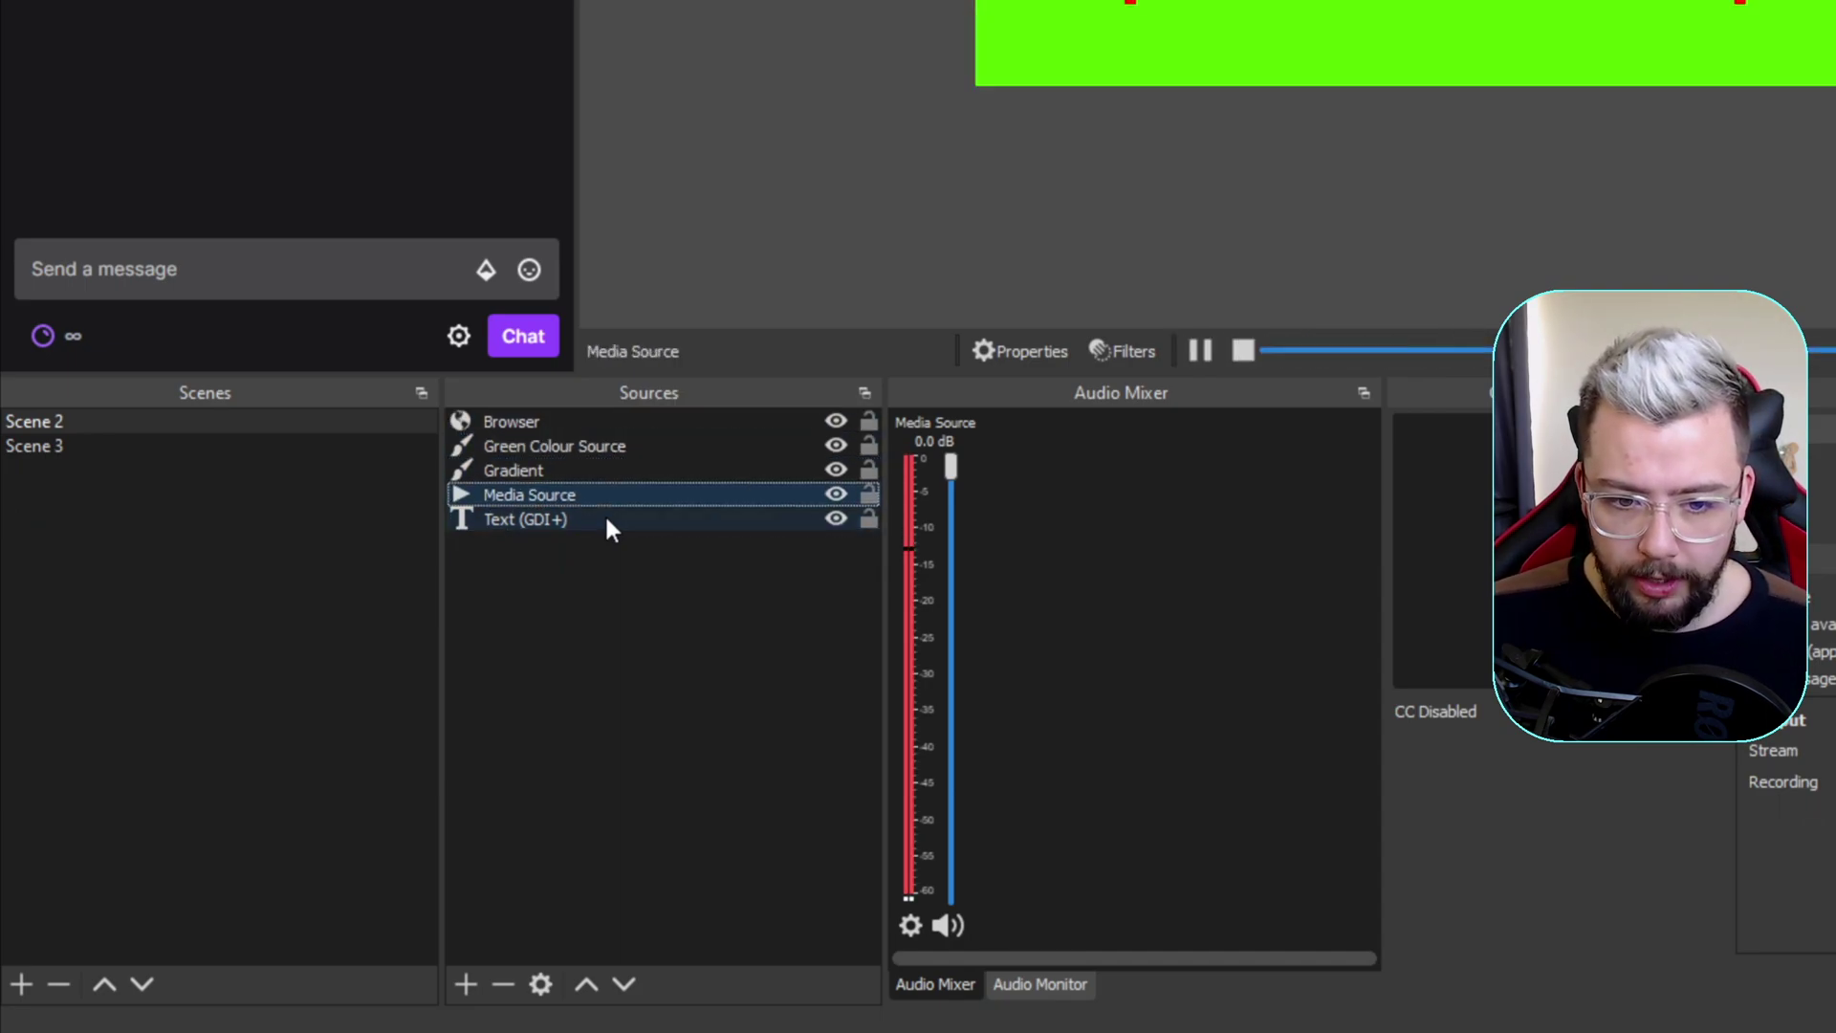
Step: Select Green Colour Source and send it to the bottom layer
key(Up)
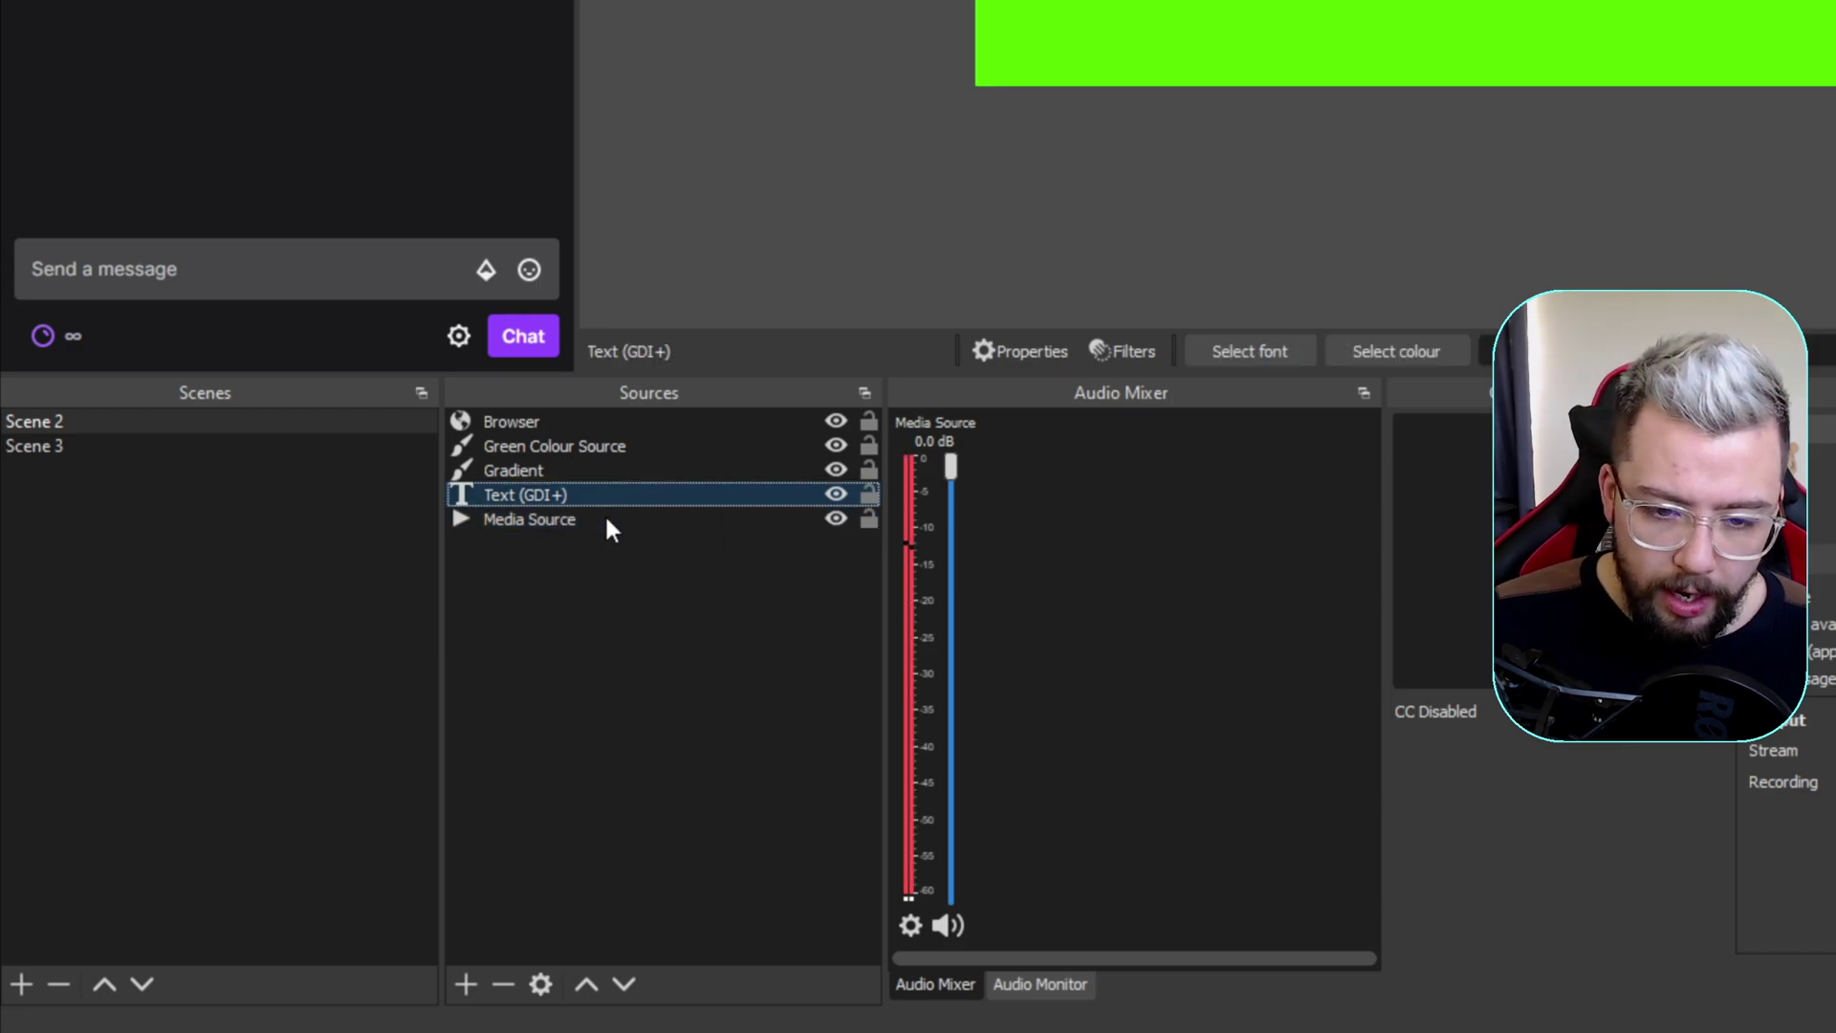
key(Up)
key(Up)
key(Down)
key(Down)
key(Up)
key(Up)
key(Down)
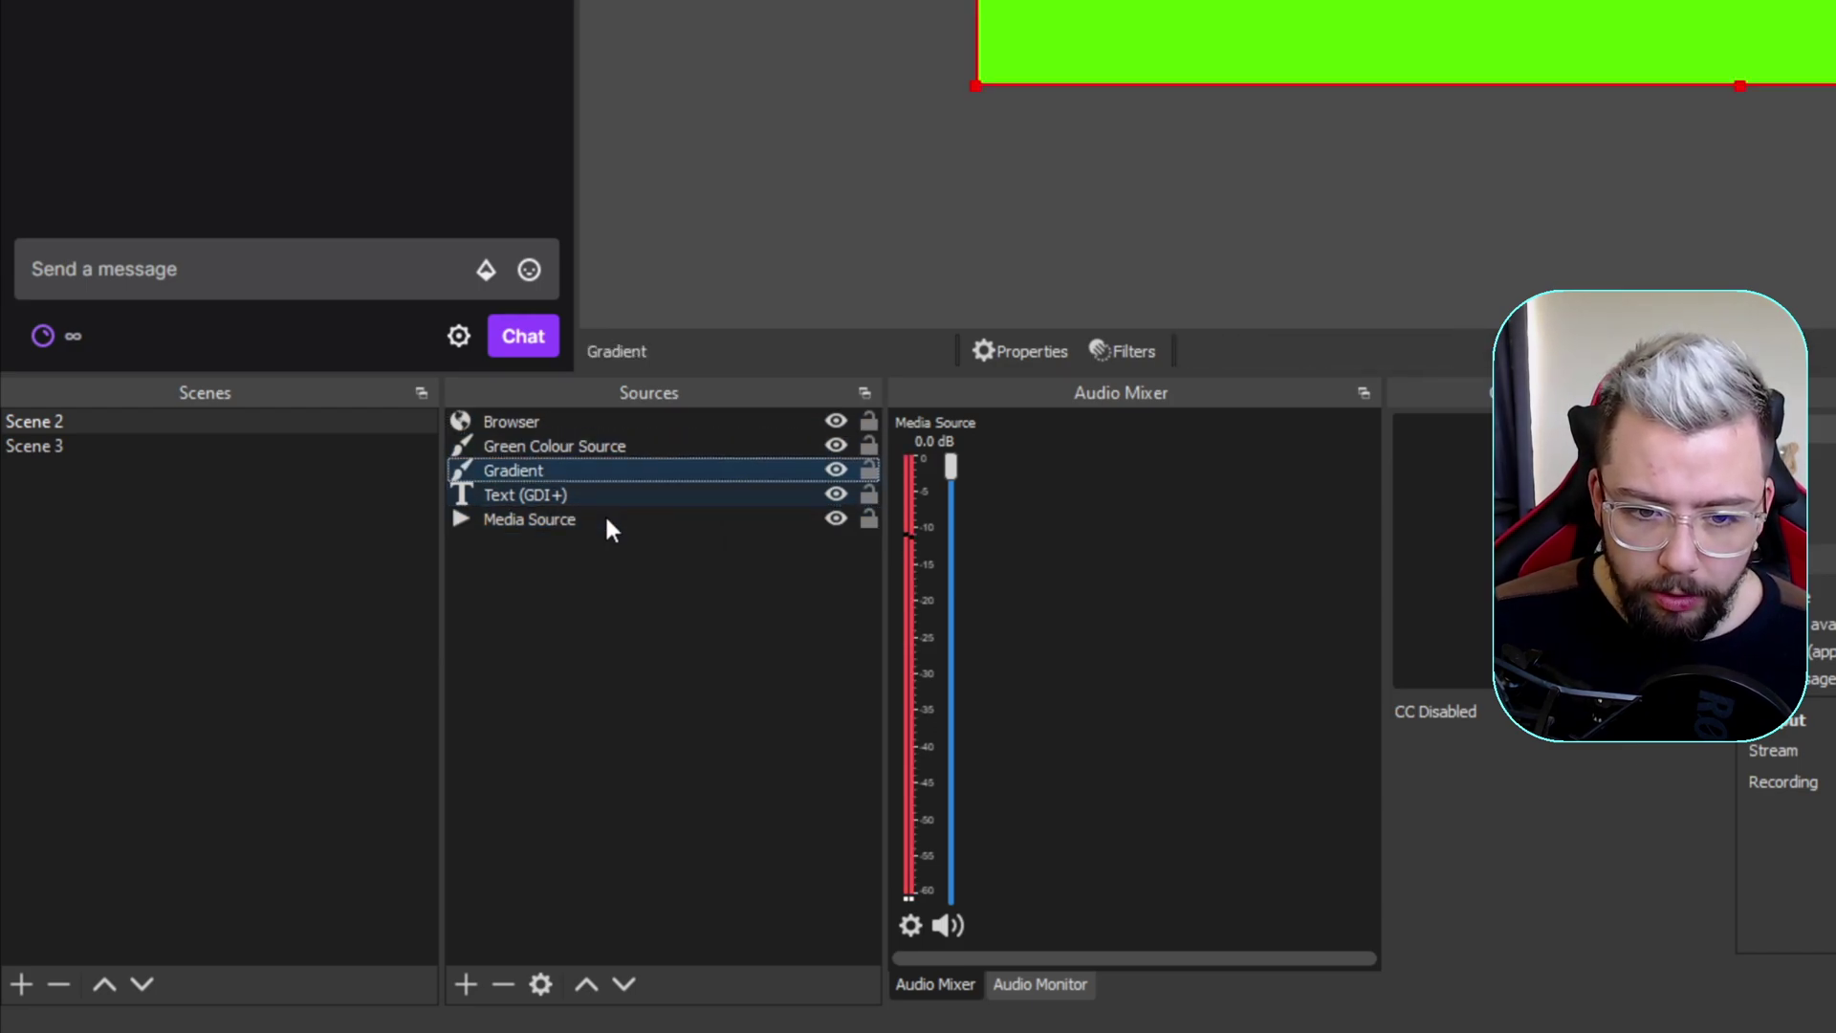
key(Up)
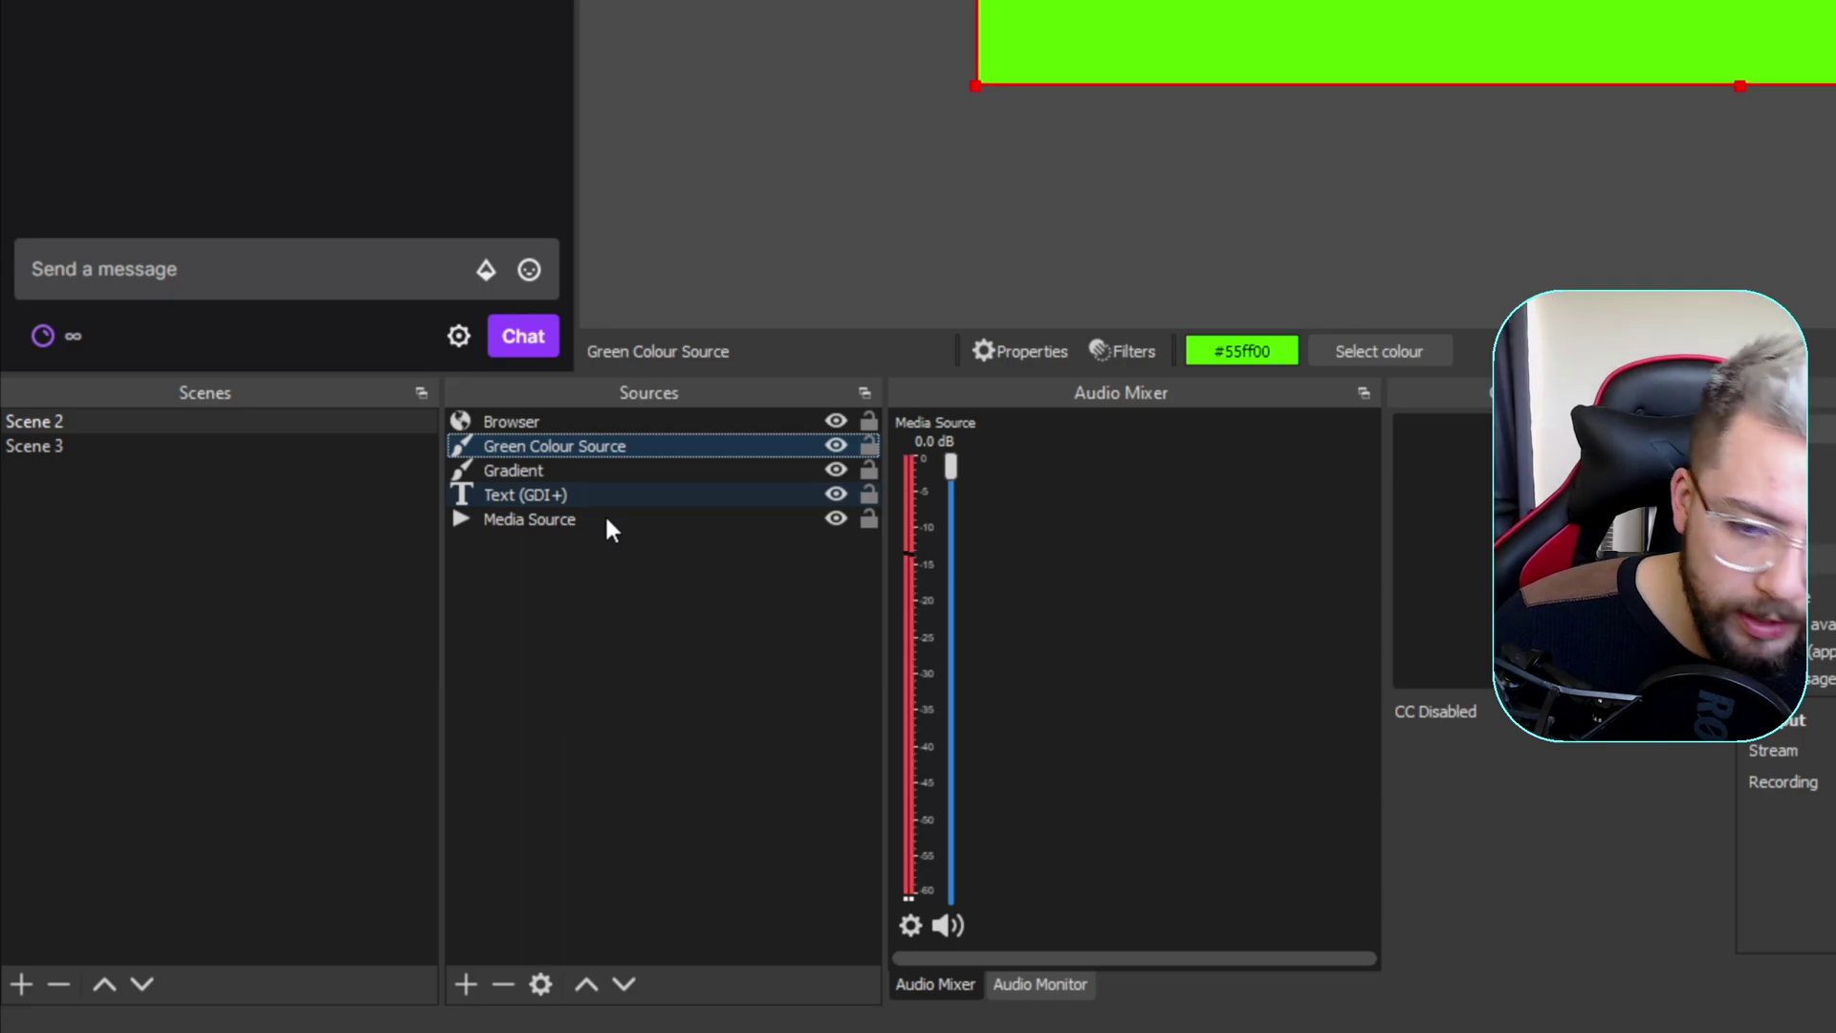
key(ctrl+Down)
key(ctrl+Down)
key(ctrl+Down)
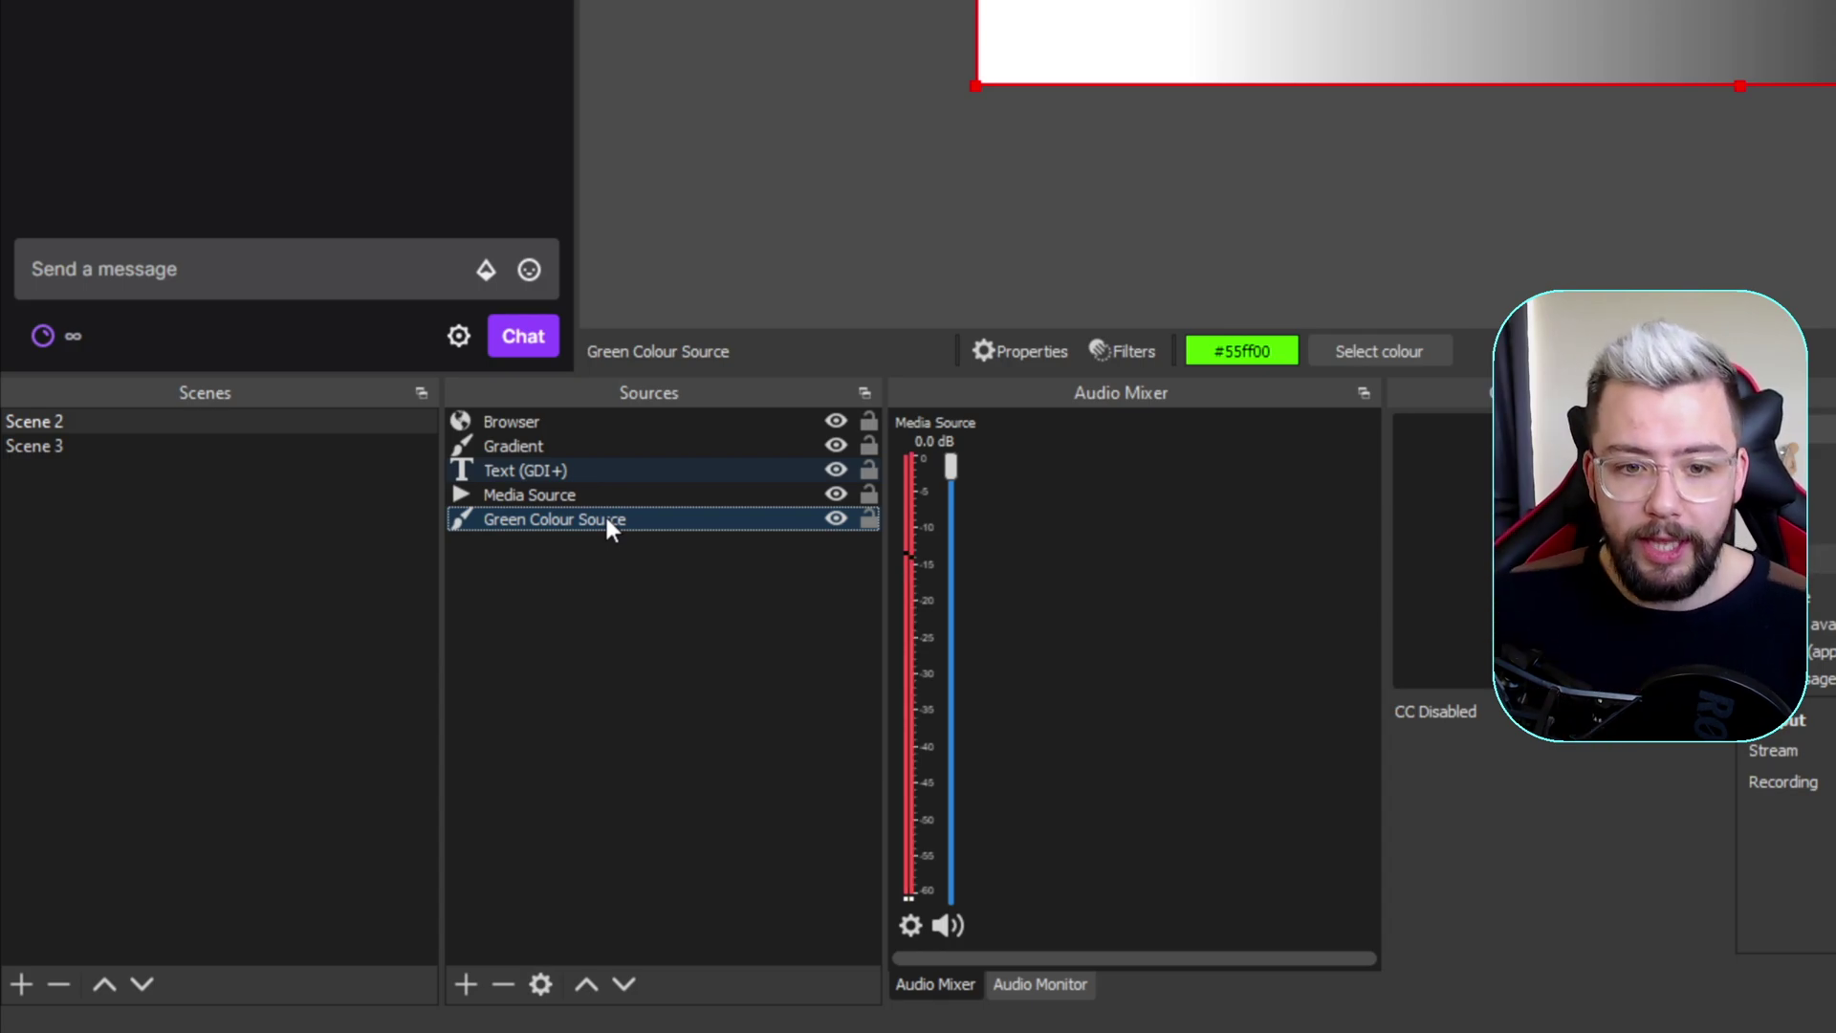
Step: Drag Browser above Text (GDI+) in the list, then drag the portrait image toward canvas centre
drag(568, 449, 542, 561)
drag(573, 474, 585, 461)
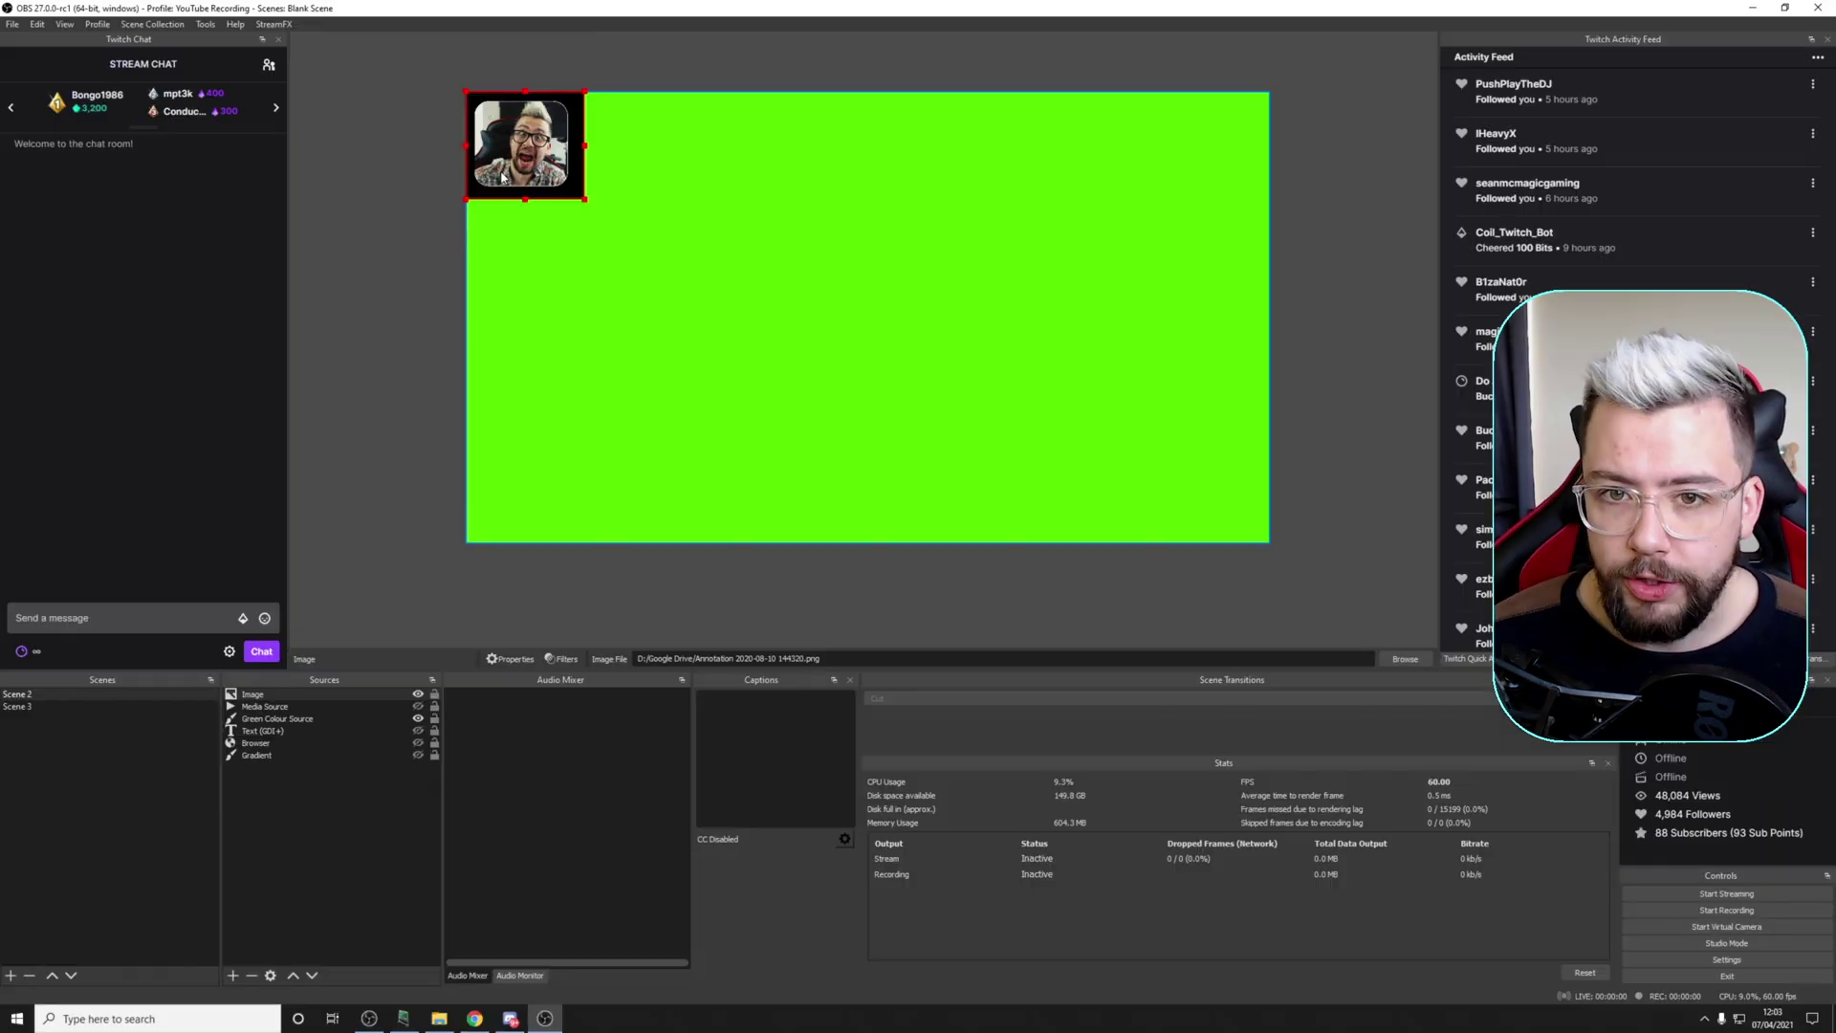
drag(509, 158, 781, 284)
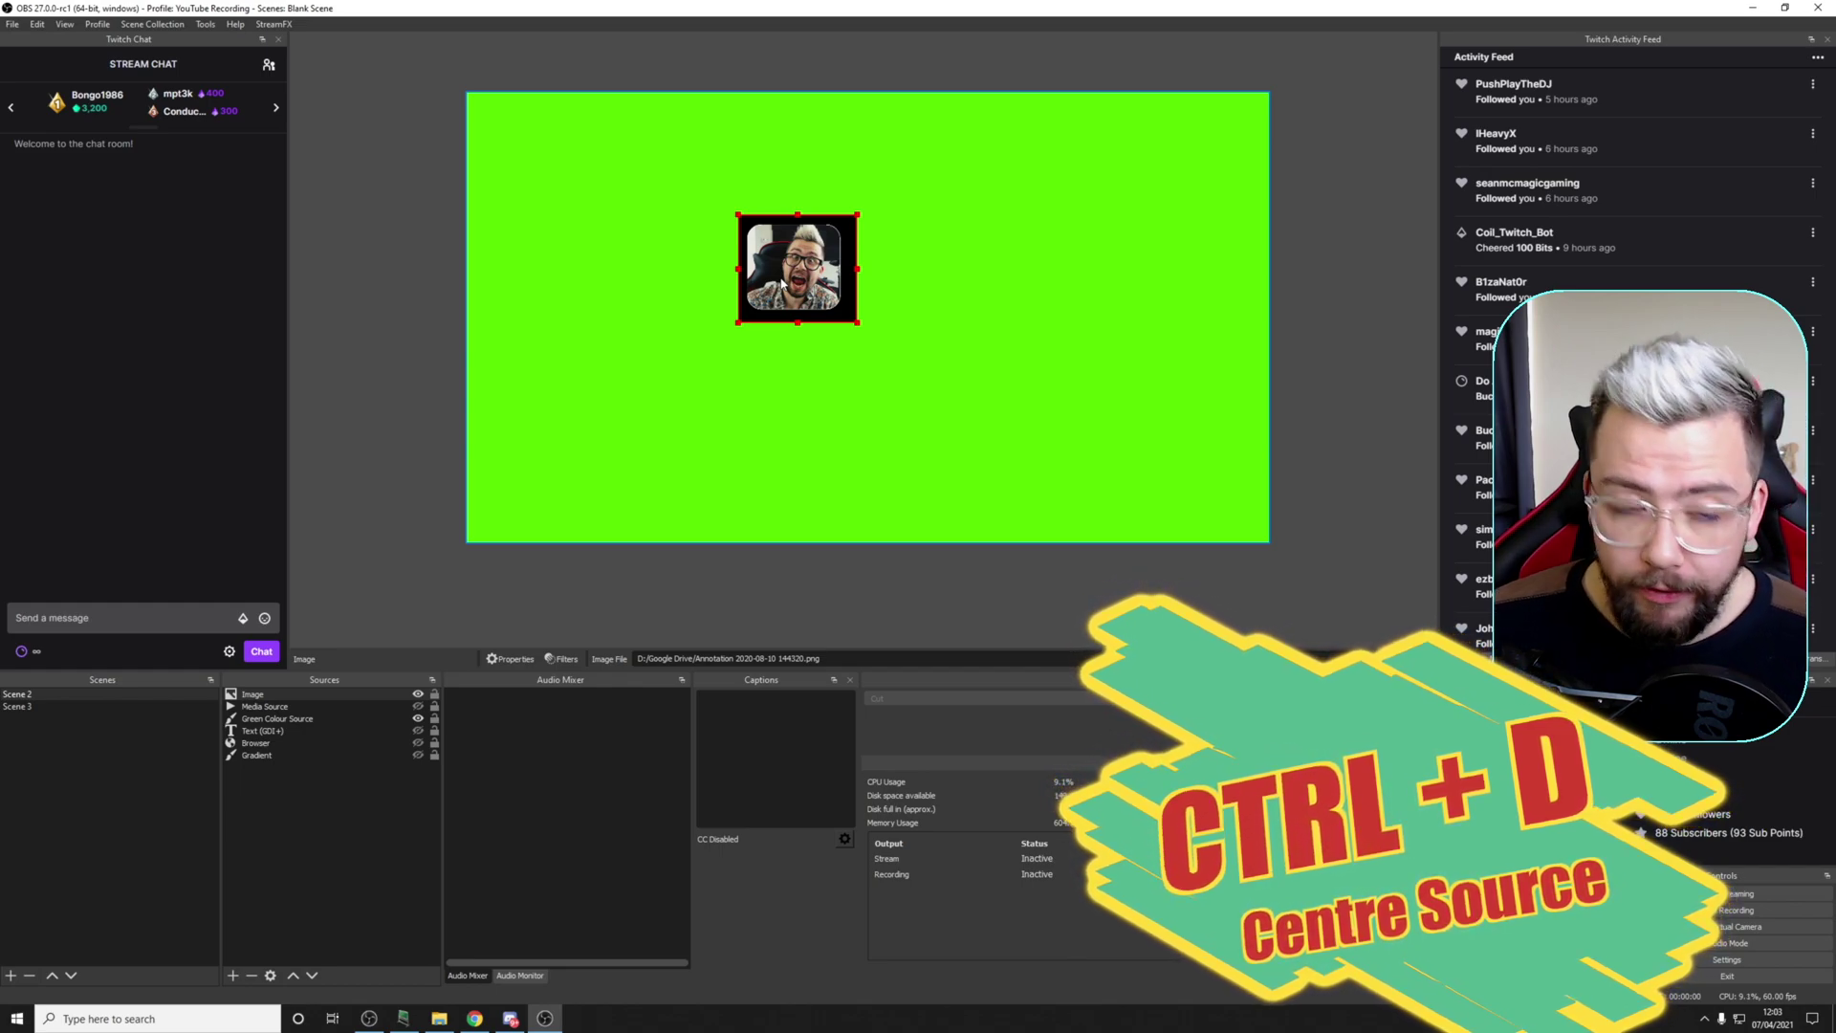
Step: Drag the image around and snap it back to canvas centre with Ctrl+D, testing undo
key(ctrl+d)
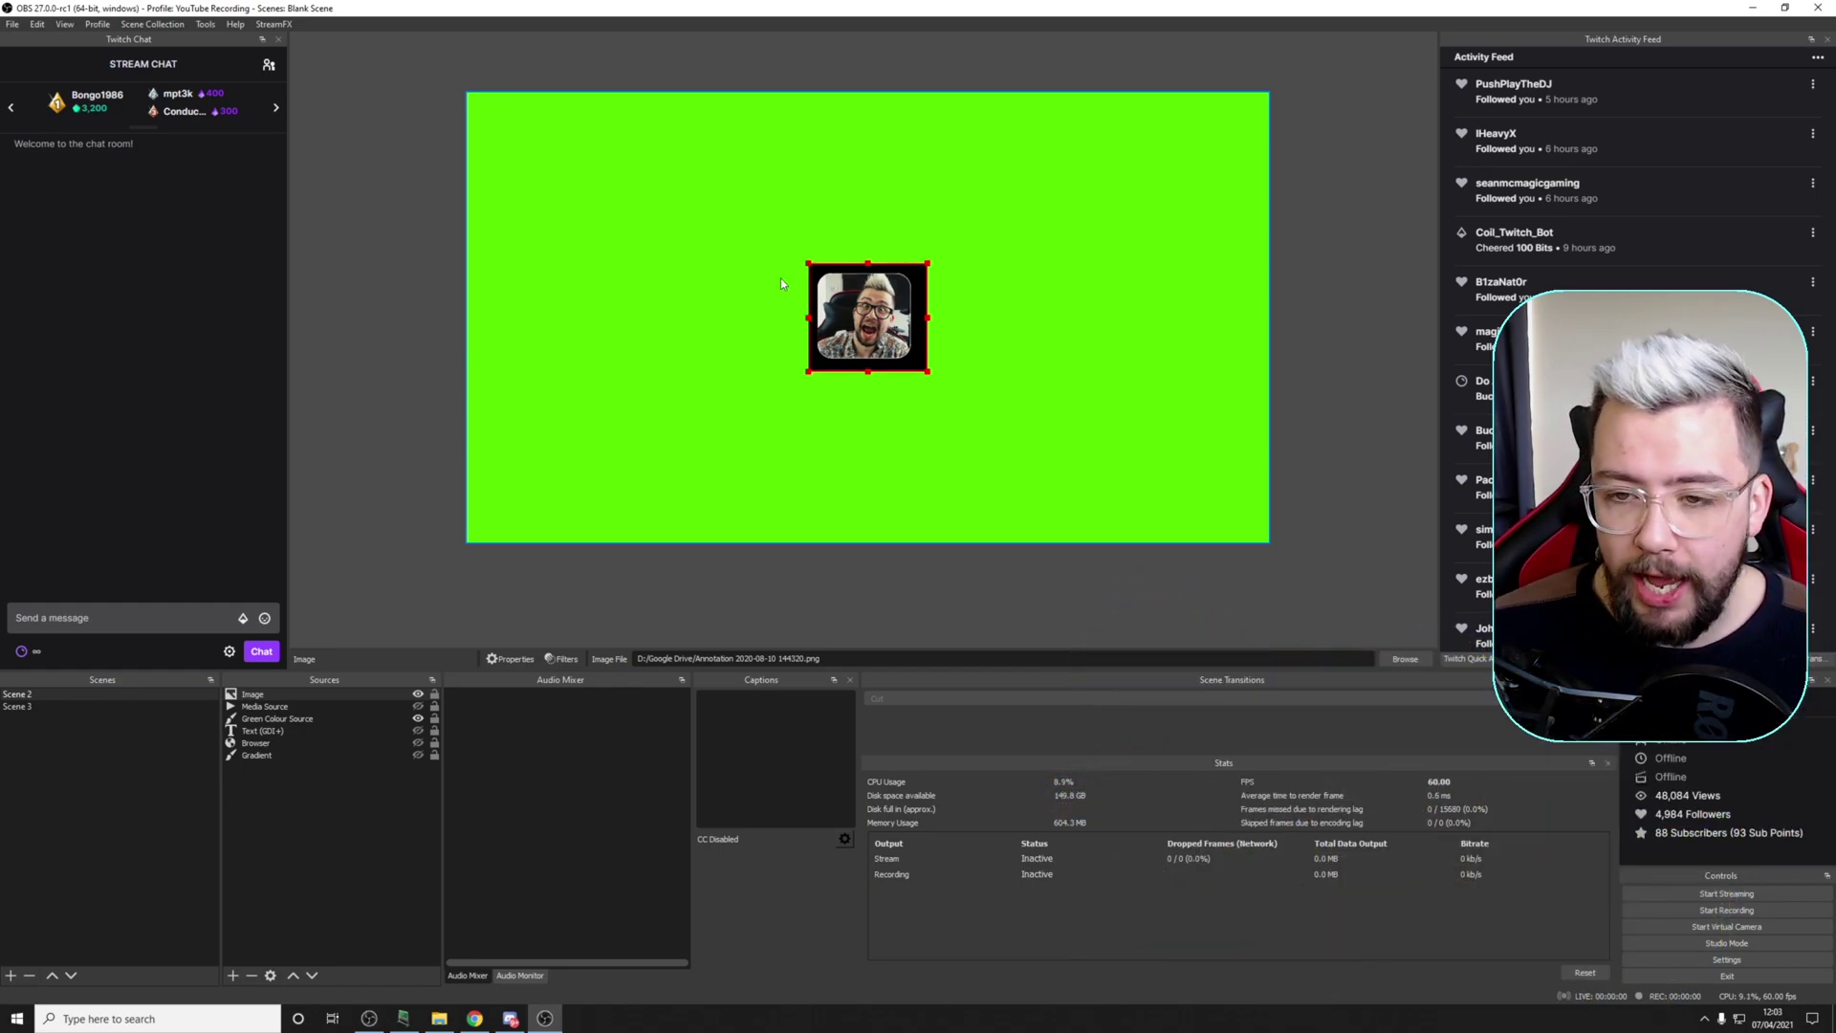
drag(855, 302, 1157, 179)
key(ctrl+d)
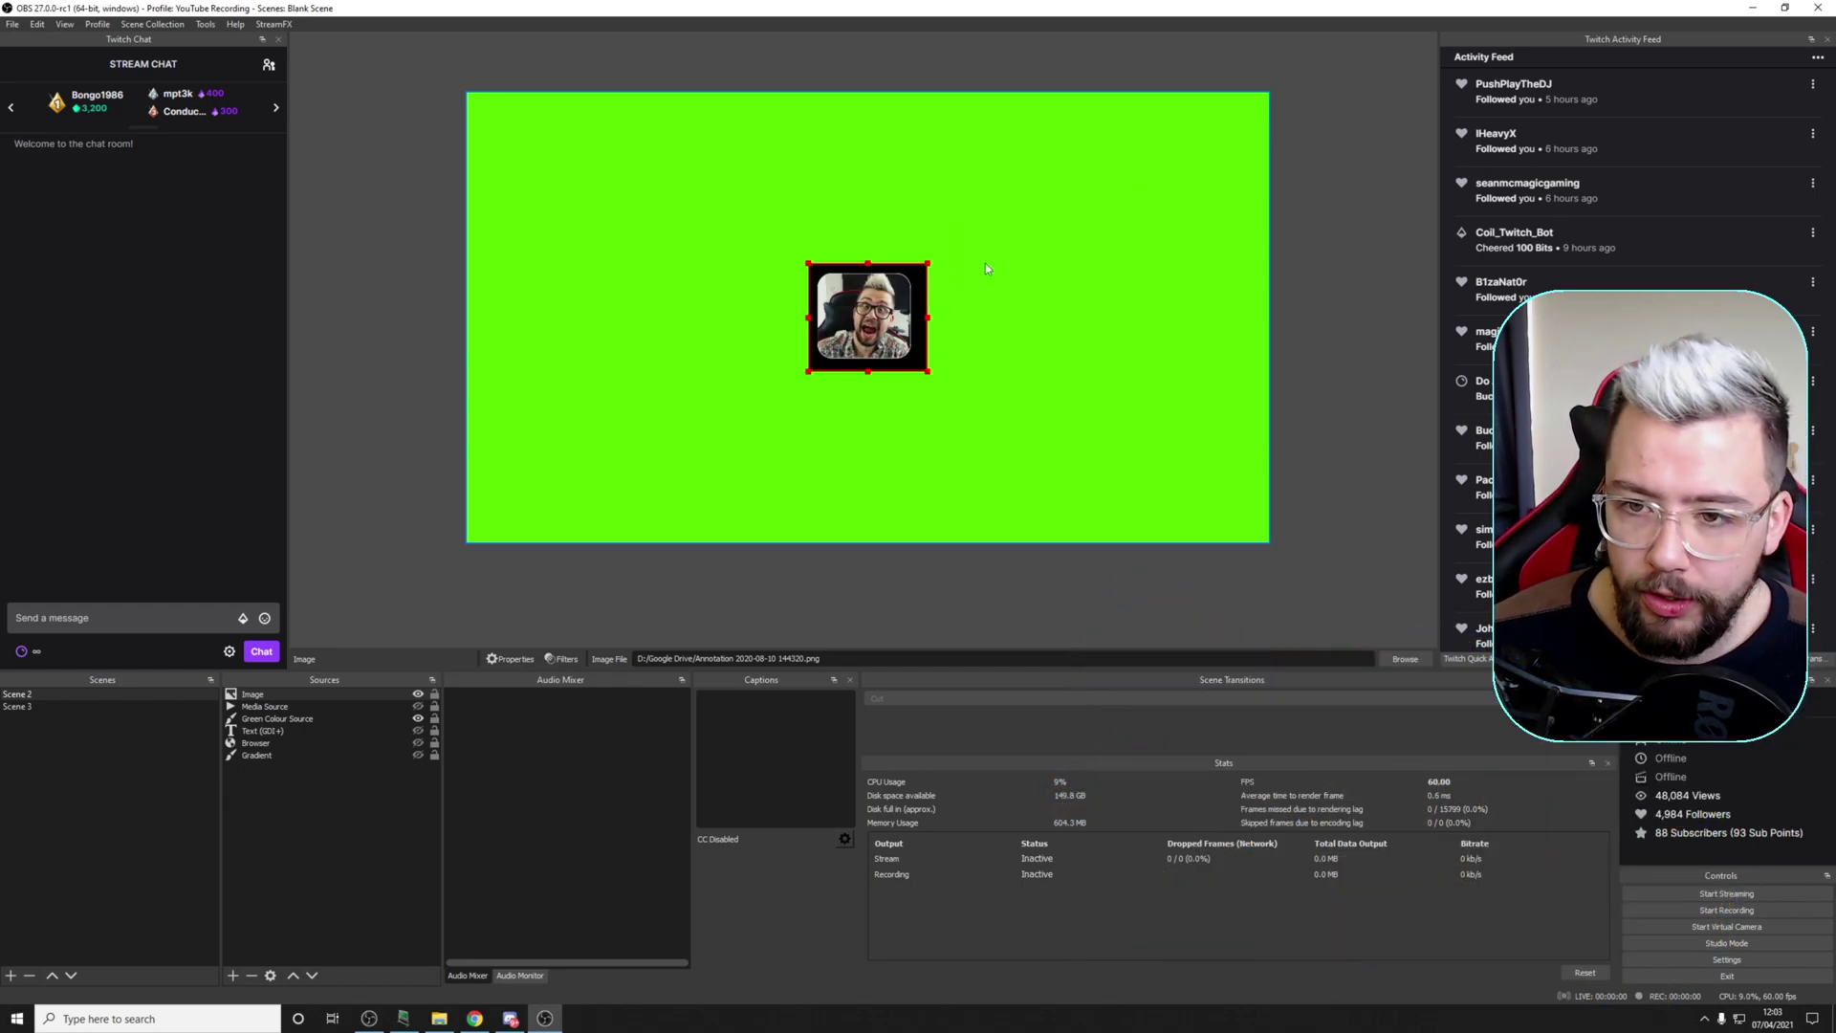
drag(849, 346, 612, 473)
key(ctrl+d)
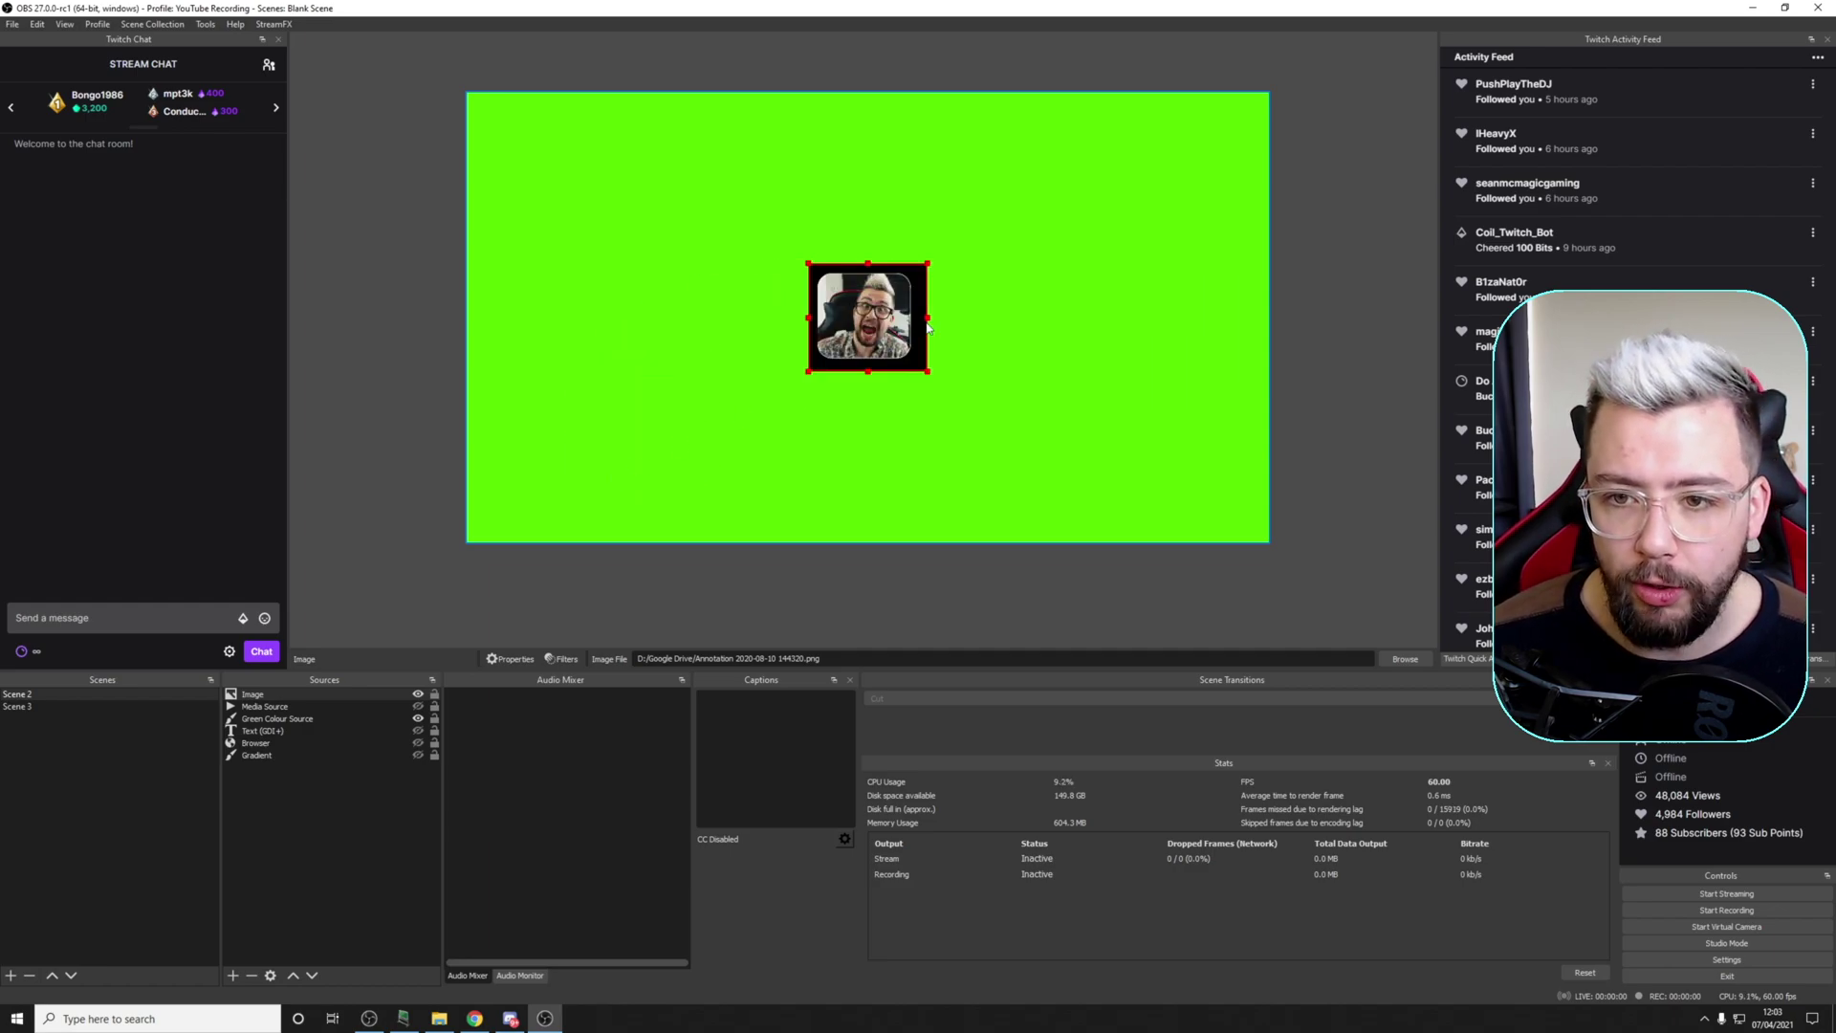
key(ctrl+z)
key(ctrl+d)
Step: Look through the image's right-click menu, dismiss it, and select the face image source
right_click(873, 311)
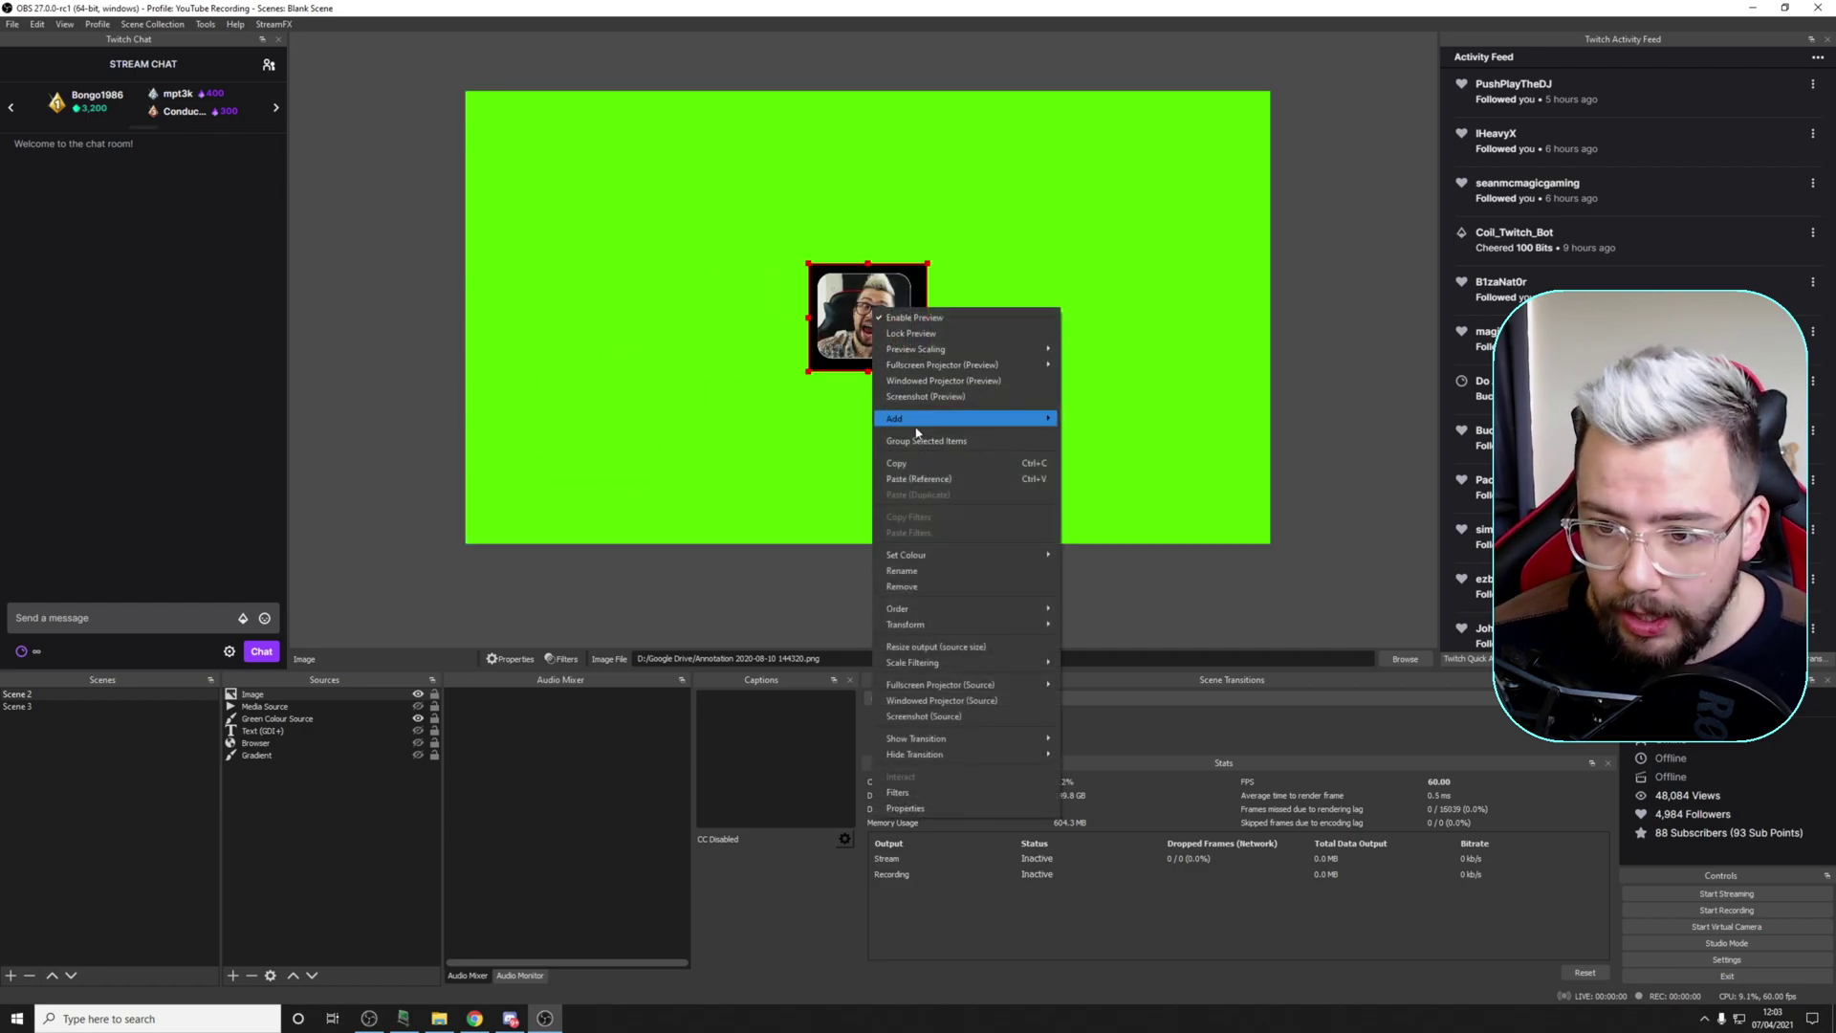
mouse_move(1004, 624)
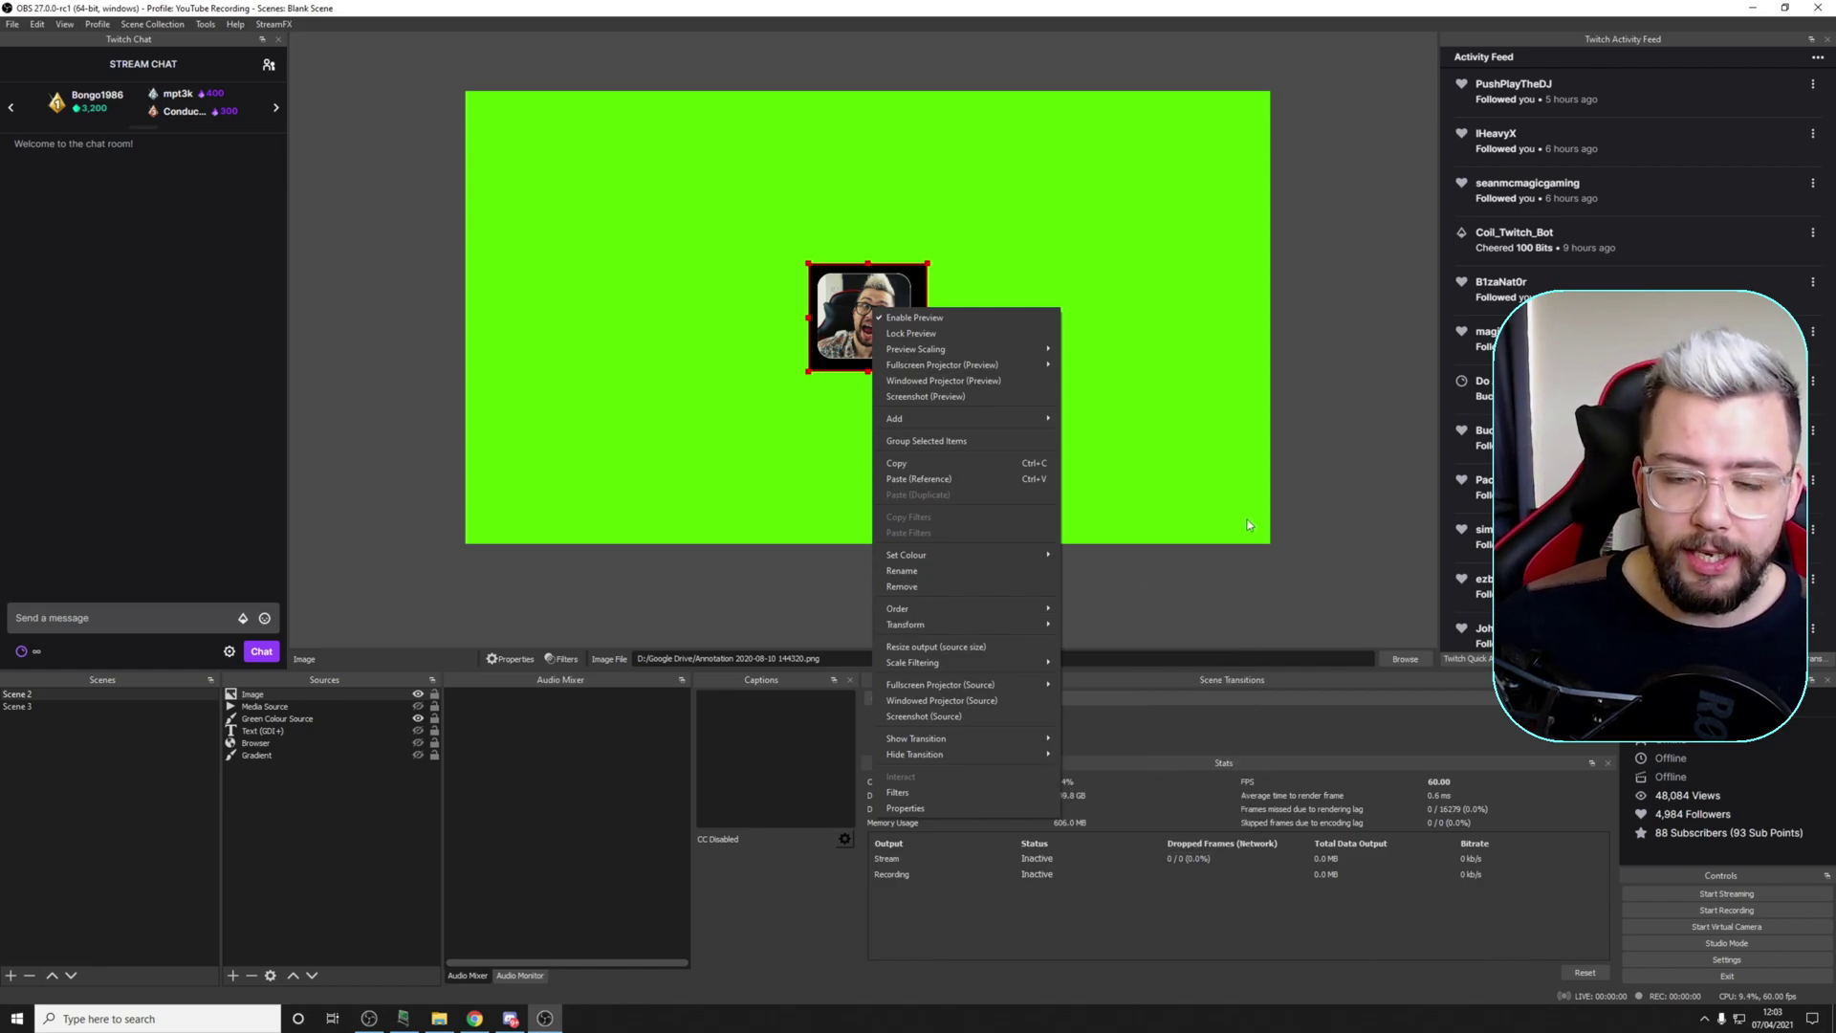
click(1201, 478)
click(985, 372)
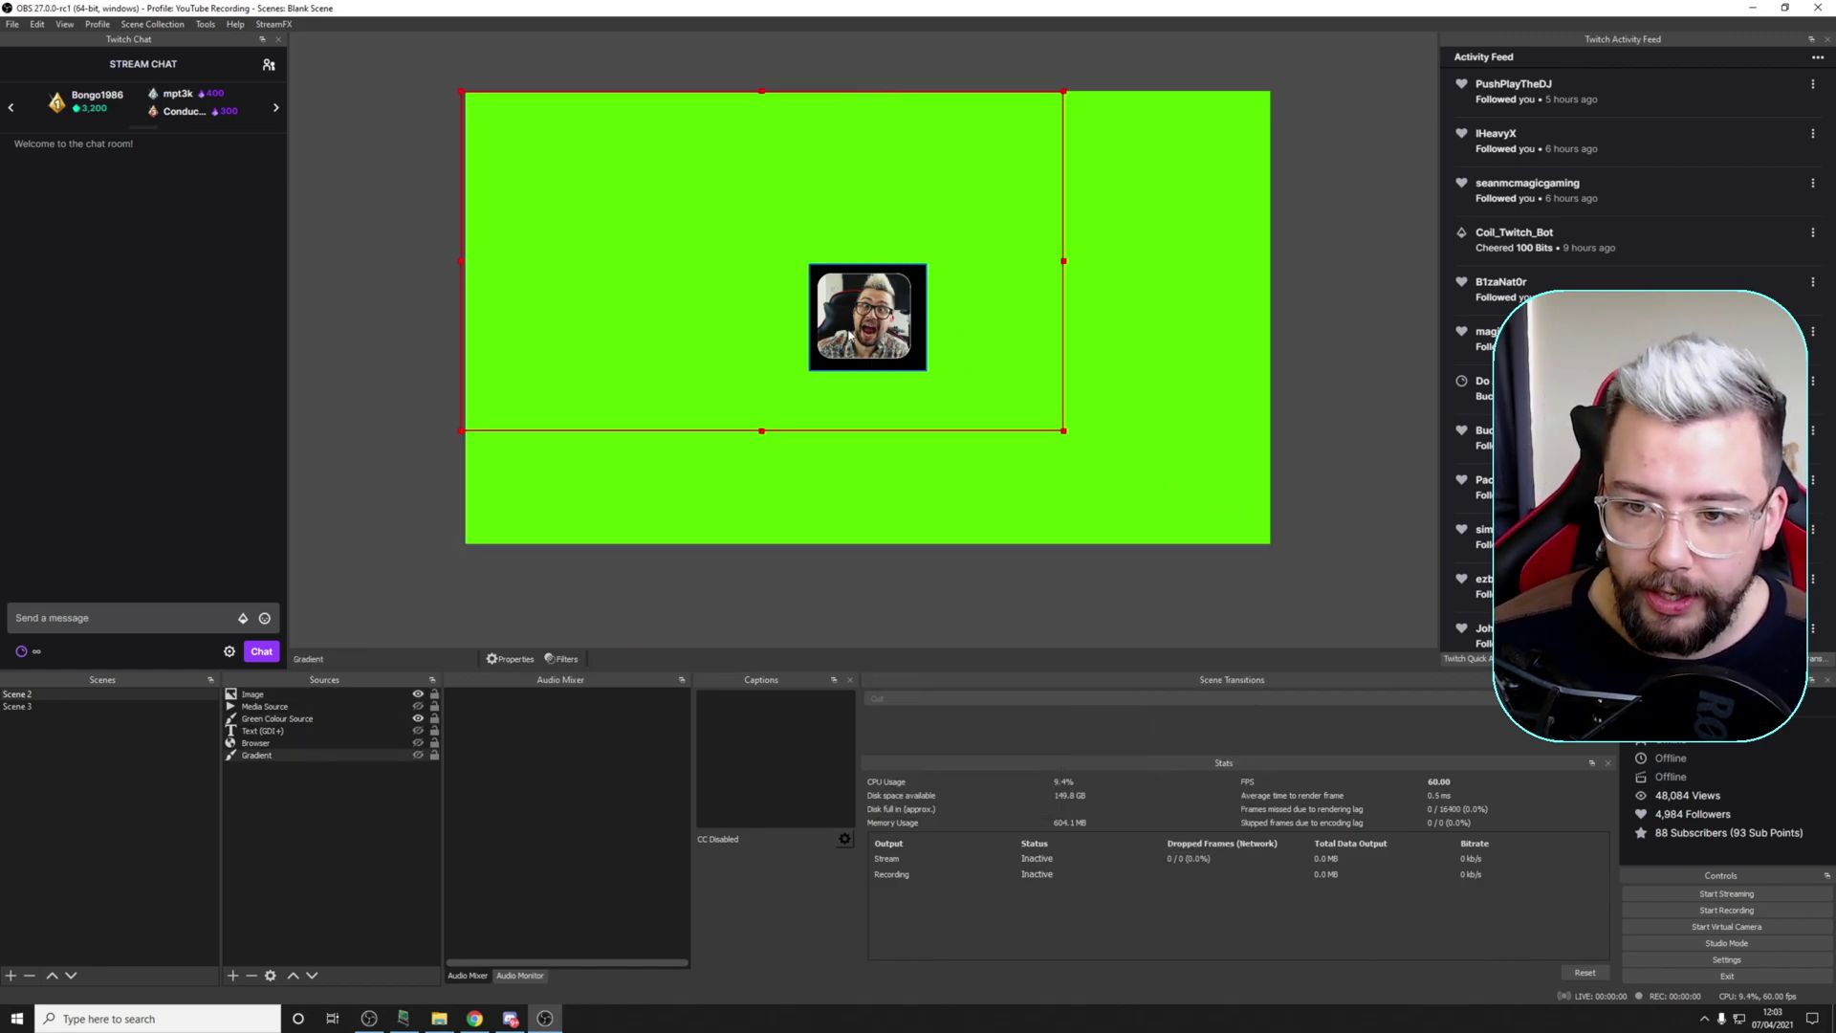
click(849, 335)
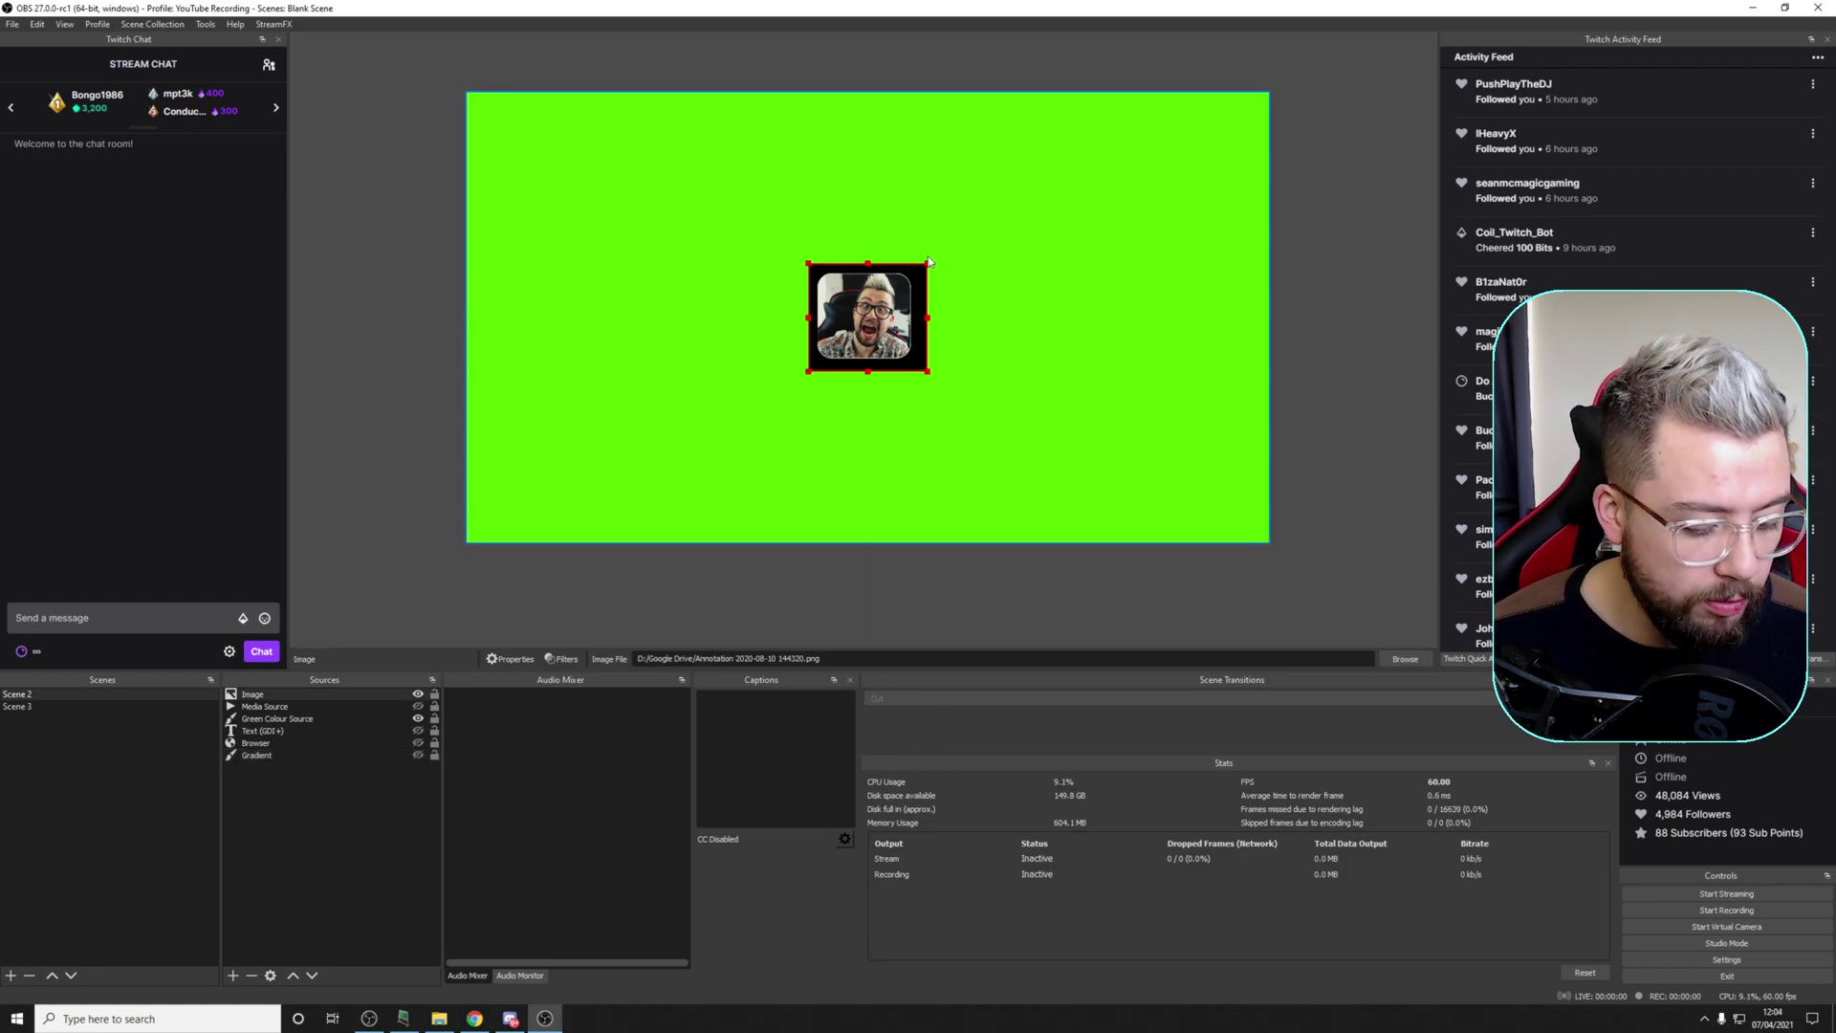
Step: Toggle the image between fit (Ctrl+F) and stretch (Ctrl+S), ending stretched over the full canvas
key(ctrl+f)
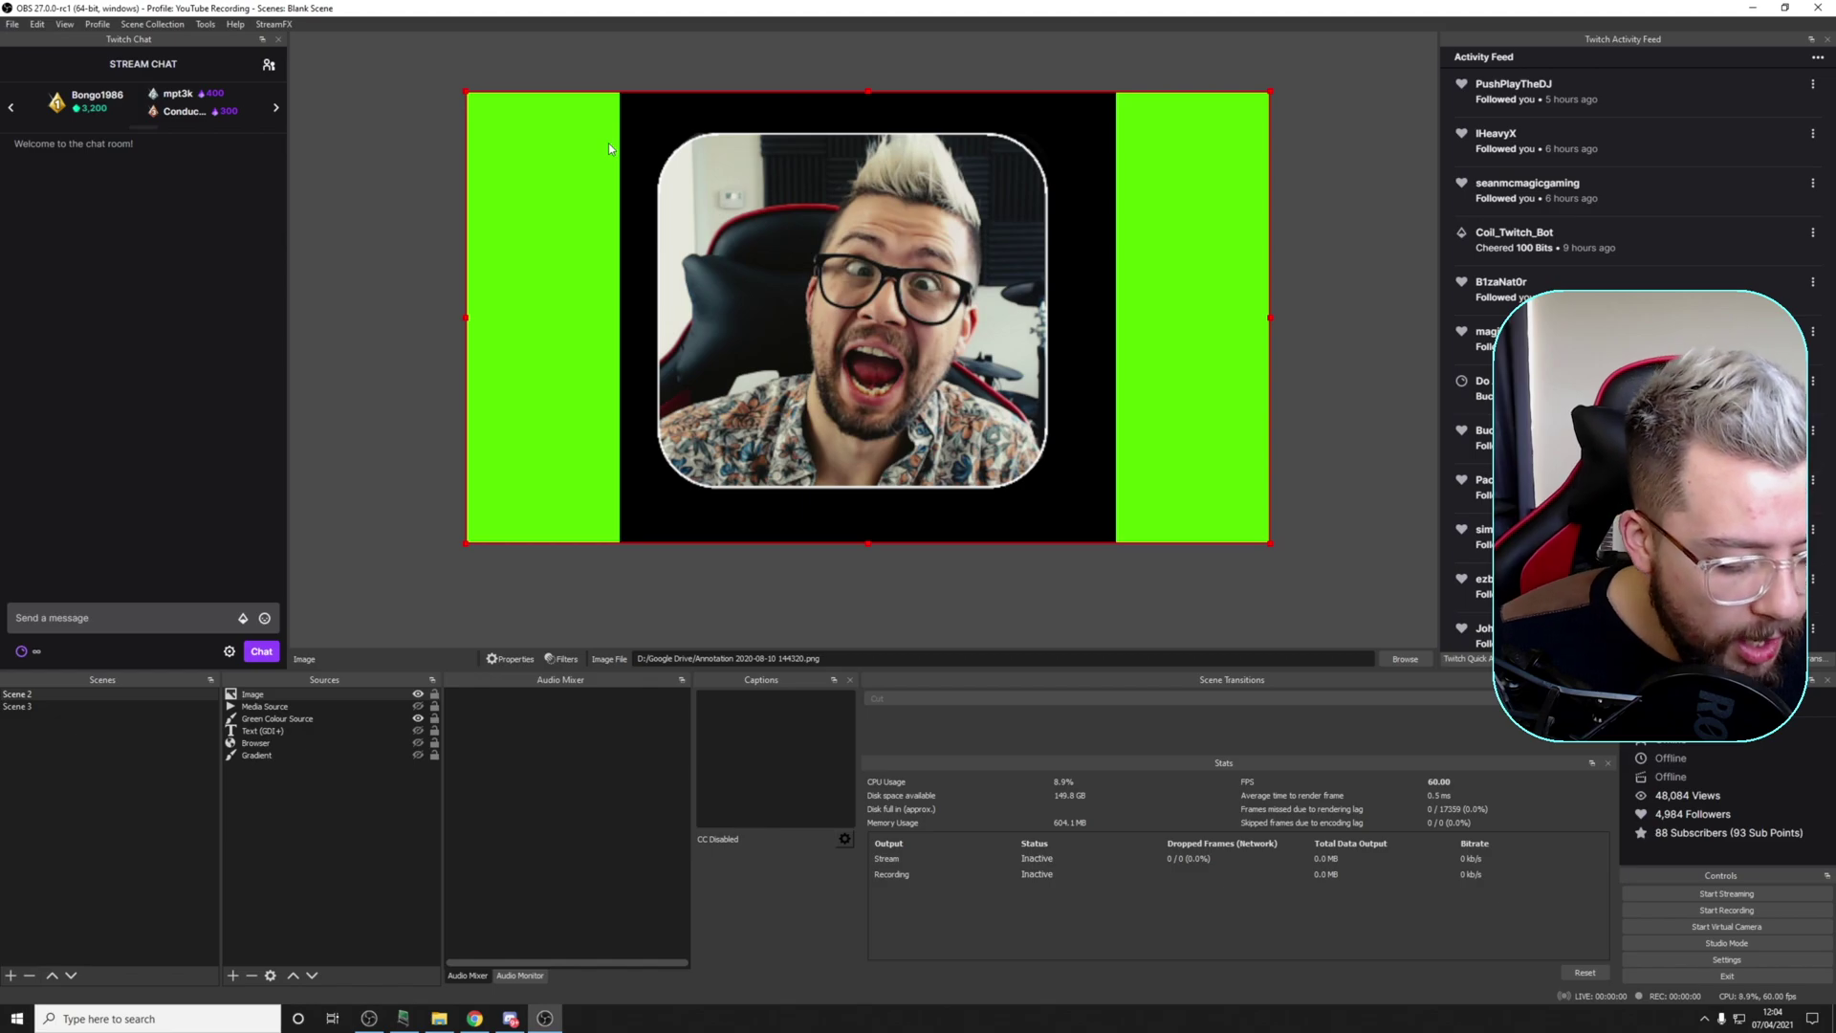
key(ctrl+s)
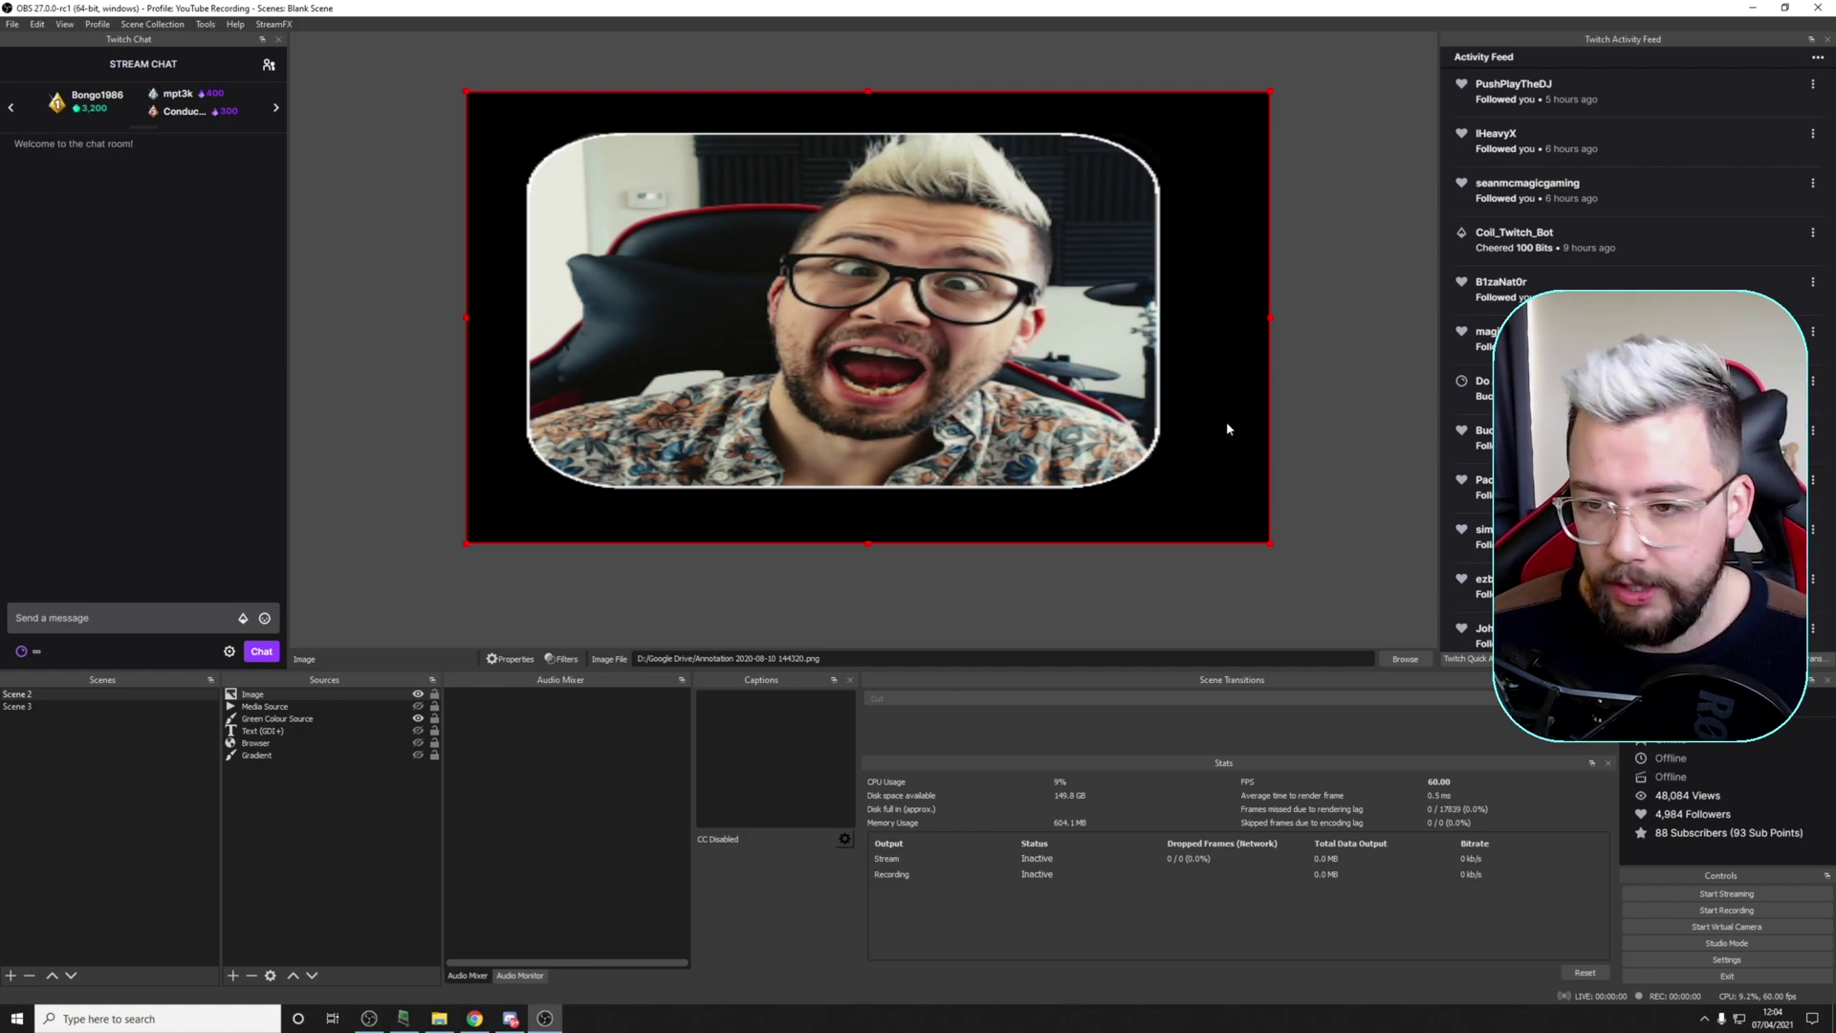
key(ctrl+f)
key(ctrl+s)
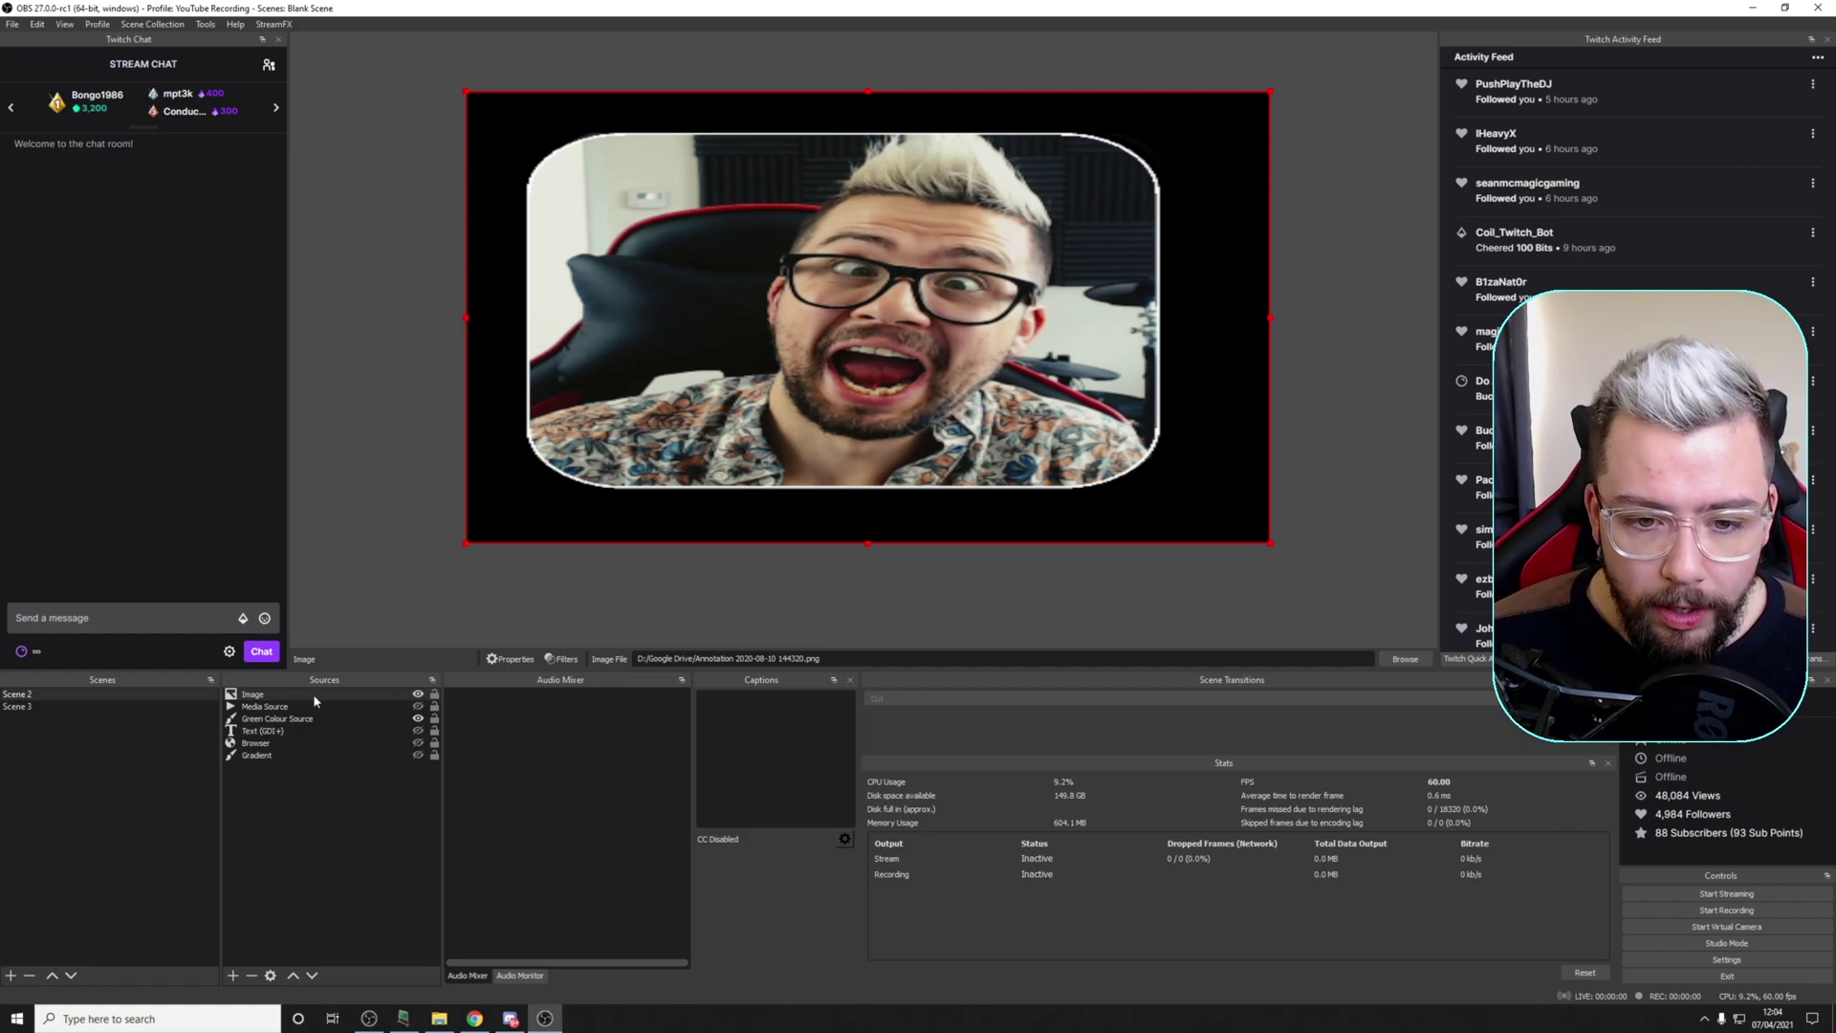
key(ctrl+e)
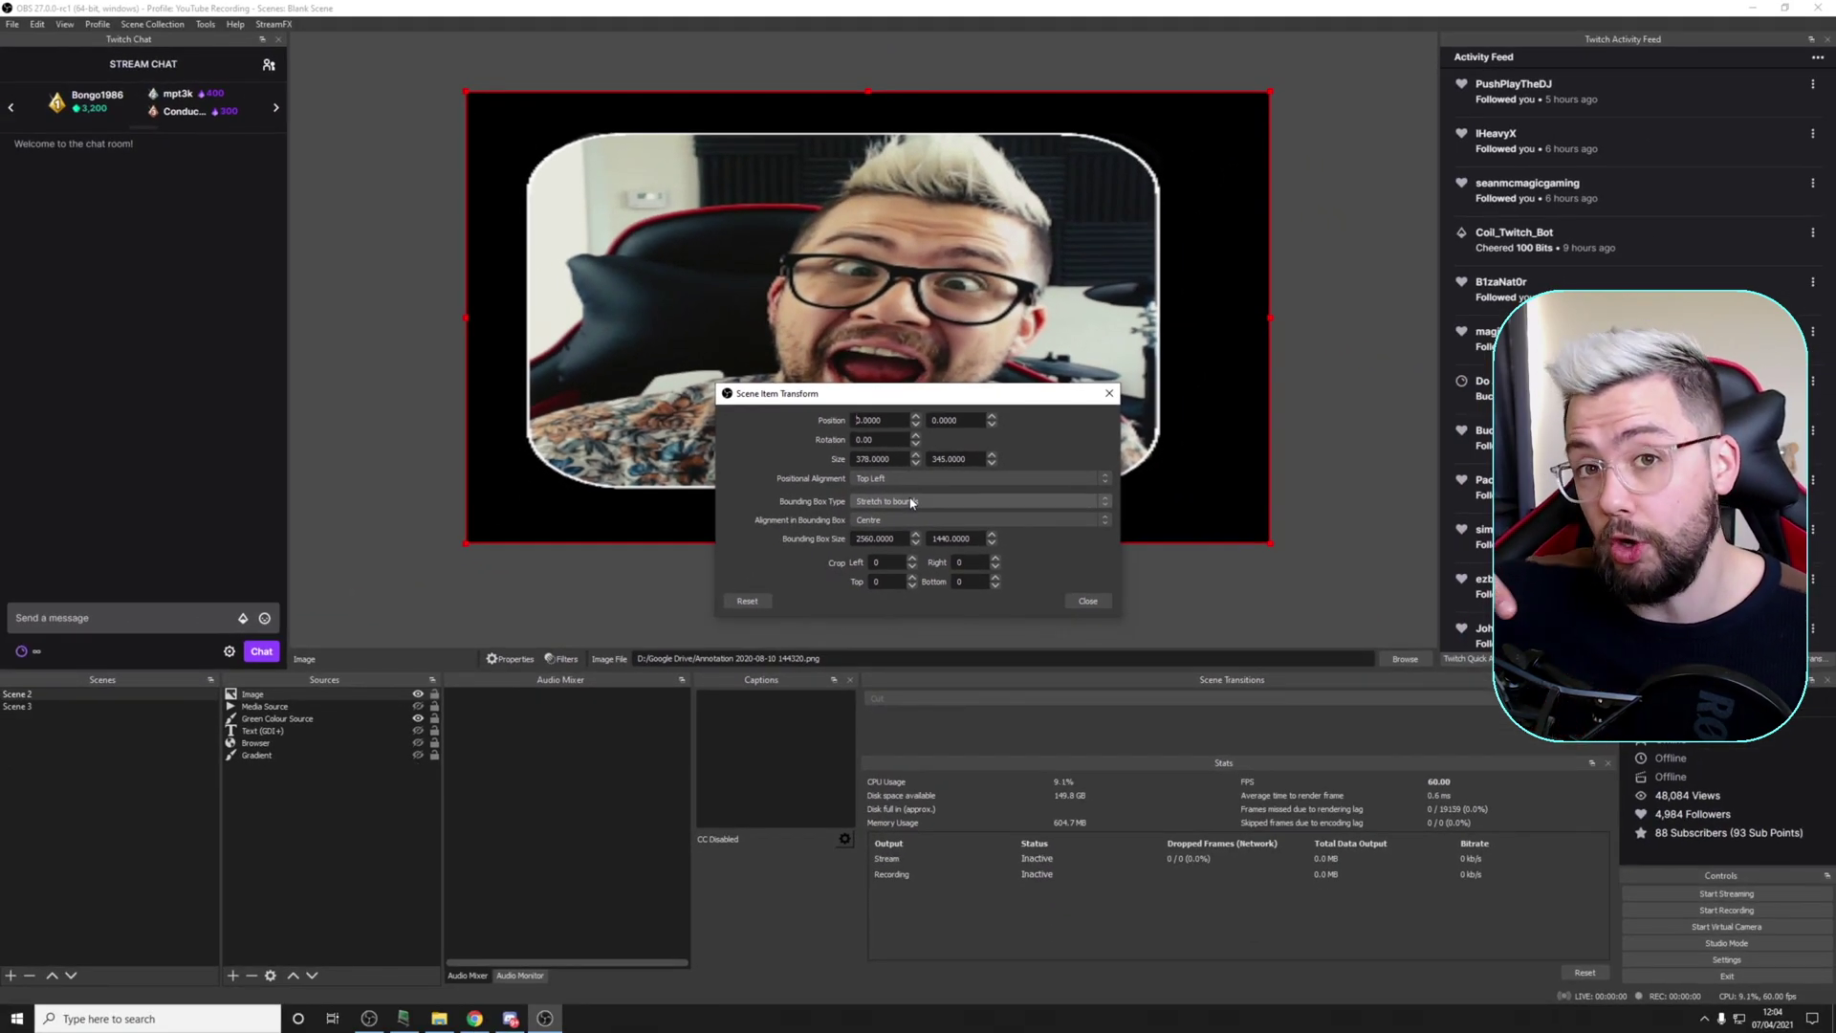
click(1088, 601)
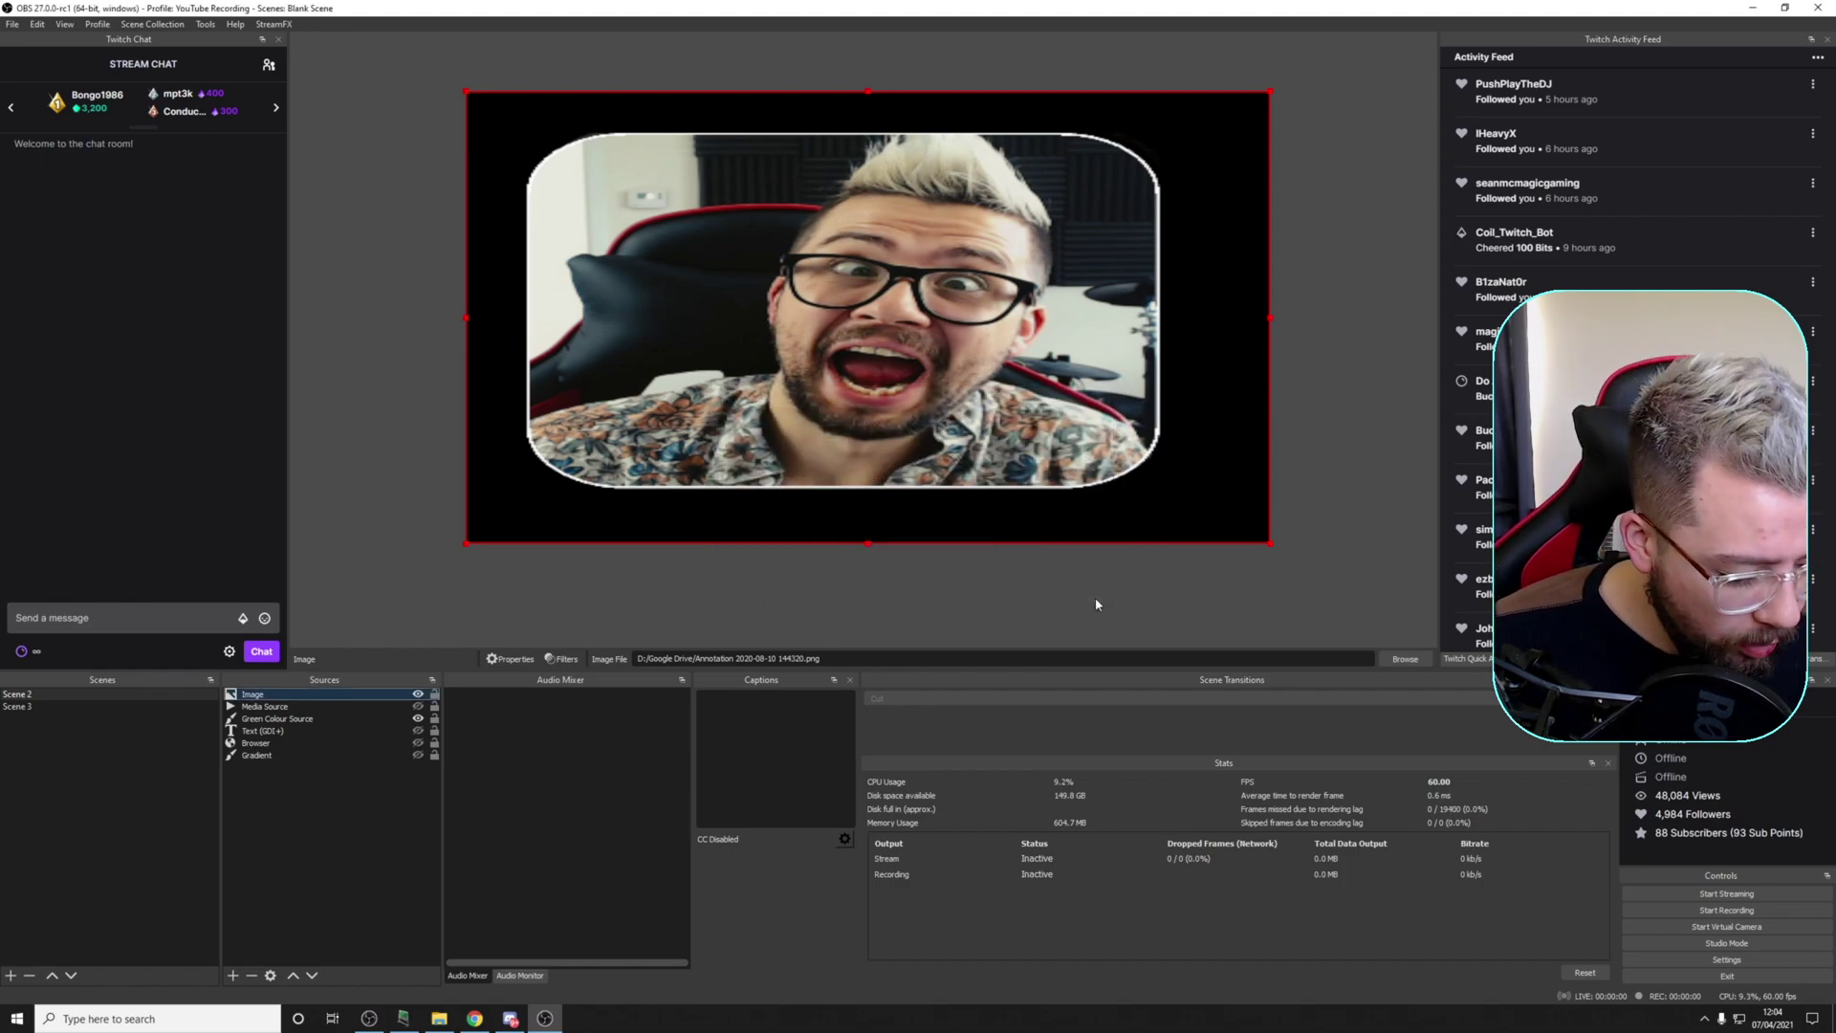
Step: Cycle the image through reset, stretch and fit, ending back at its original size
key(ctrl+r)
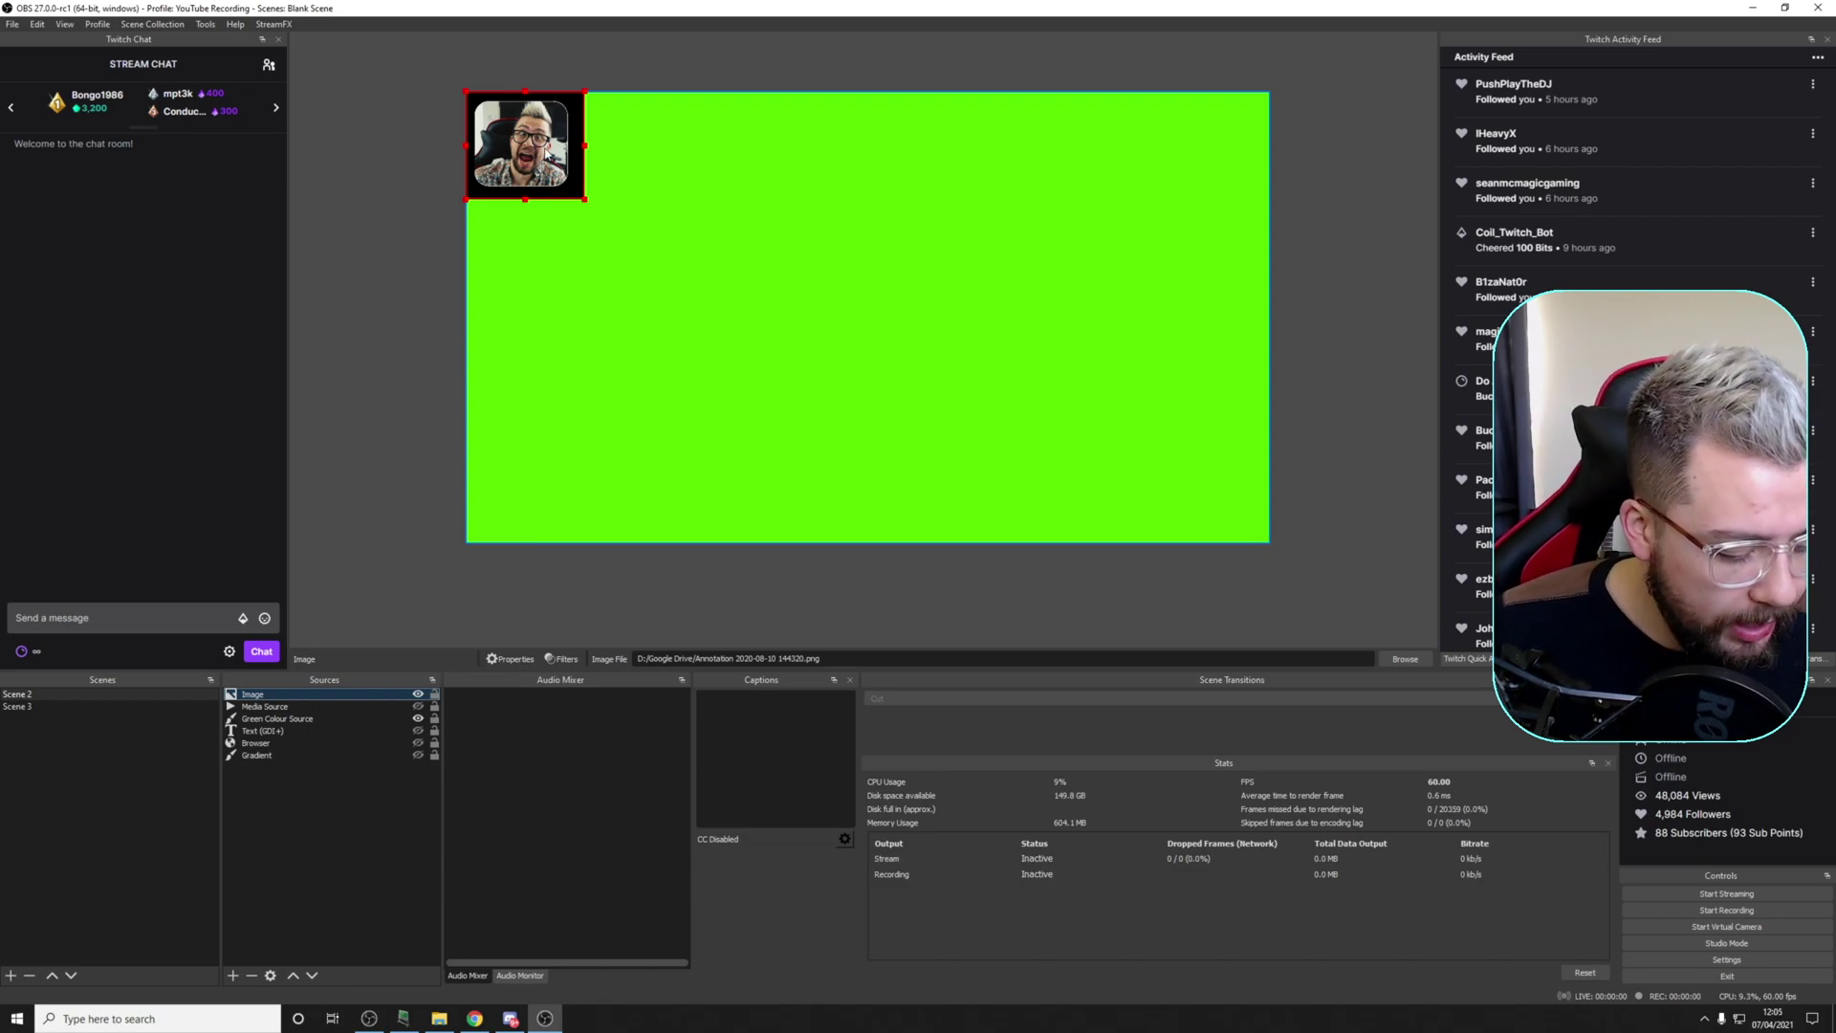
key(ctrl+s)
key(ctrl+f)
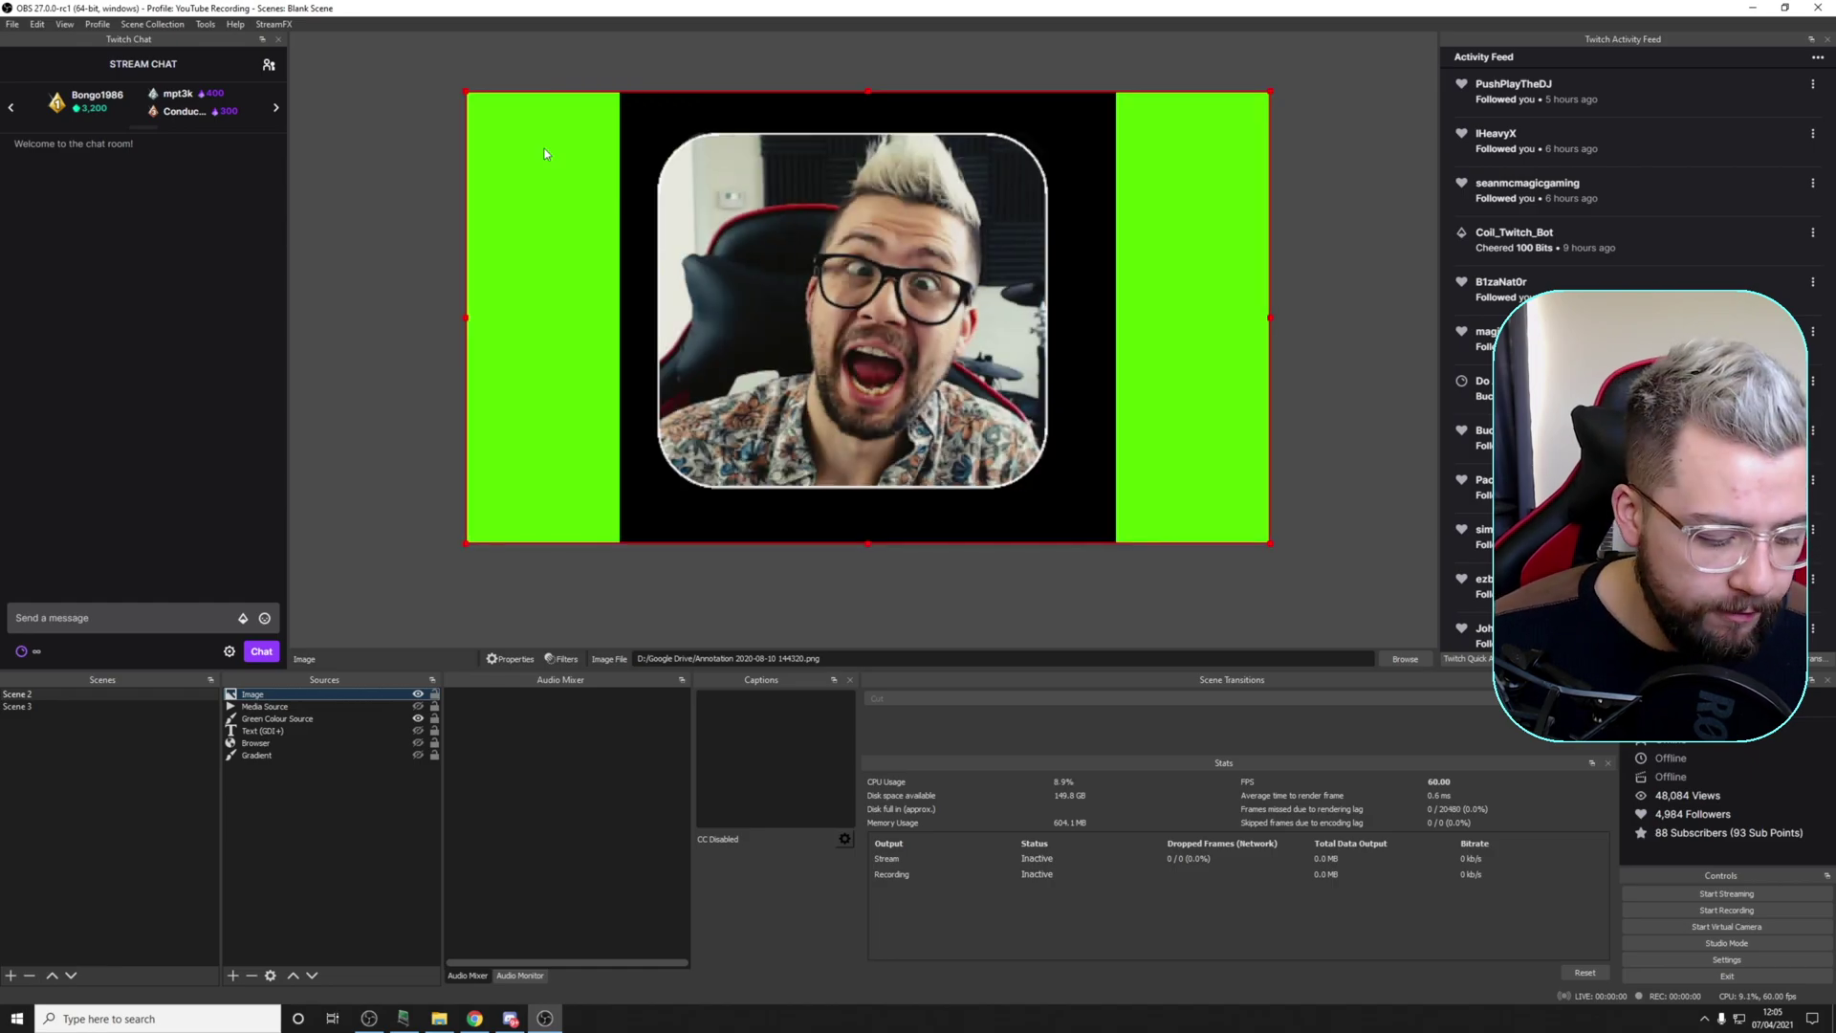
key(ctrl+r)
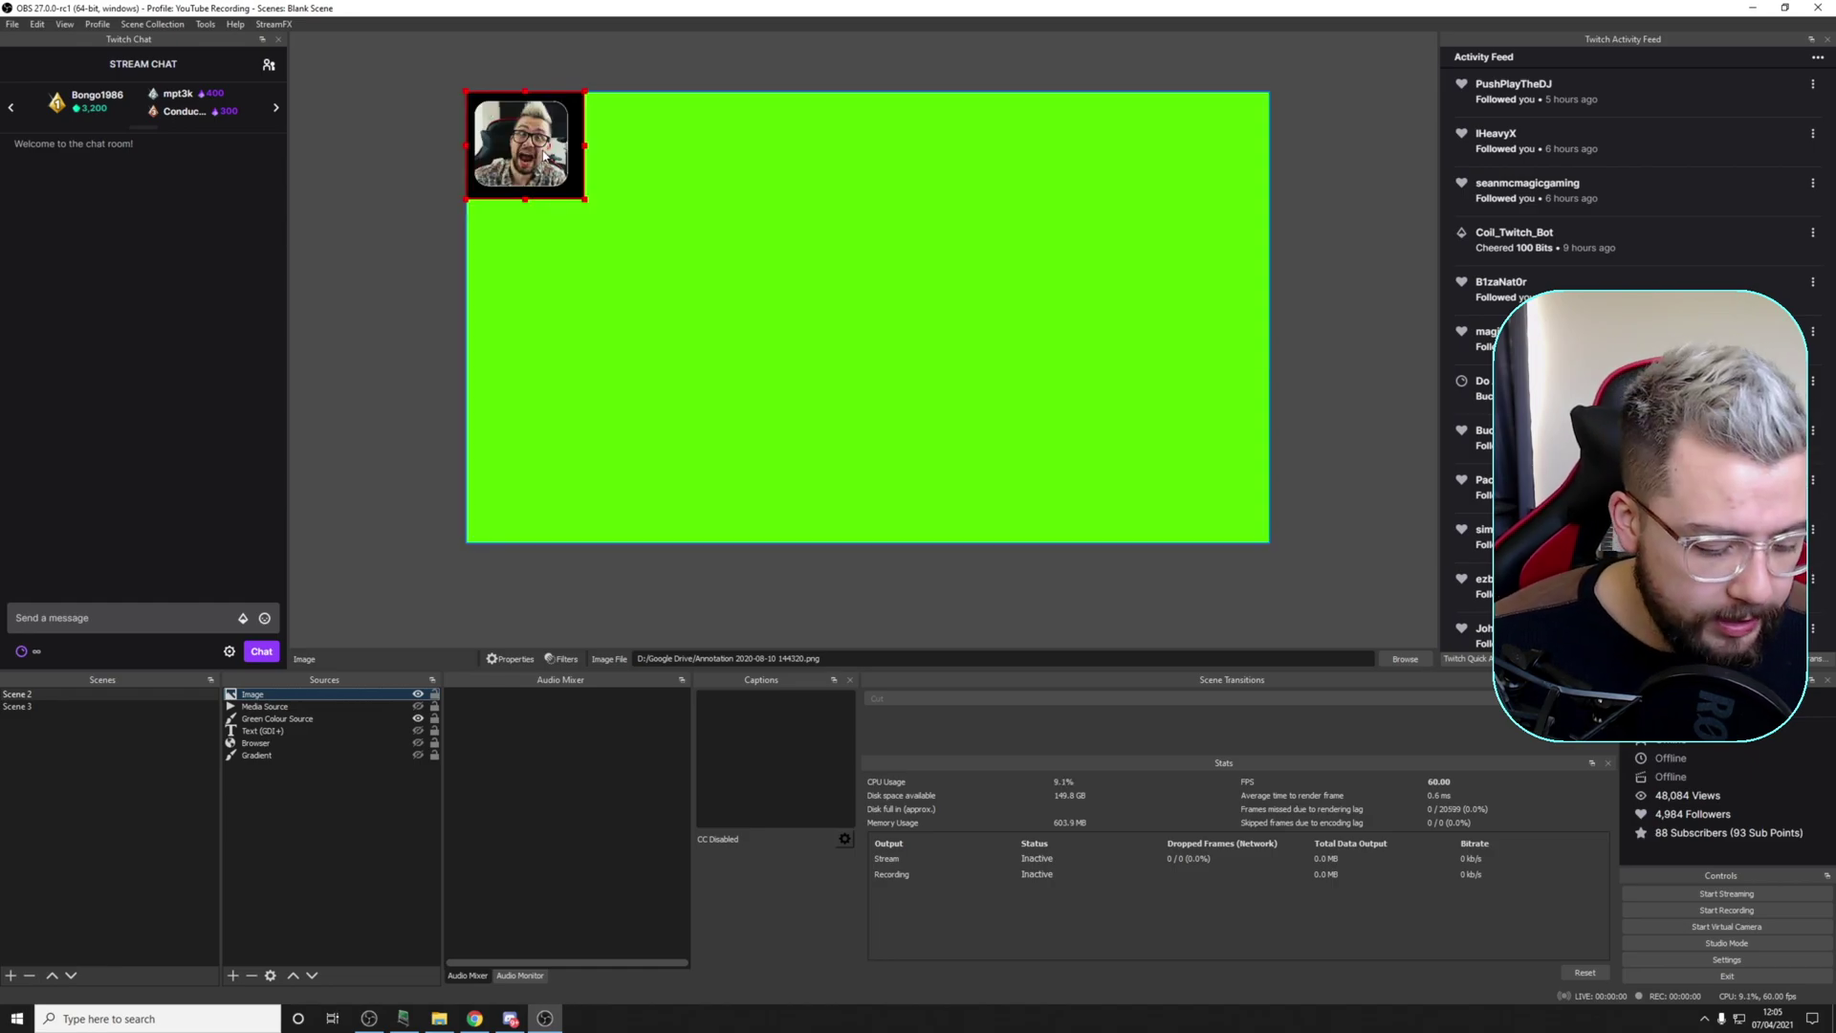
Step: Open and close the transform settings, centre the image with Ctrl+D, and nudge it right
key(ctrl+e)
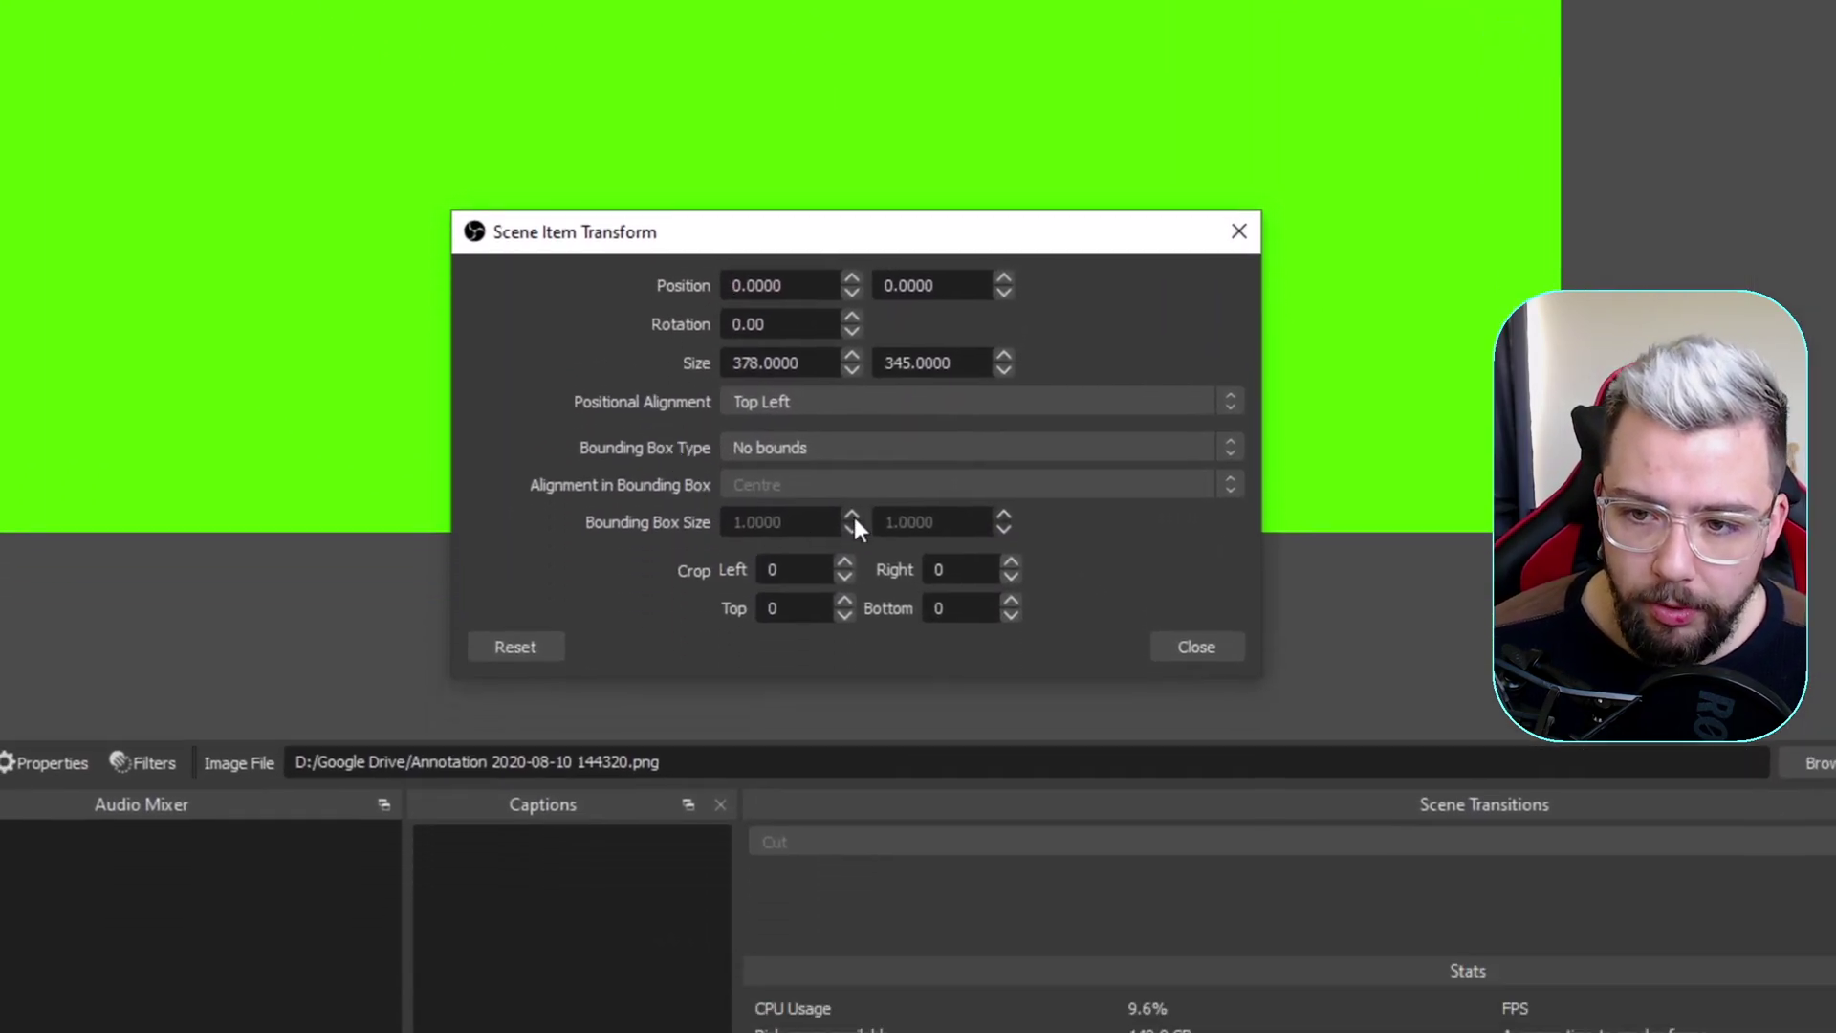
key(Escape)
key(ctrl+d)
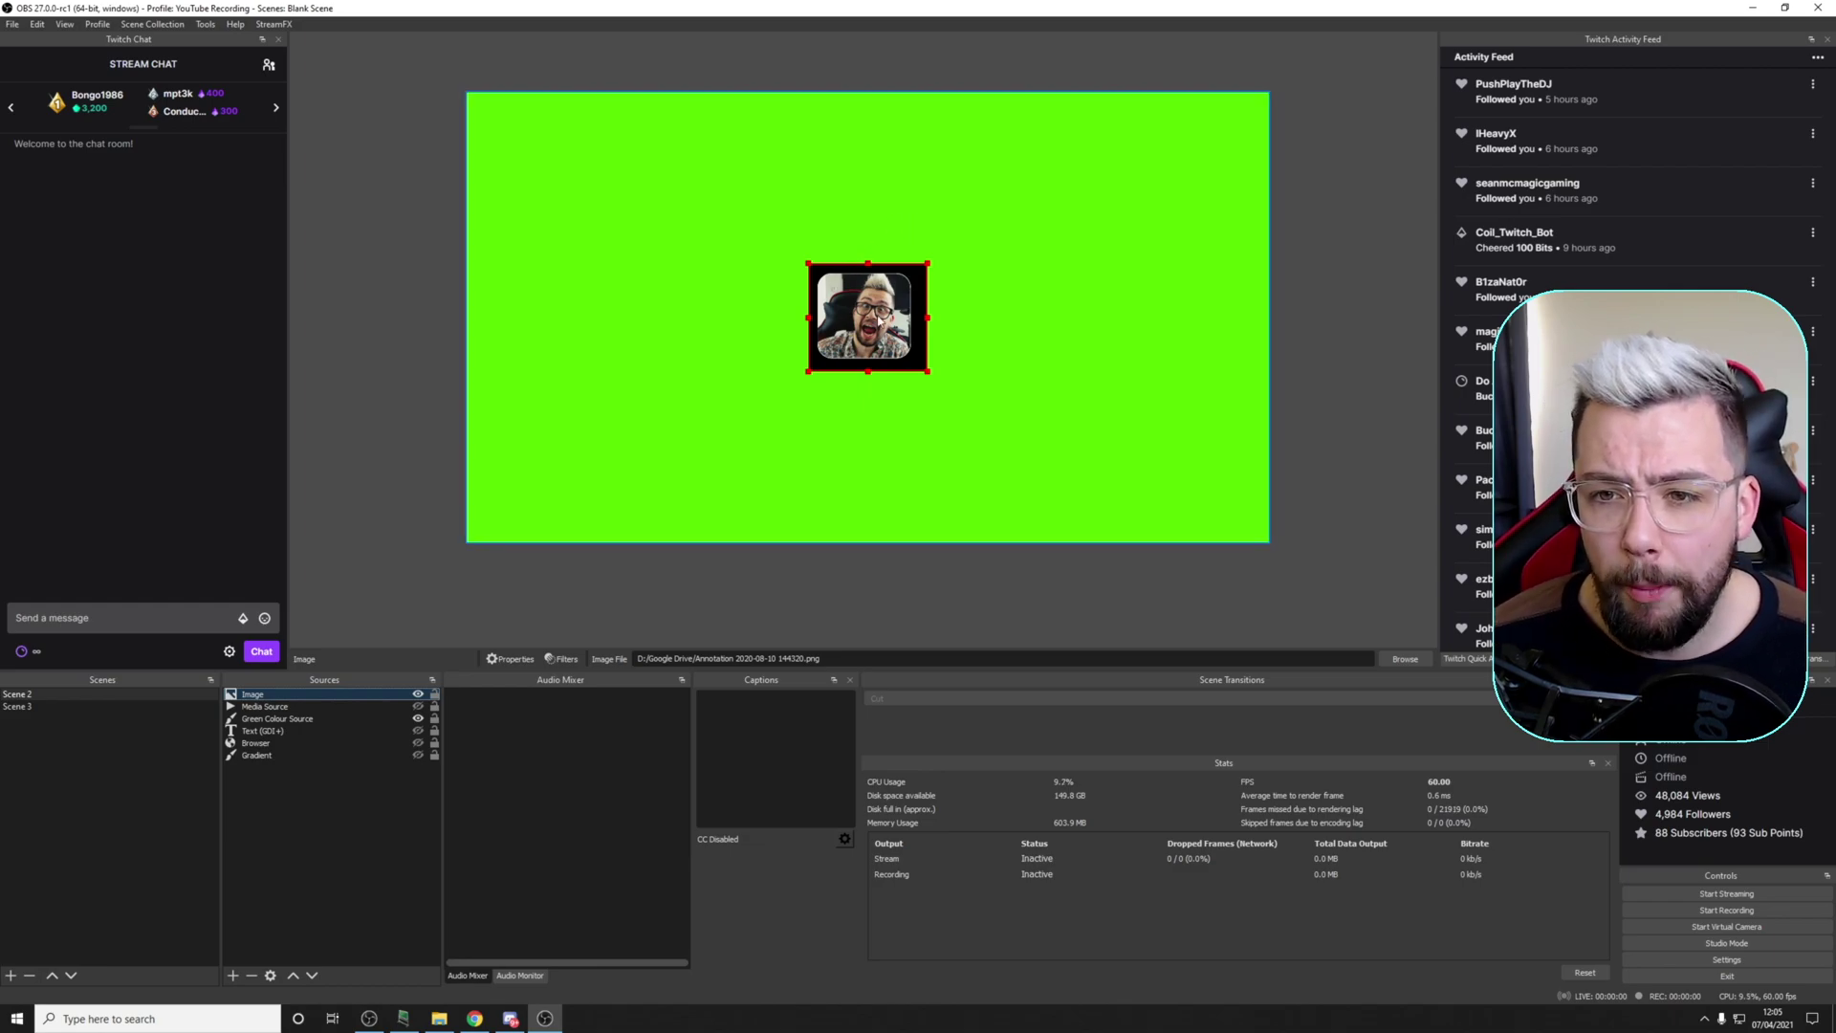
mouse_move(878, 320)
mouse_down()
mouse_move(901, 341)
mouse_move(758, 312)
mouse_move(920, 339)
mouse_move(891, 286)
mouse_move(848, 311)
mouse_move(928, 306)
mouse_move(880, 314)
mouse_move(557, 151)
mouse_move(541, 148)
mouse_move(571, 165)
mouse_move(543, 162)
mouse_move(528, 151)
mouse_move(543, 141)
mouse_move(674, 216)
mouse_move(536, 490)
mouse_move(589, 491)
mouse_move(494, 535)
mouse_move(528, 470)
mouse_move(576, 471)
mouse_move(895, 311)
mouse_move(836, 307)
mouse_move(882, 175)
mouse_move(1036, 284)
mouse_move(579, 500)
mouse_move(536, 493)
mouse_move(808, 244)
mouse_move(856, 311)
mouse_move(925, 153)
mouse_move(502, 69)
mouse_move(604, 62)
mouse_move(622, 330)
mouse_move(902, 320)
mouse_up()
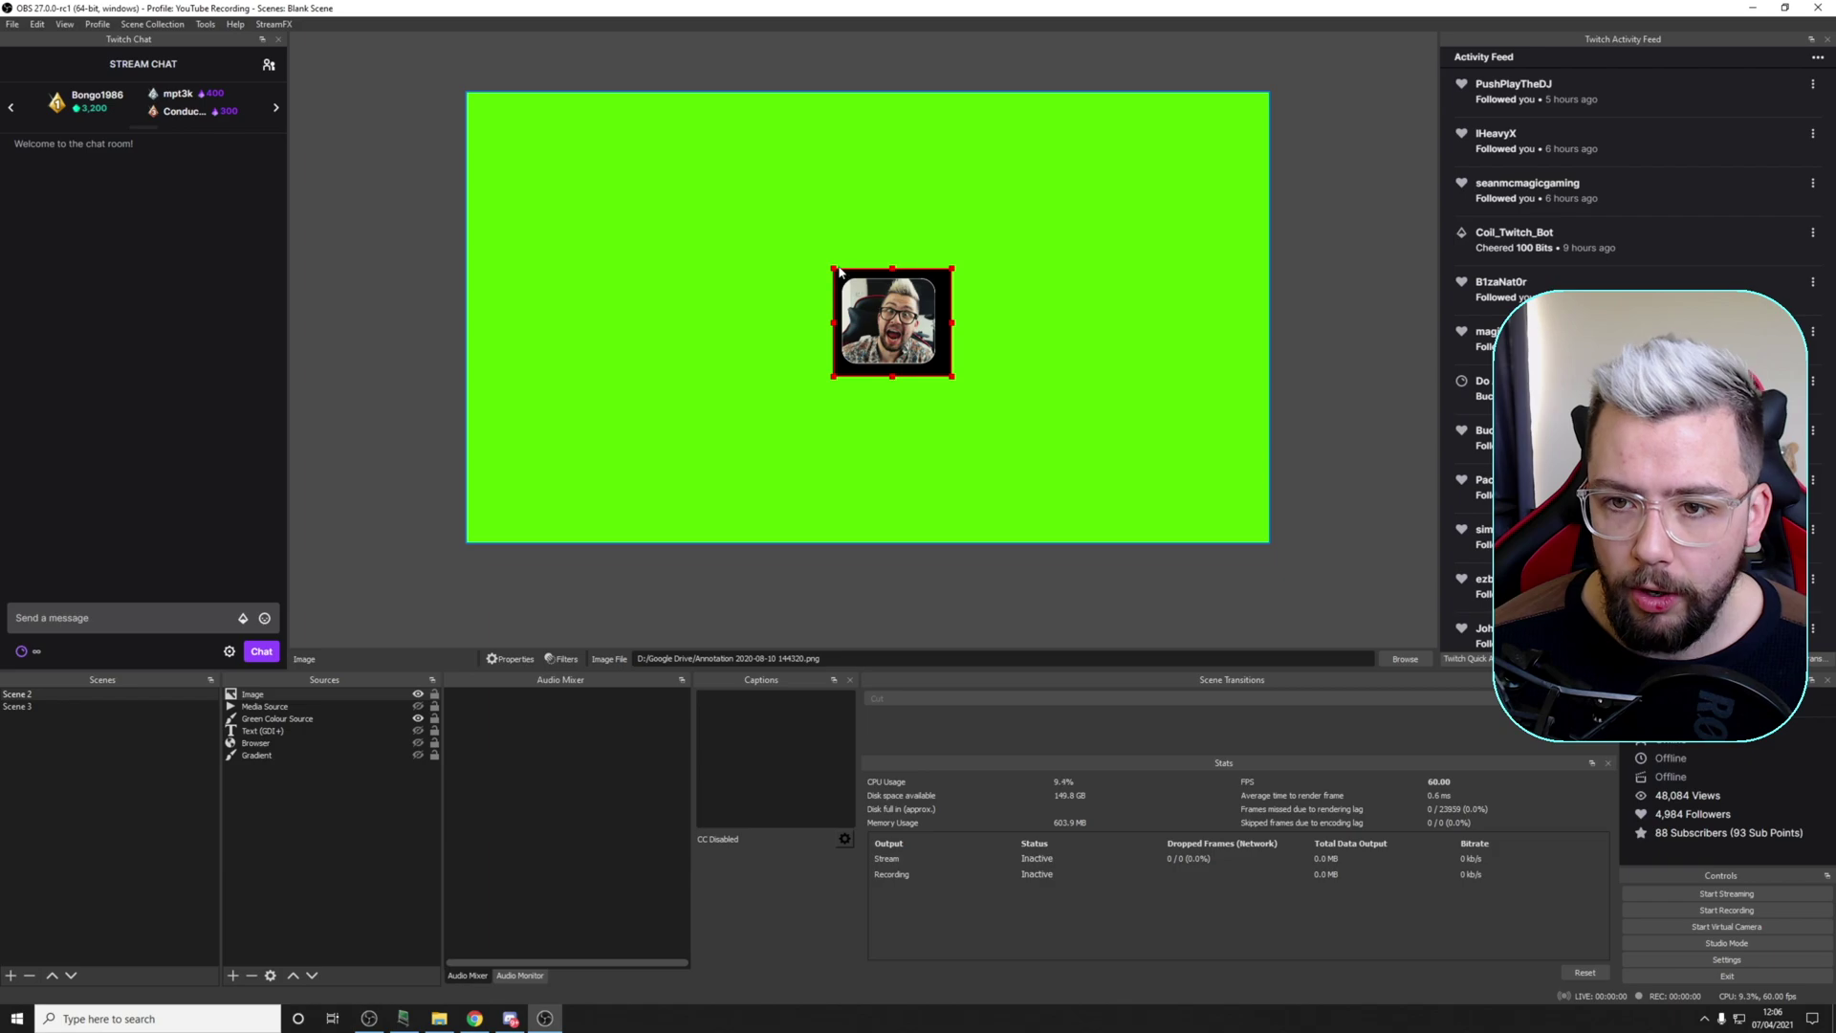
Step: Crop the image from the top with the green background hidden, then uncrop to show the whole face
drag(832, 268, 779, 246)
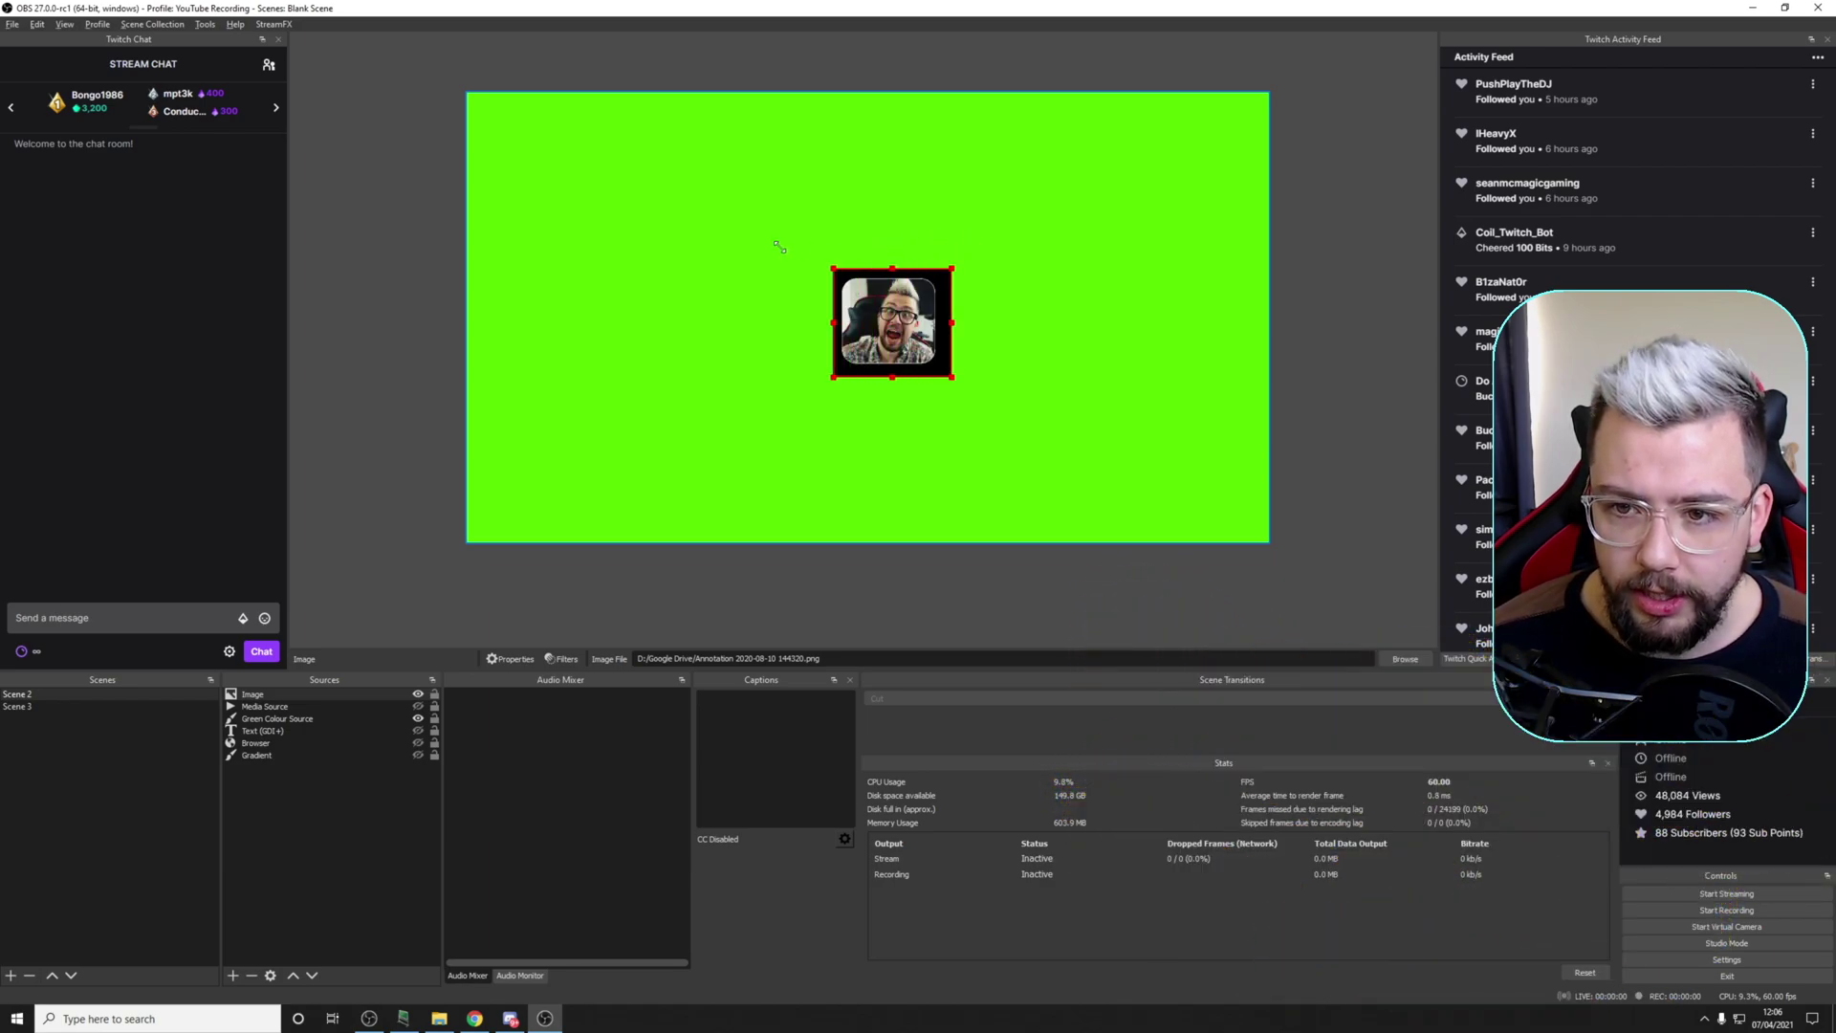
drag(891, 270, 889, 334)
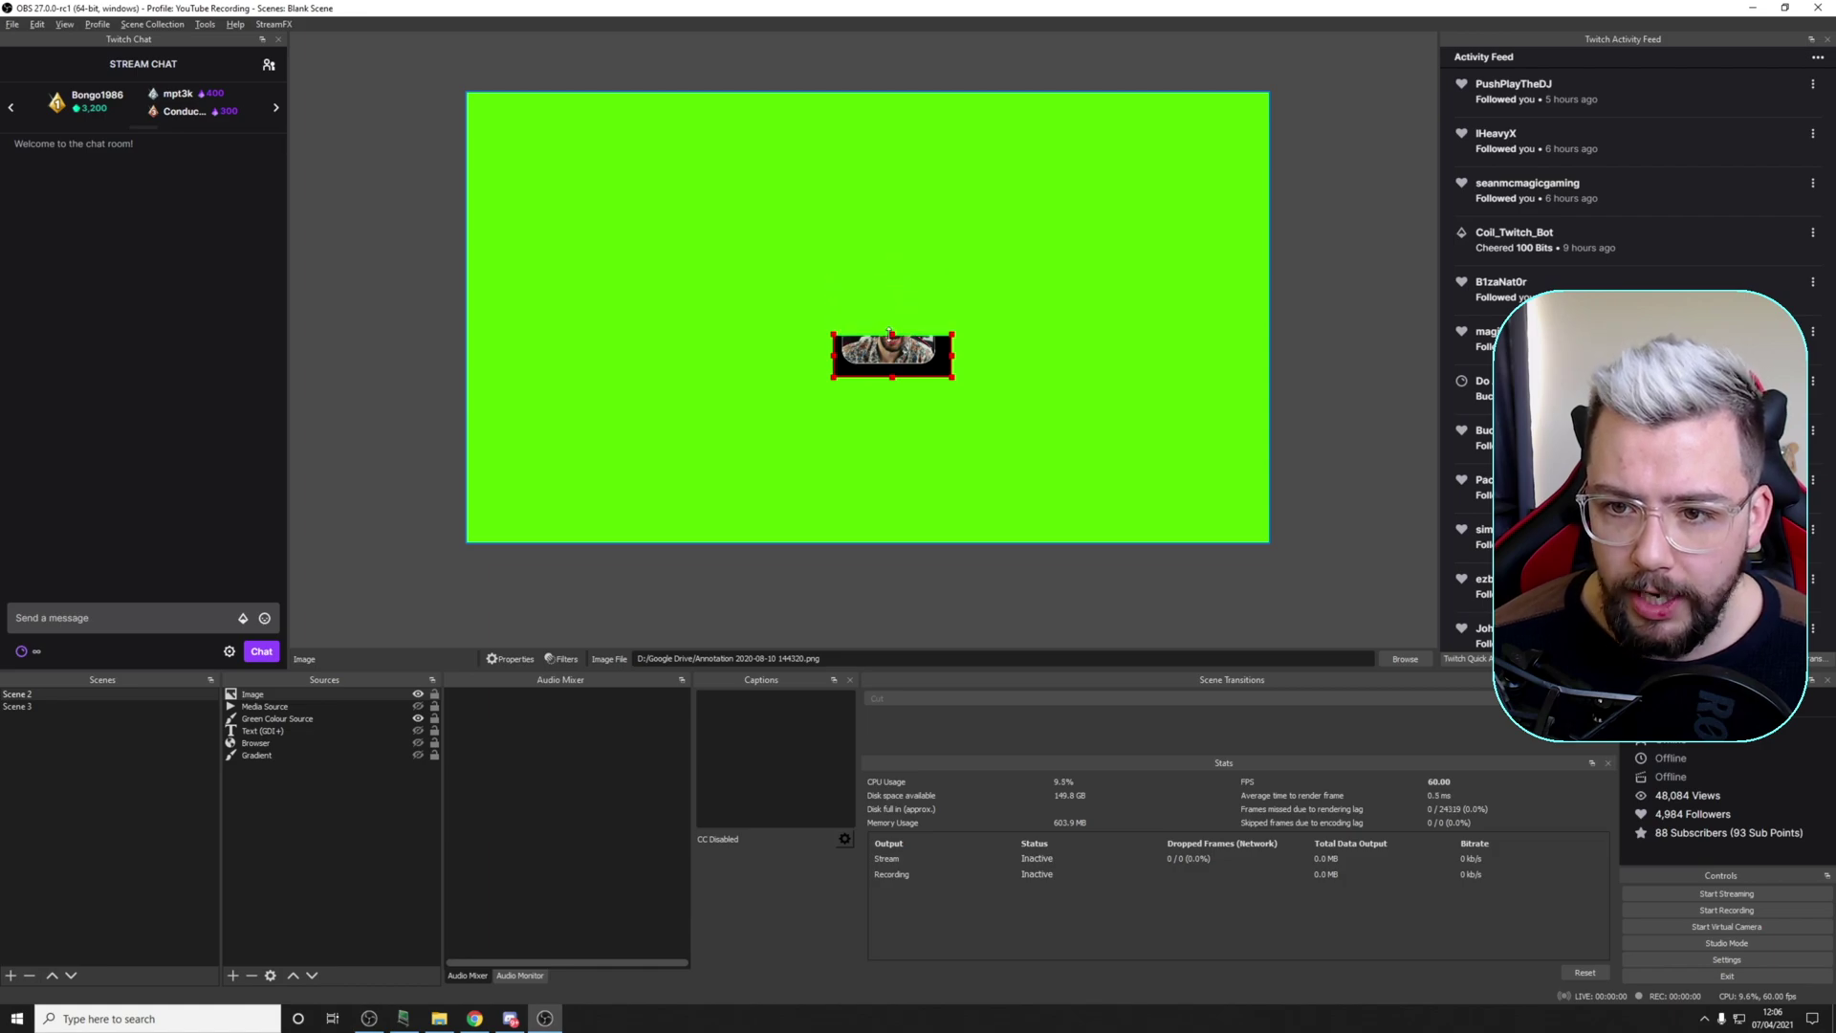
click(418, 718)
drag(891, 329, 882, 268)
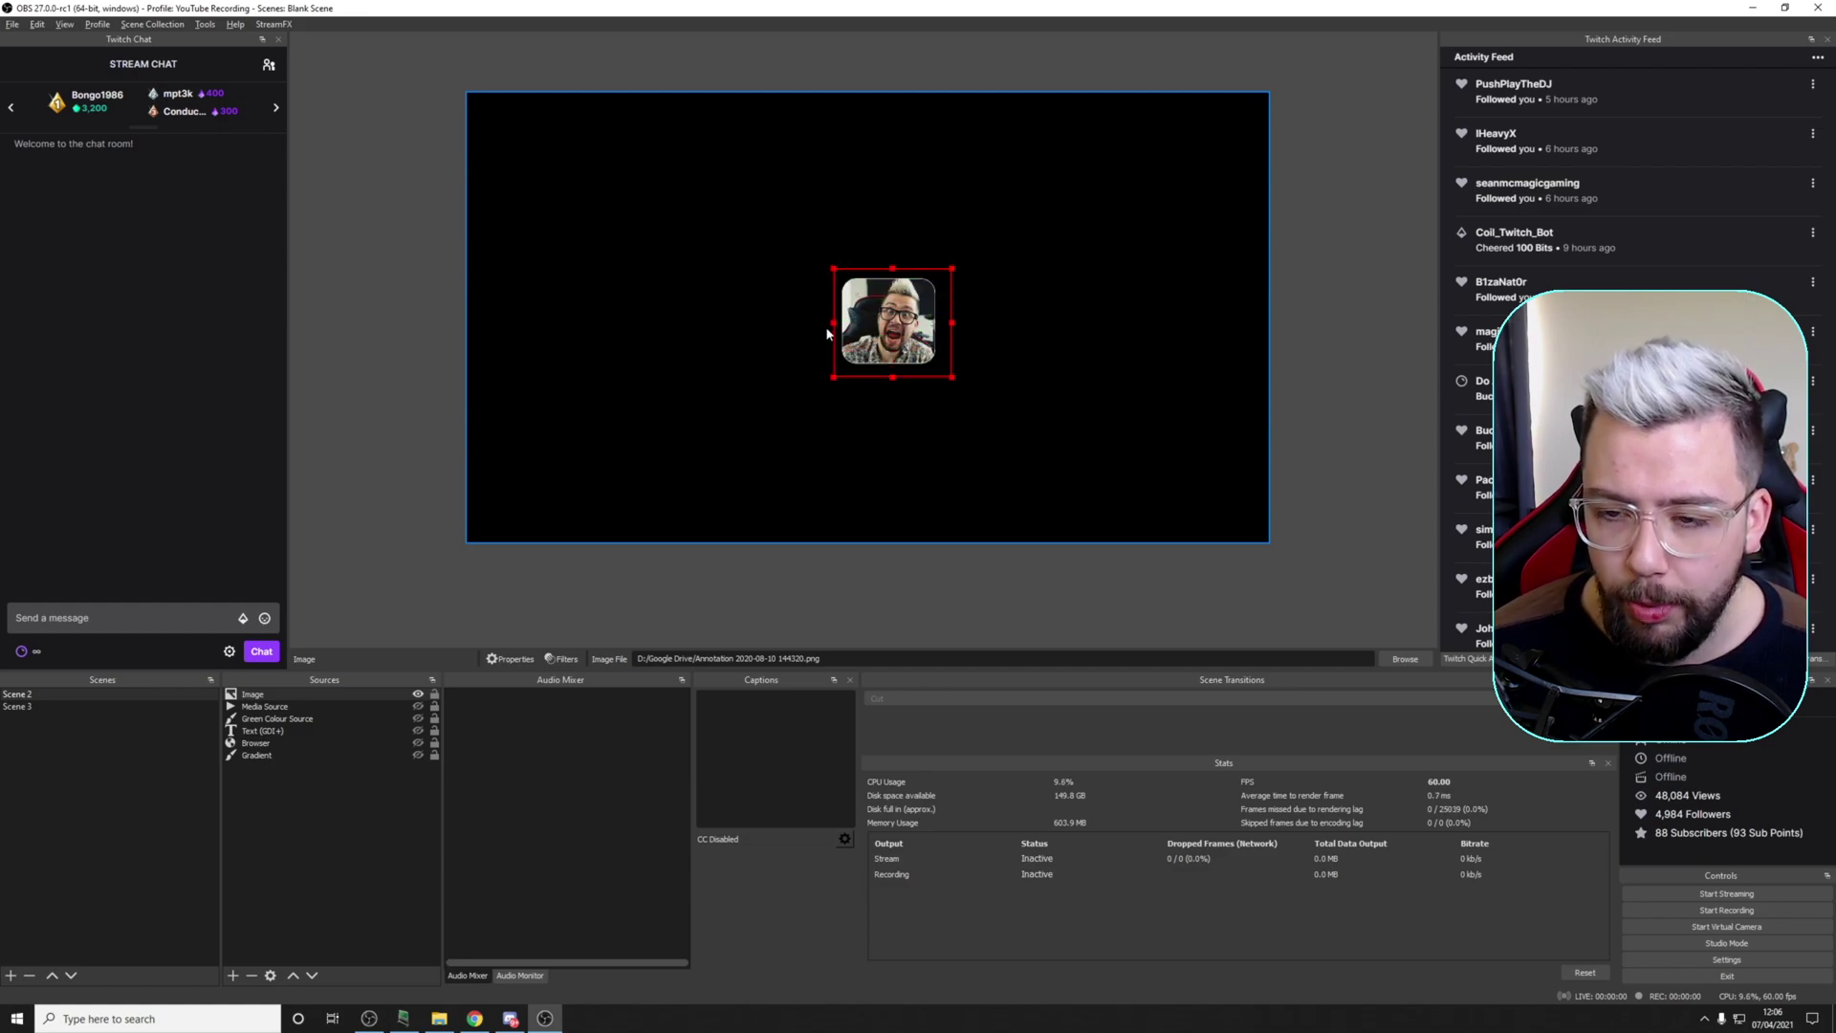
click(417, 719)
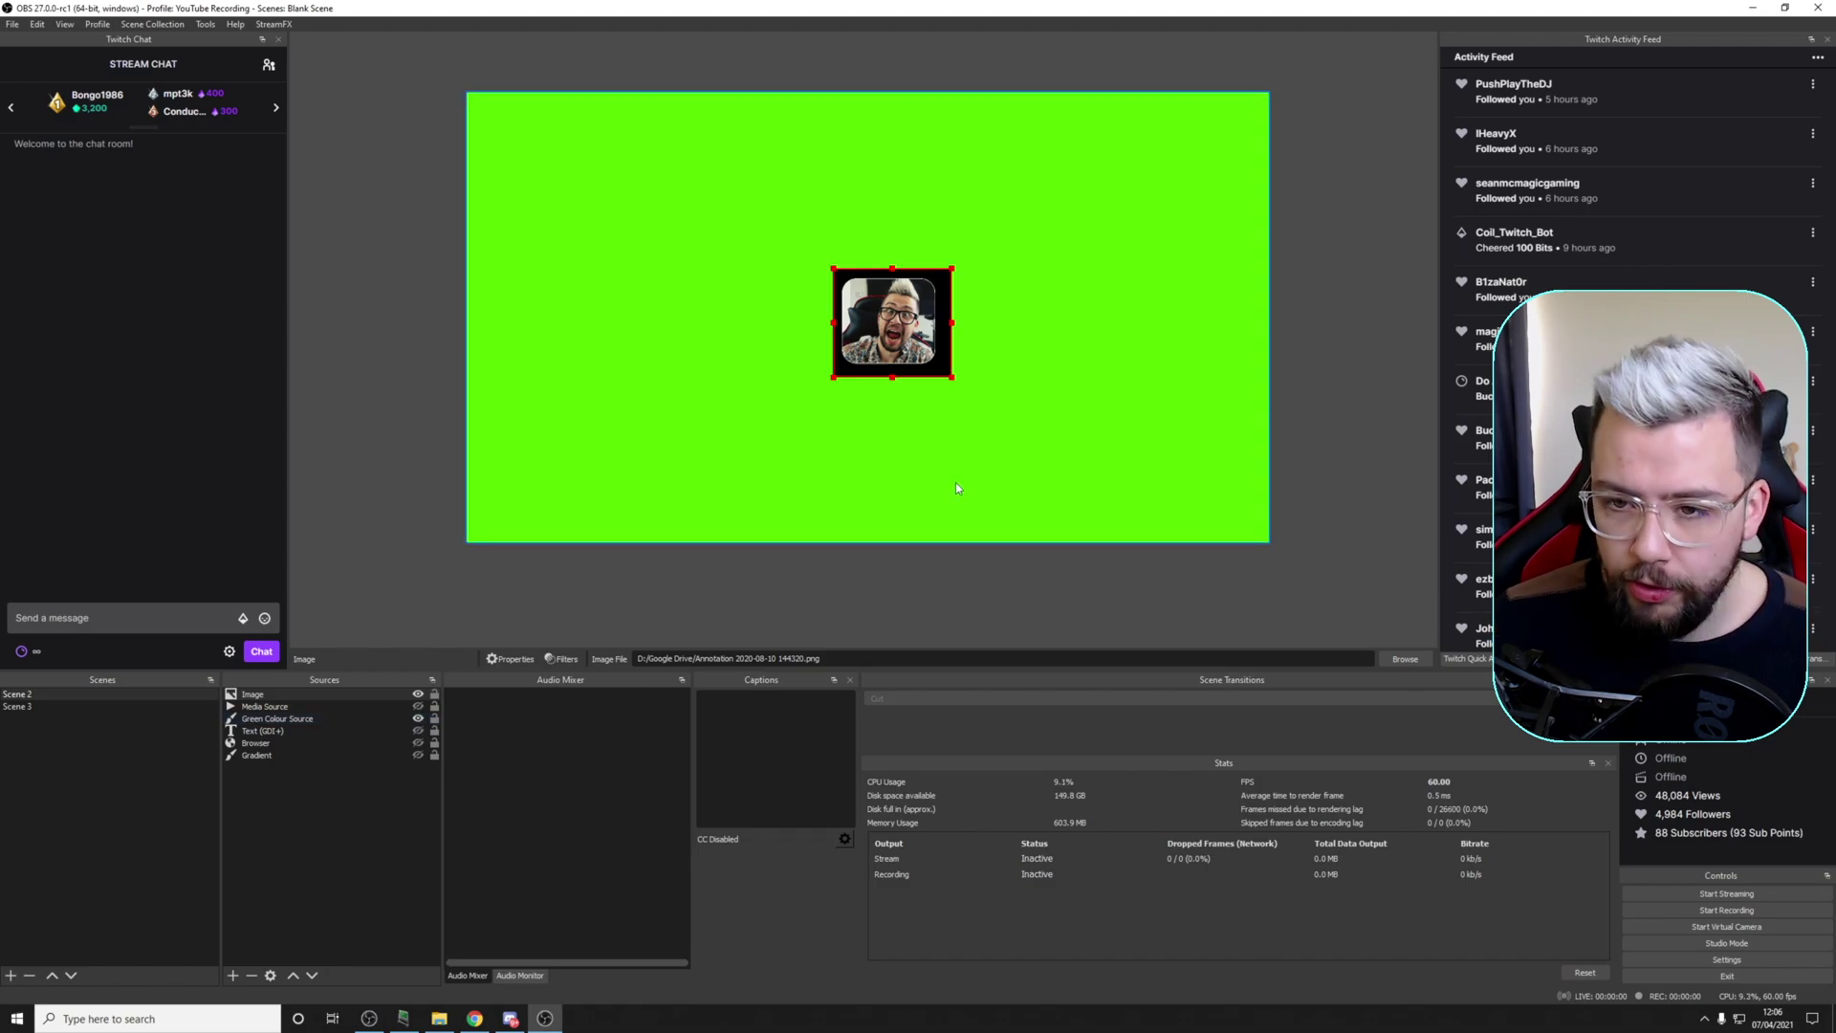
Step: Select the face image and nudge it up, left and right with the arrow keys
click(306, 695)
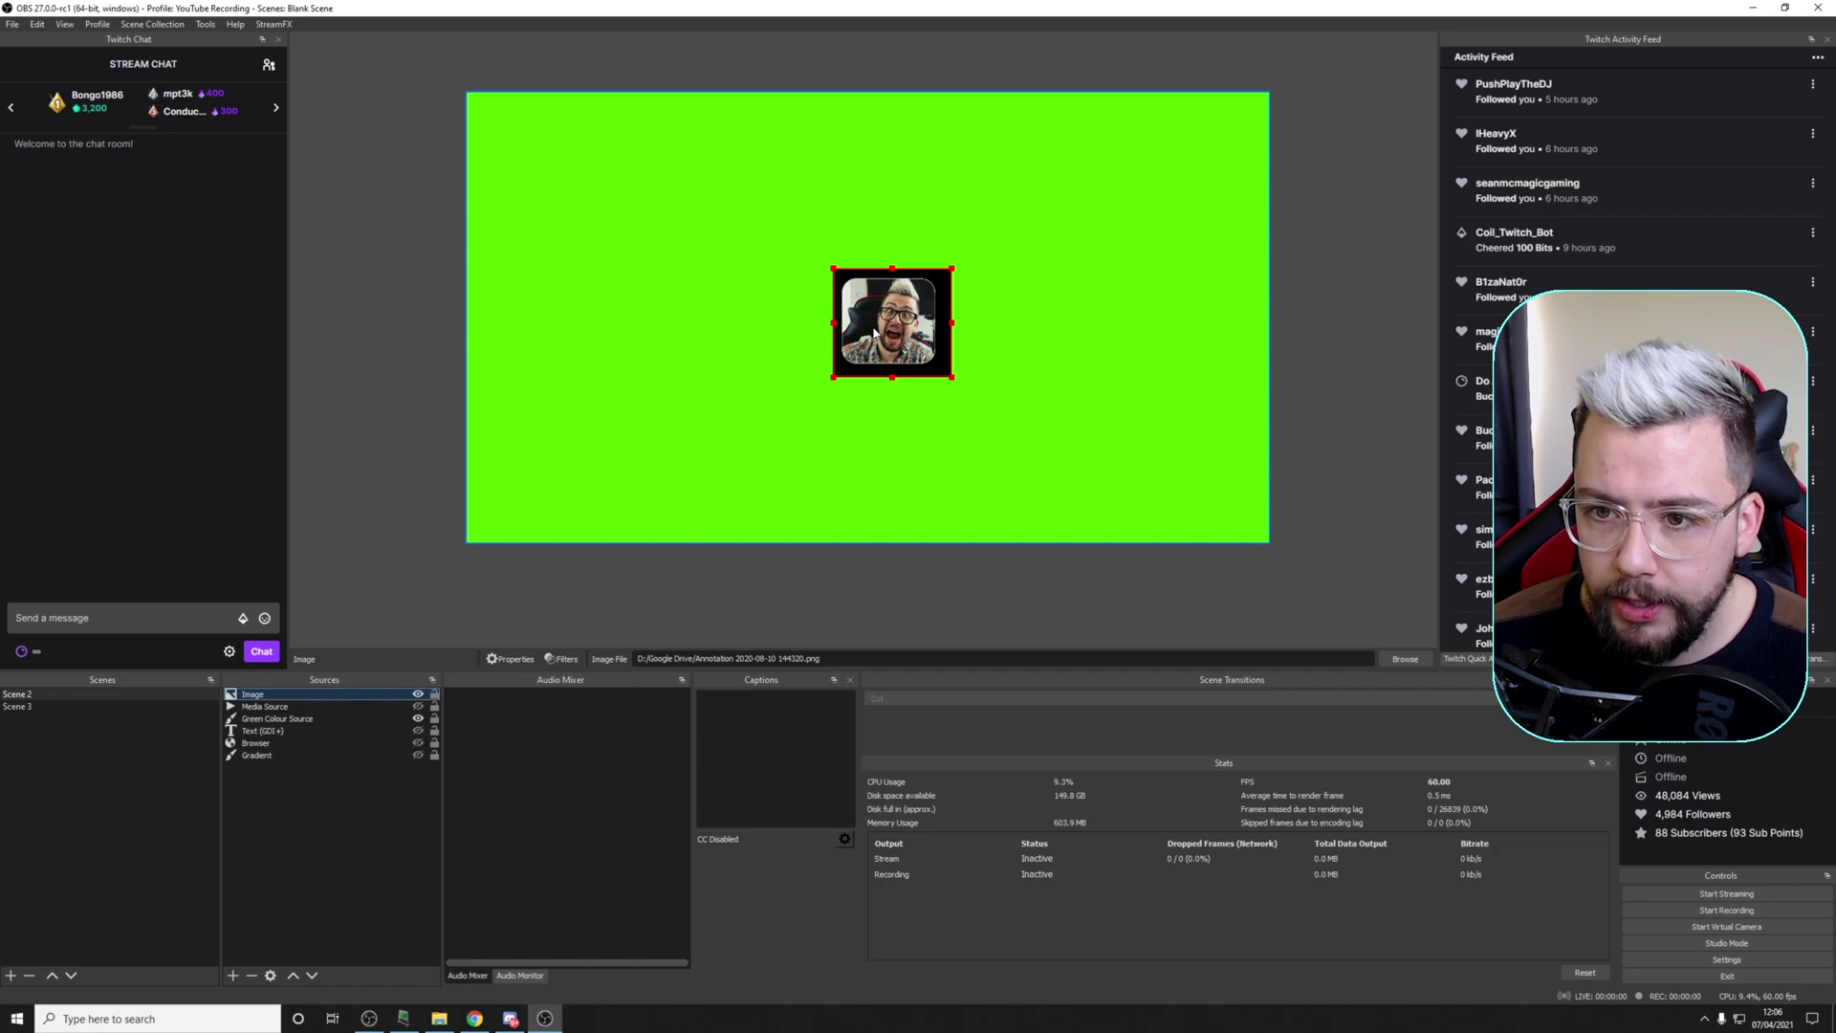
key(Down)
key(Down)
key(Down)
key(Down)
key(Down)
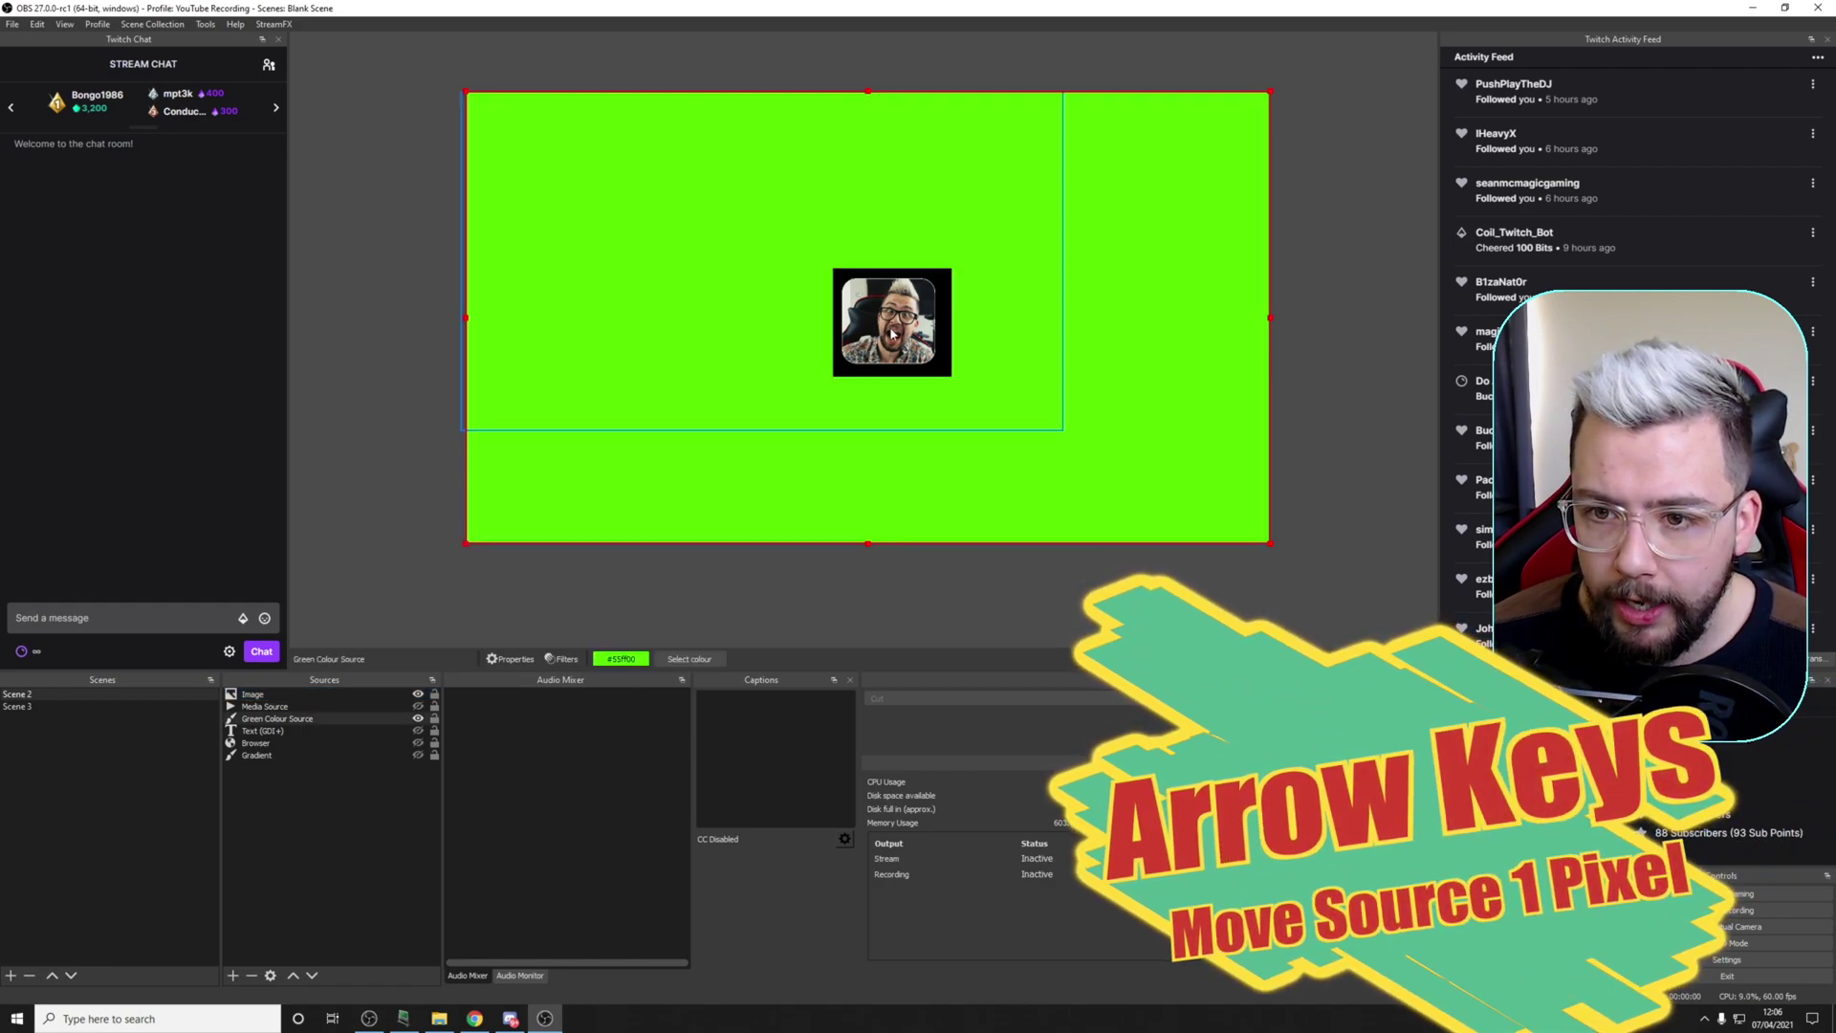
click(916, 350)
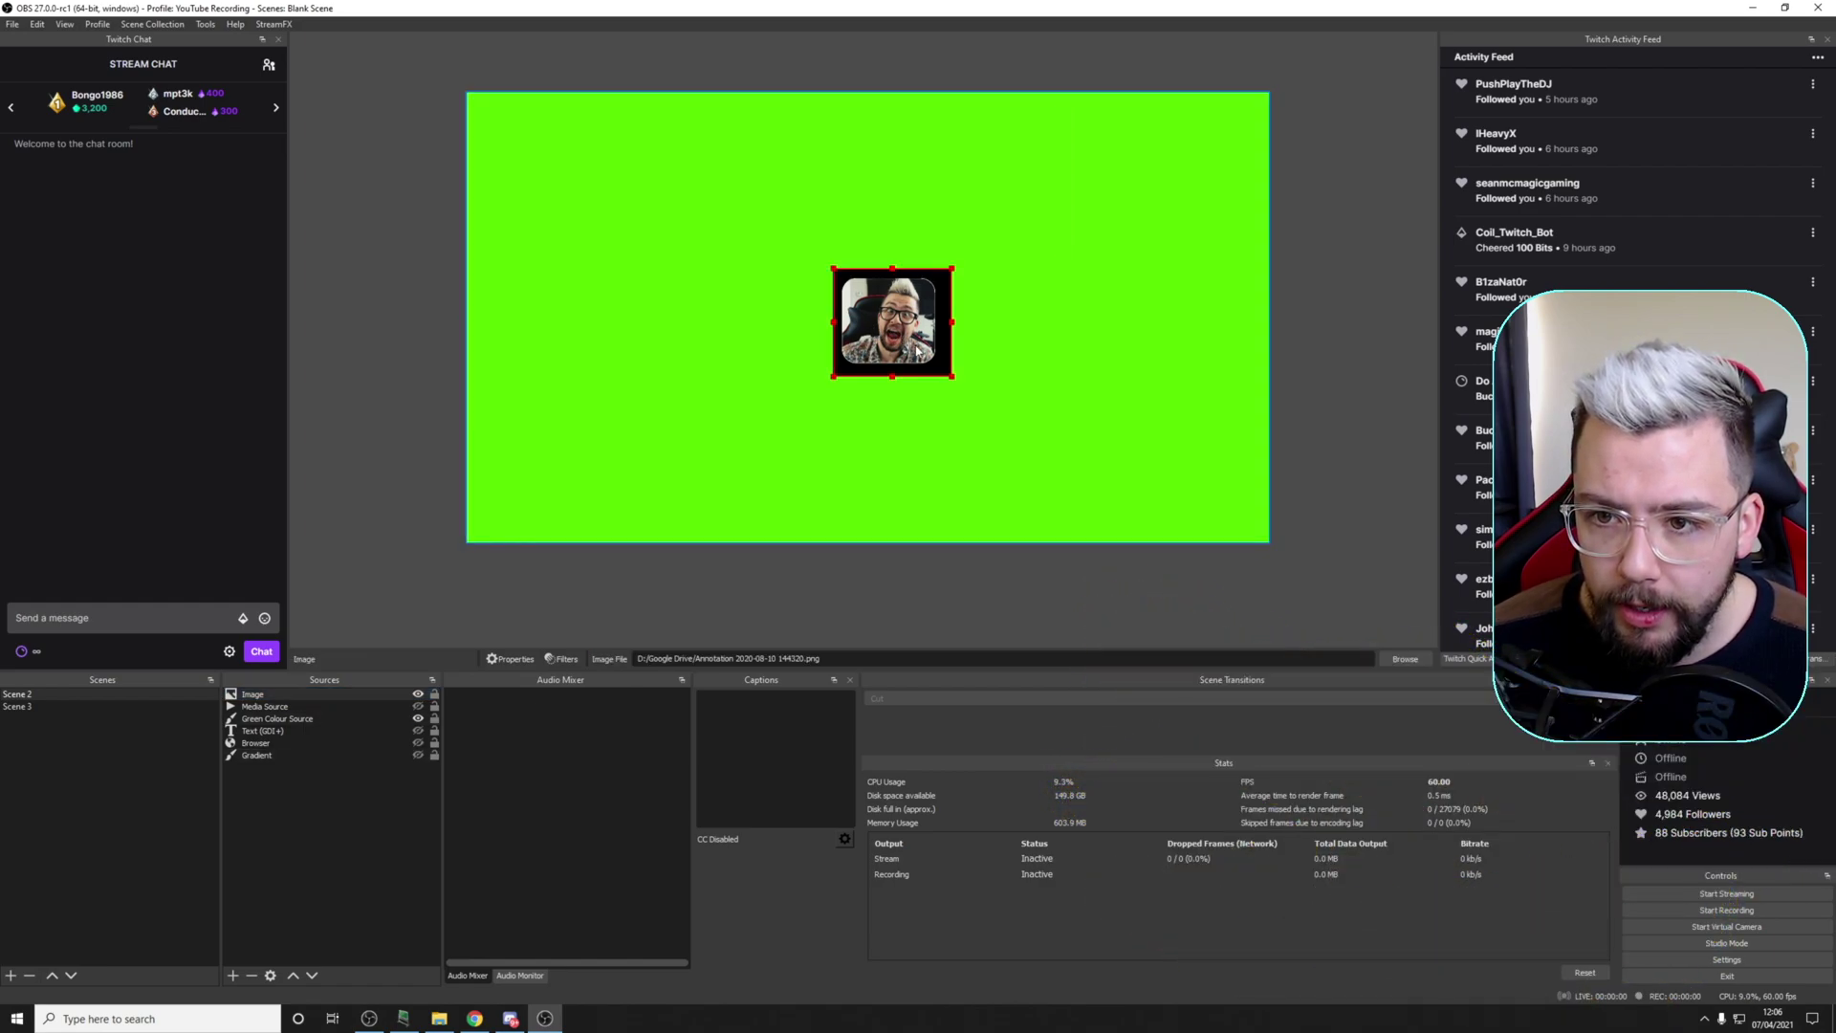
key(Up)
key(Up)
key(Up)
key(Up)
key(Up)
key(Up)
key(Up)
key(Up)
key(Left)
key(Left)
key(Left)
key(Left)
key(Left)
key(Left)
key(Left)
key(Left)
key(Left)
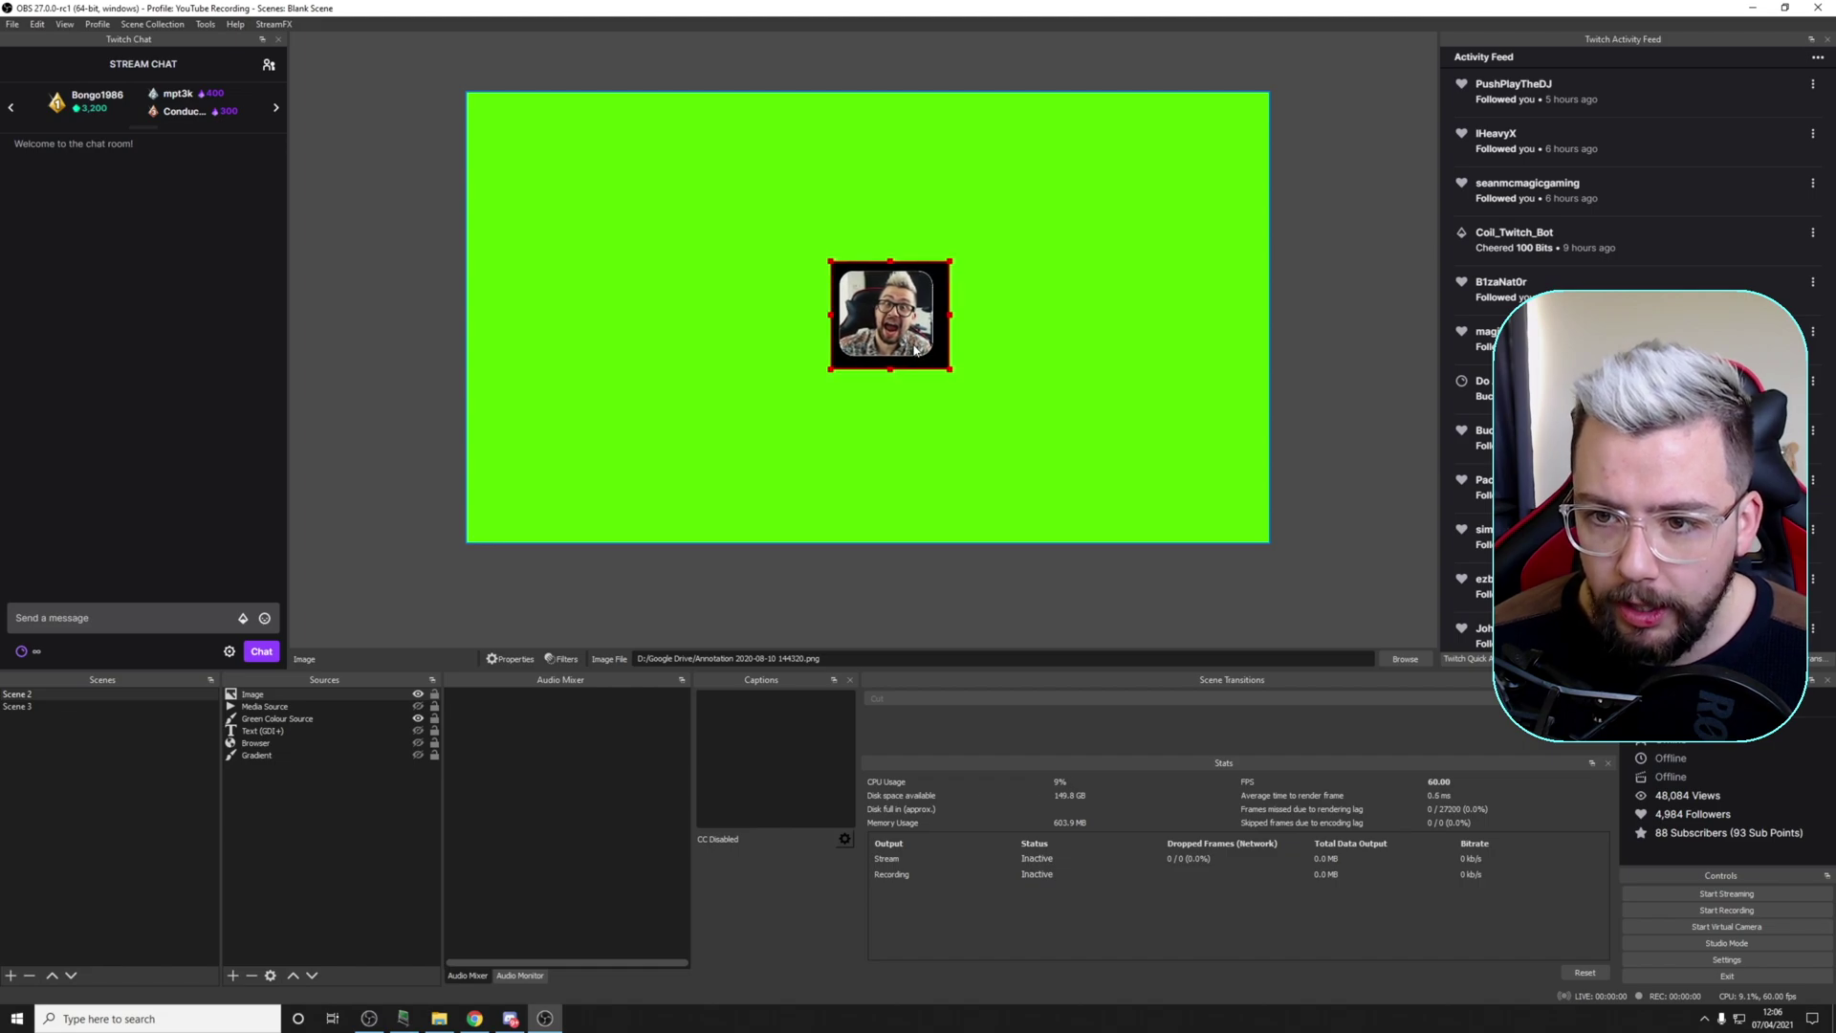
key(Left)
key(Left)
key(Left)
key(Left)
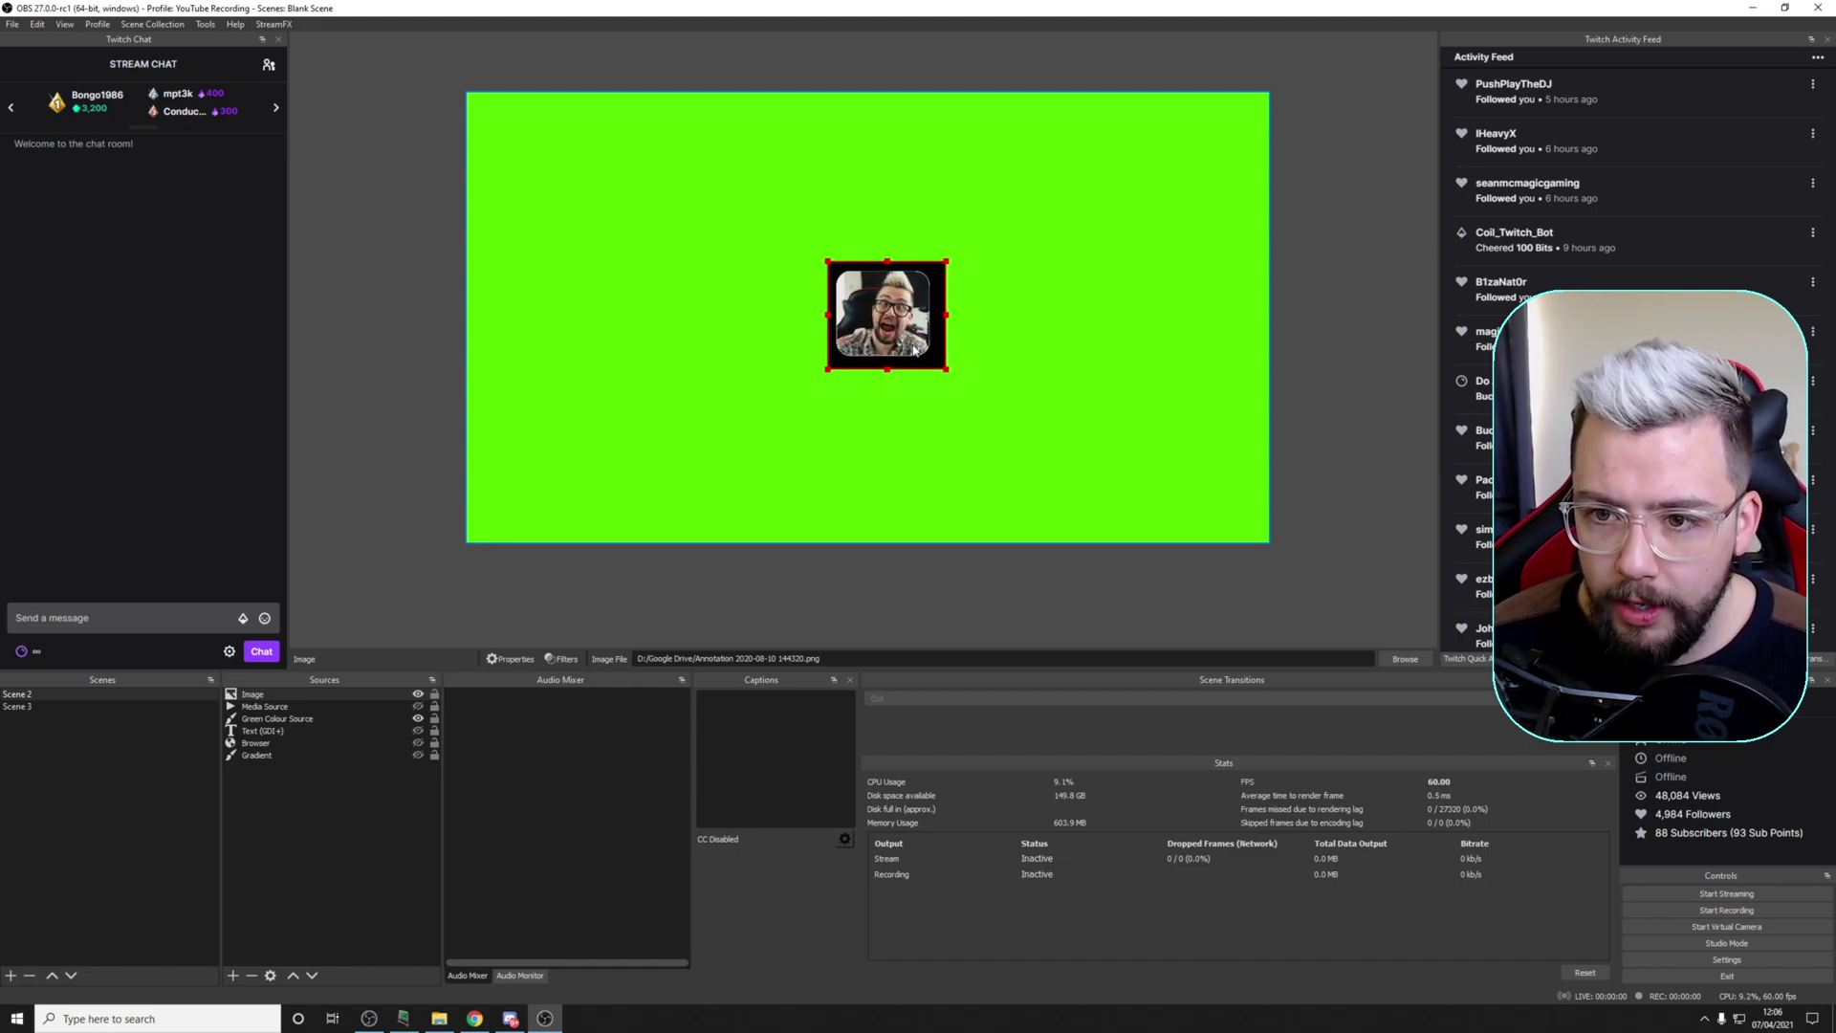
key(Right)
key(Right)
key(Right)
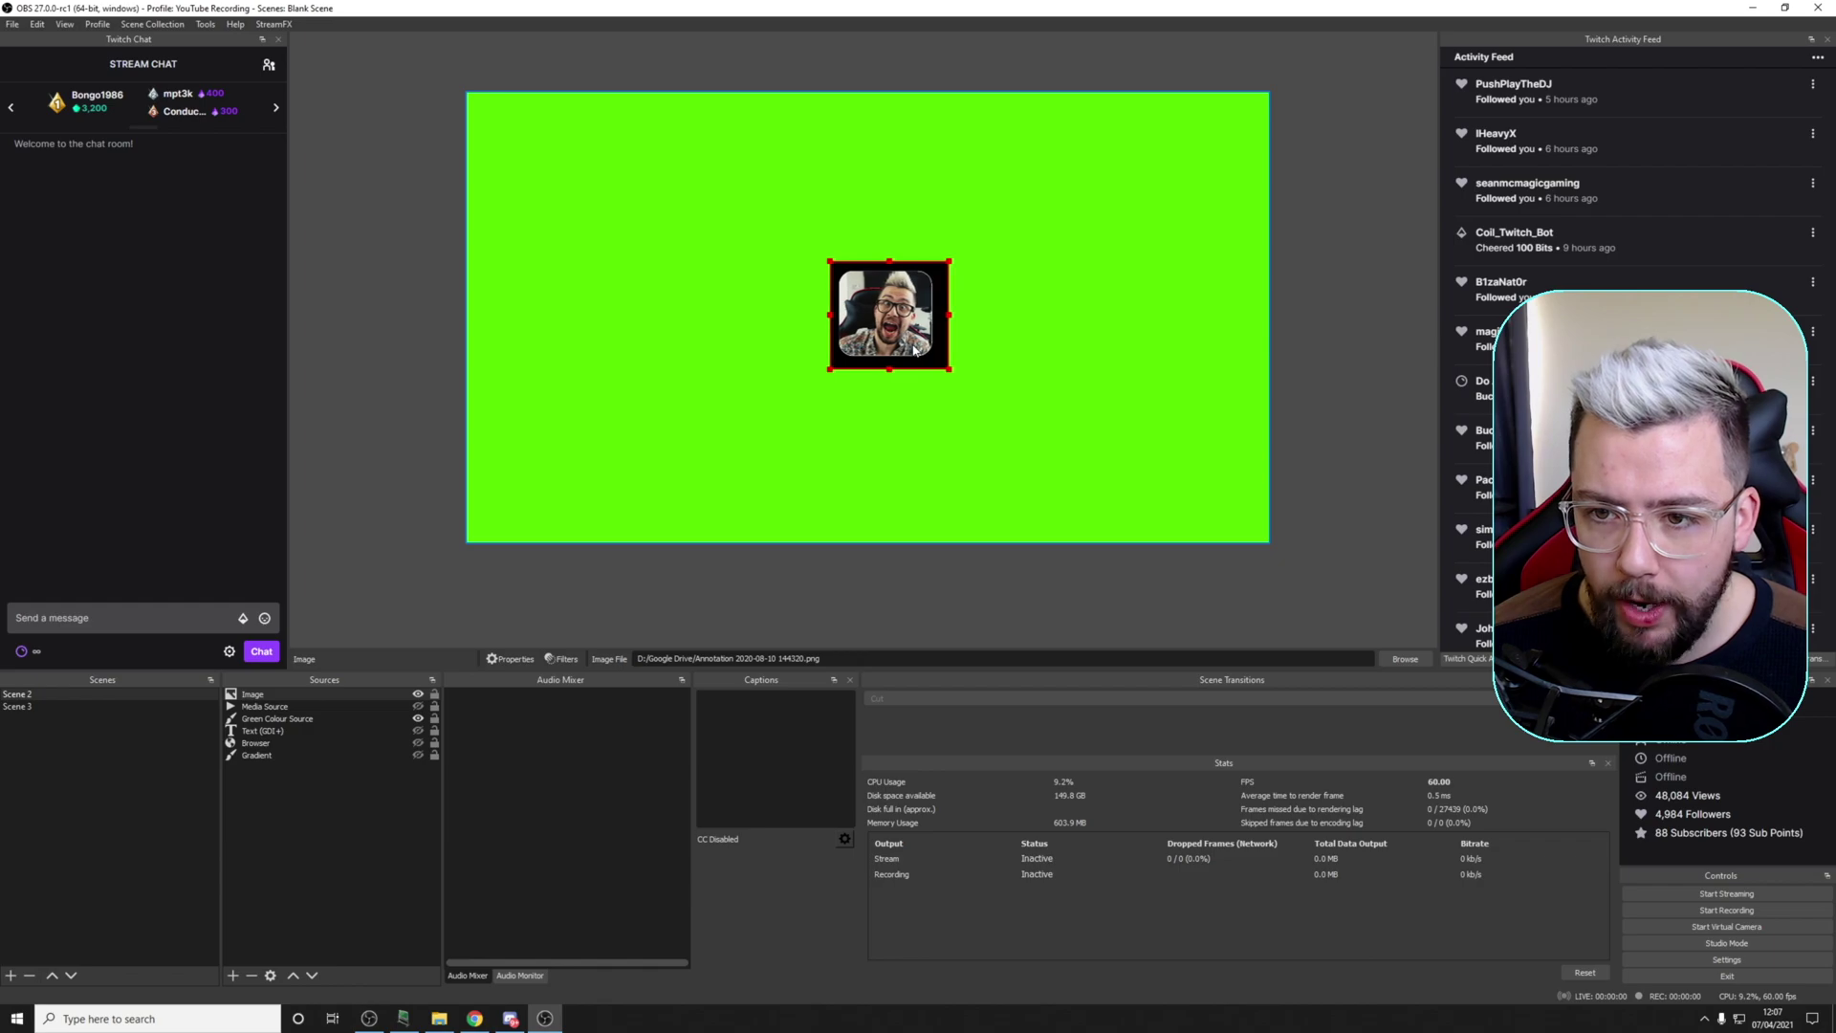
Step: Fine-tune the image position, nudging it a few pixels left and up near centre
key(Right)
key(Right)
key(Right)
key(Right)
key(Right)
key(Right)
key(Right)
key(Right)
key(Right)
key(Right)
key(Right)
key(Right)
key(Right)
key(Right)
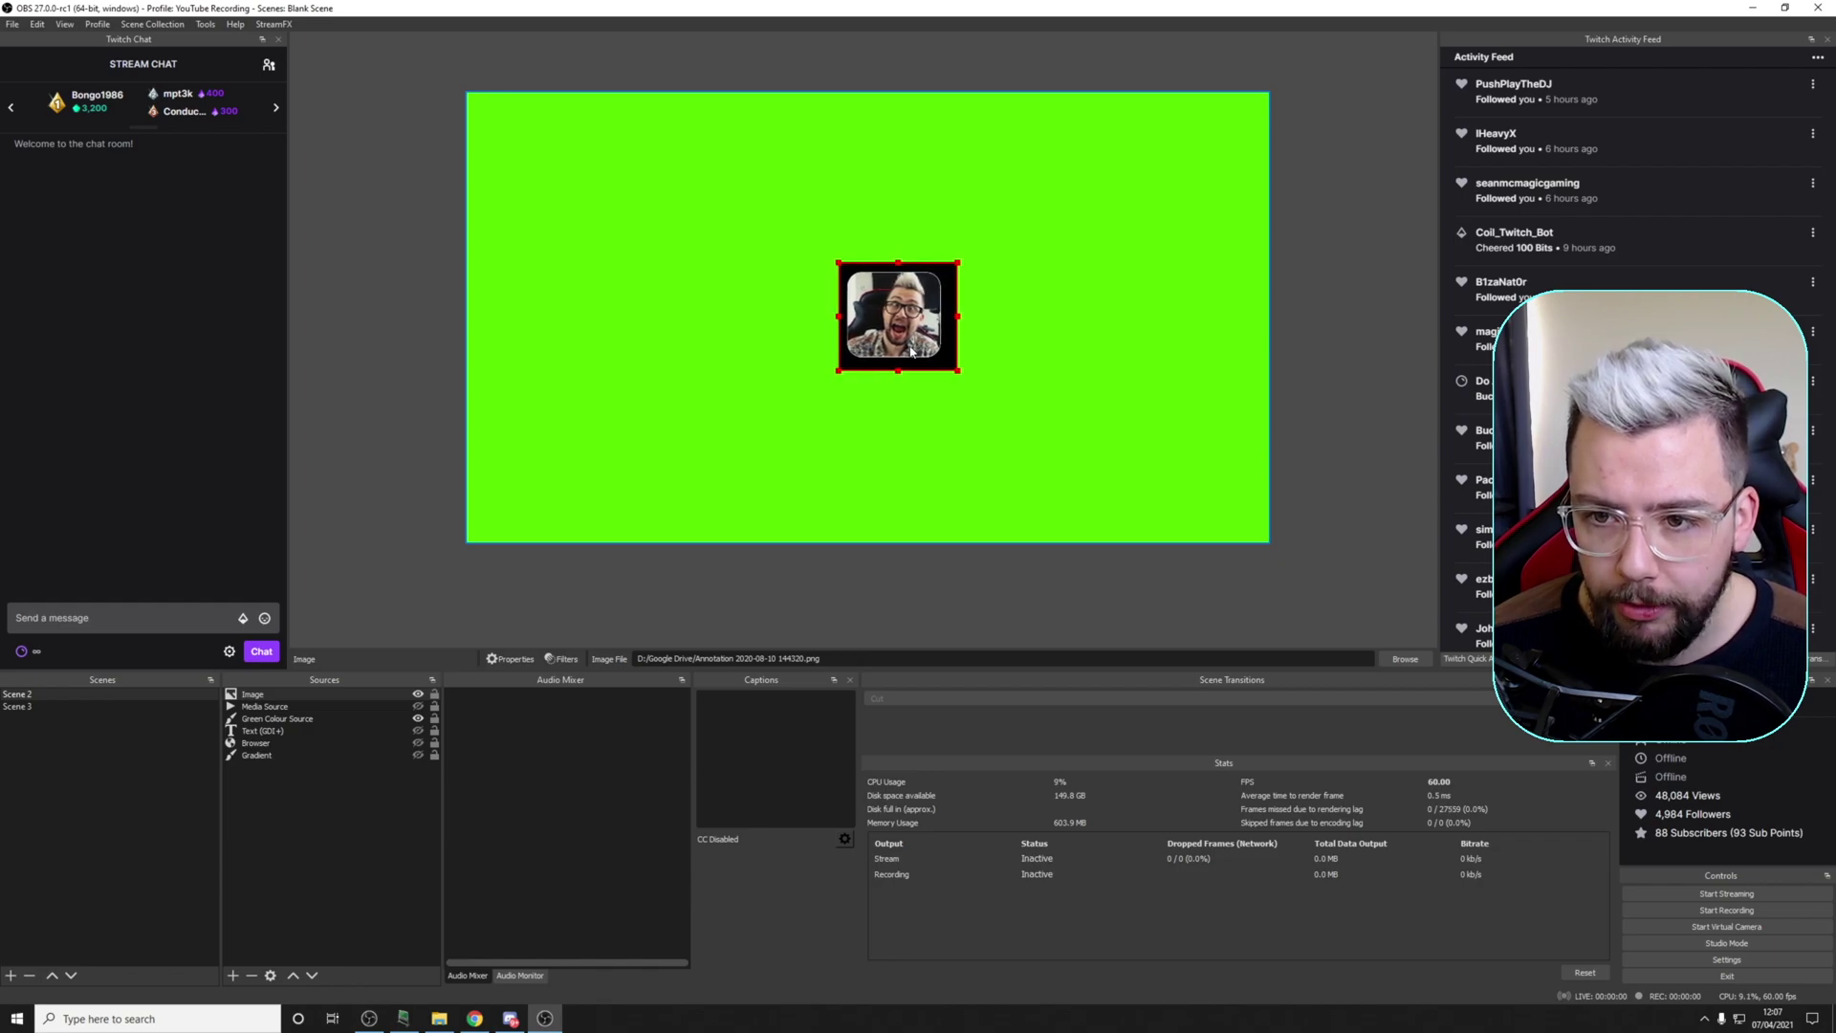
key(Left)
key(Left)
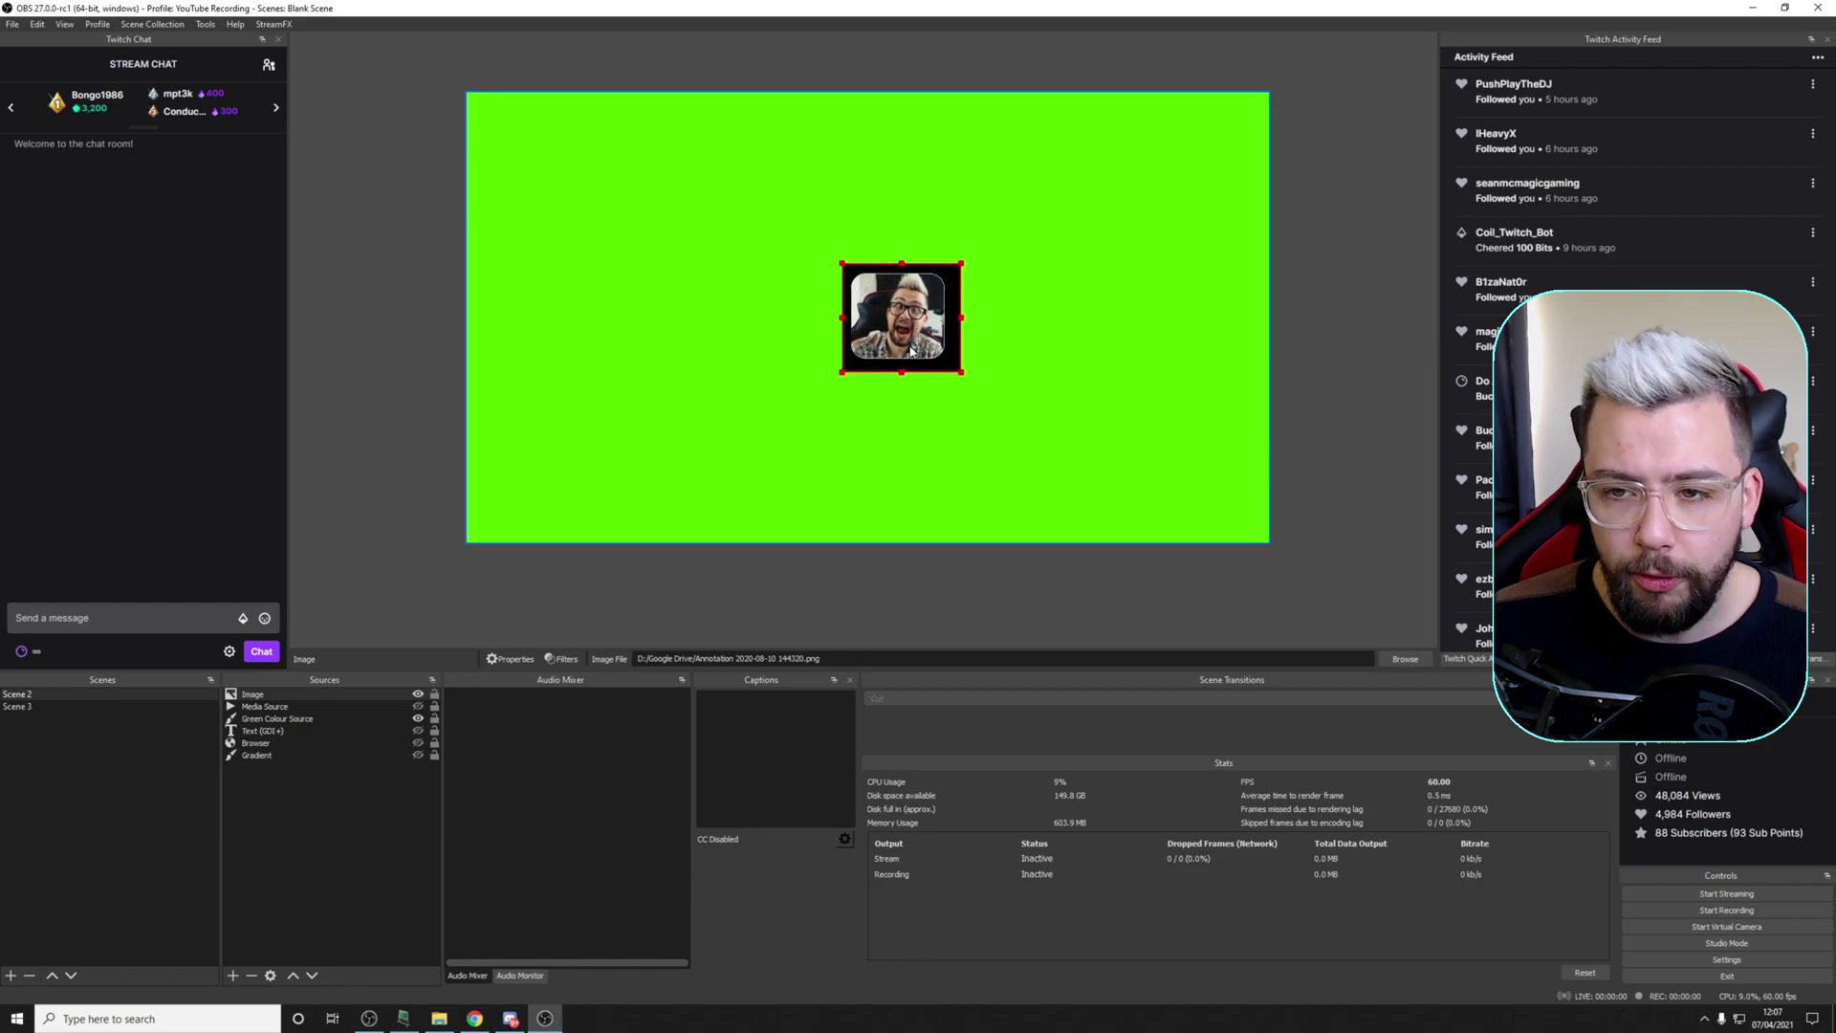
key(Up)
key(Left)
key(Left)
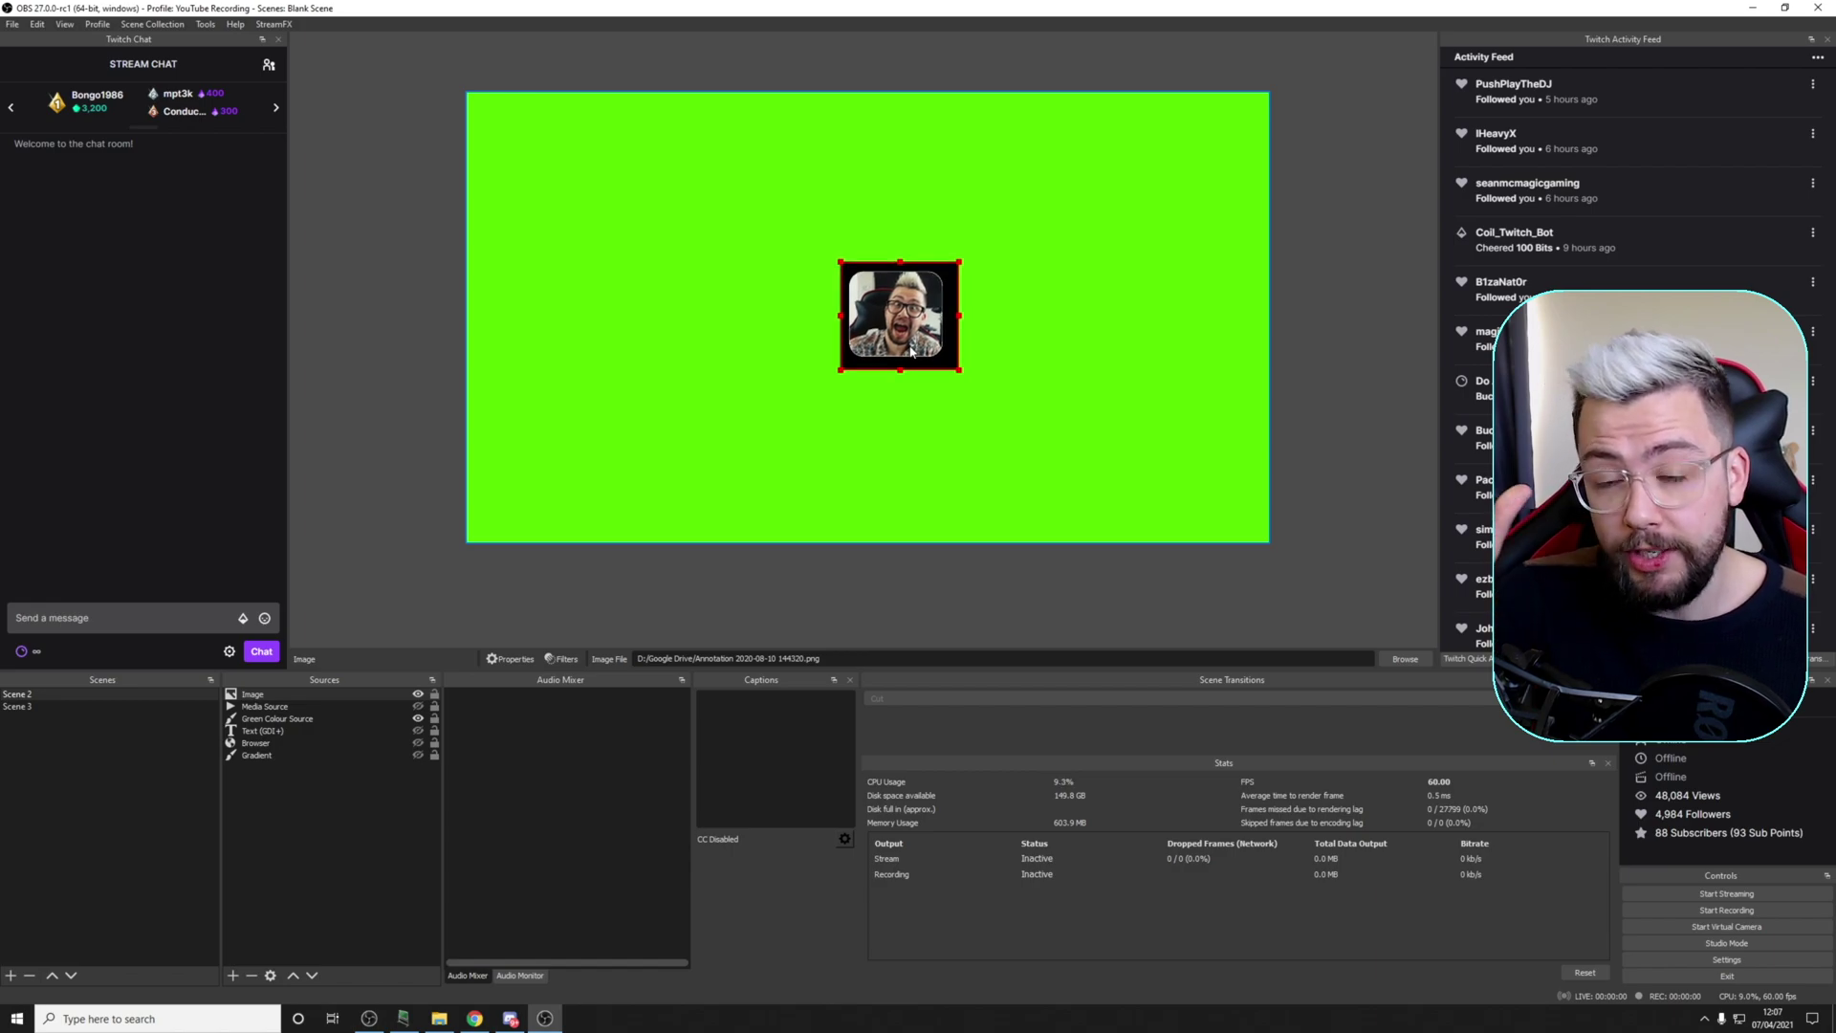
key(Up)
key(Left)
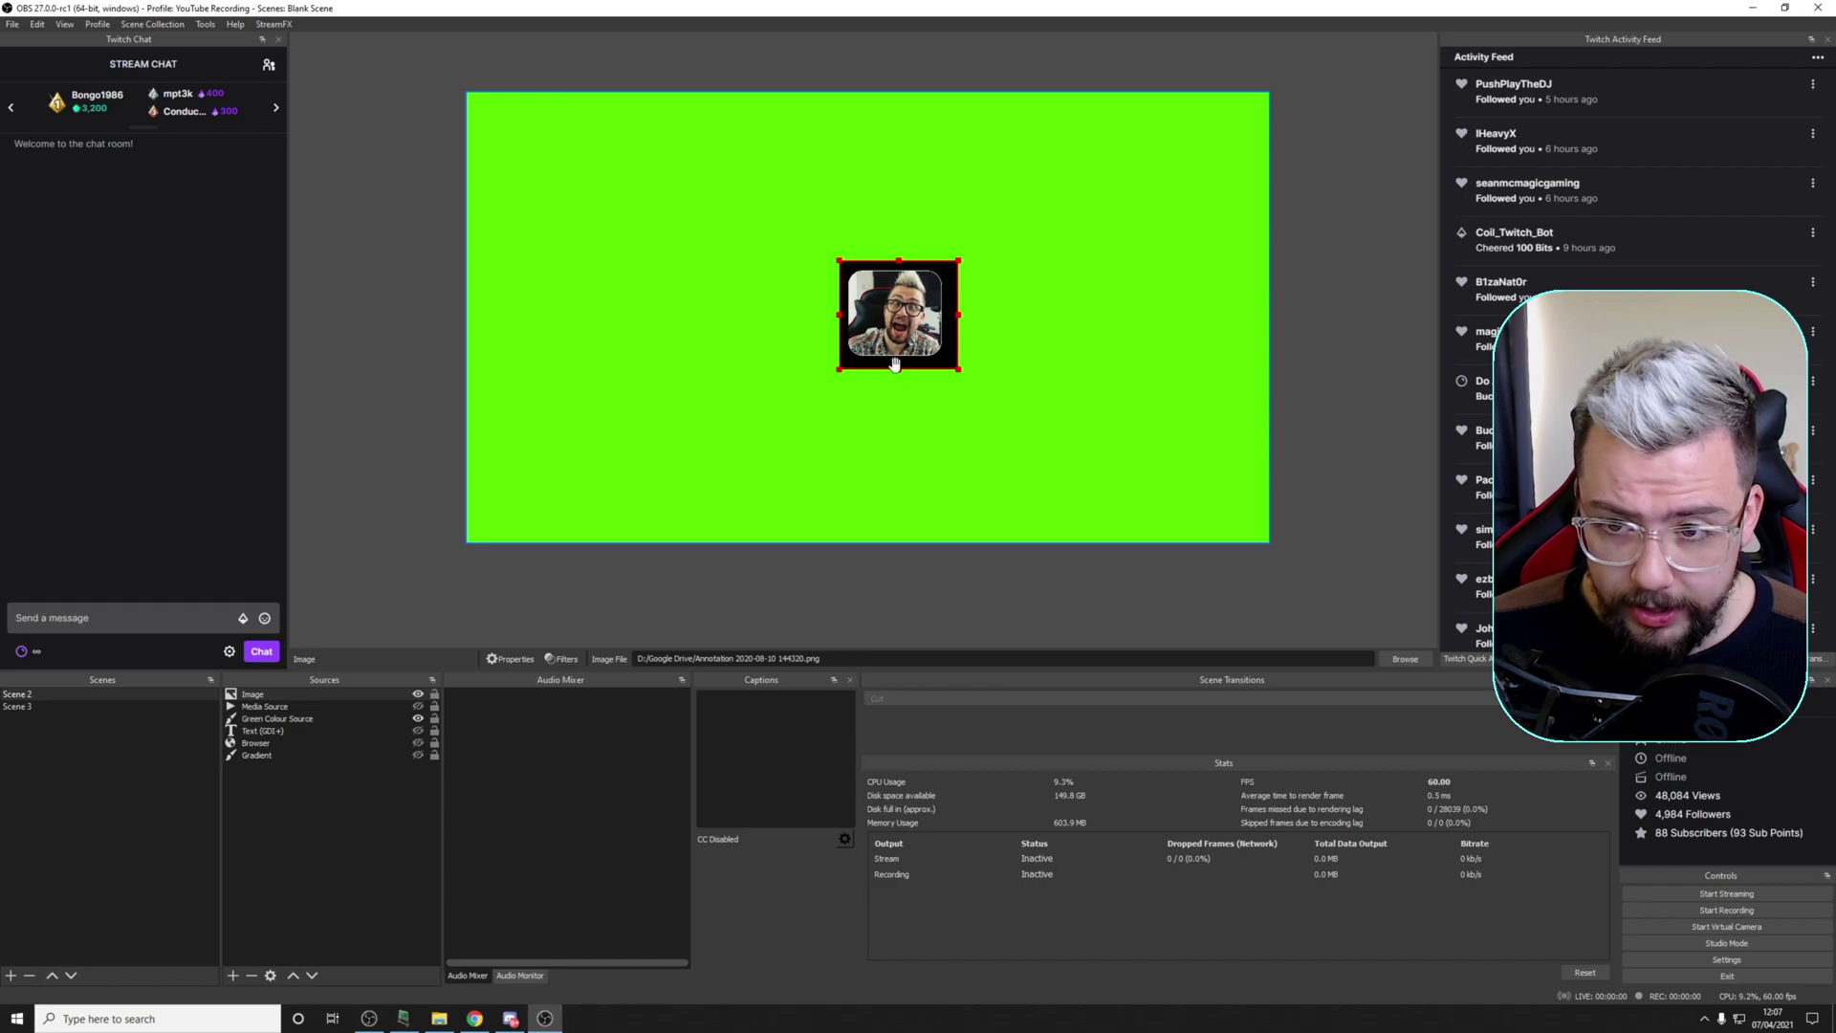
Step: Set preview scaling to Canvas (2560x1440) and zoom into the preview
right_click(881, 365)
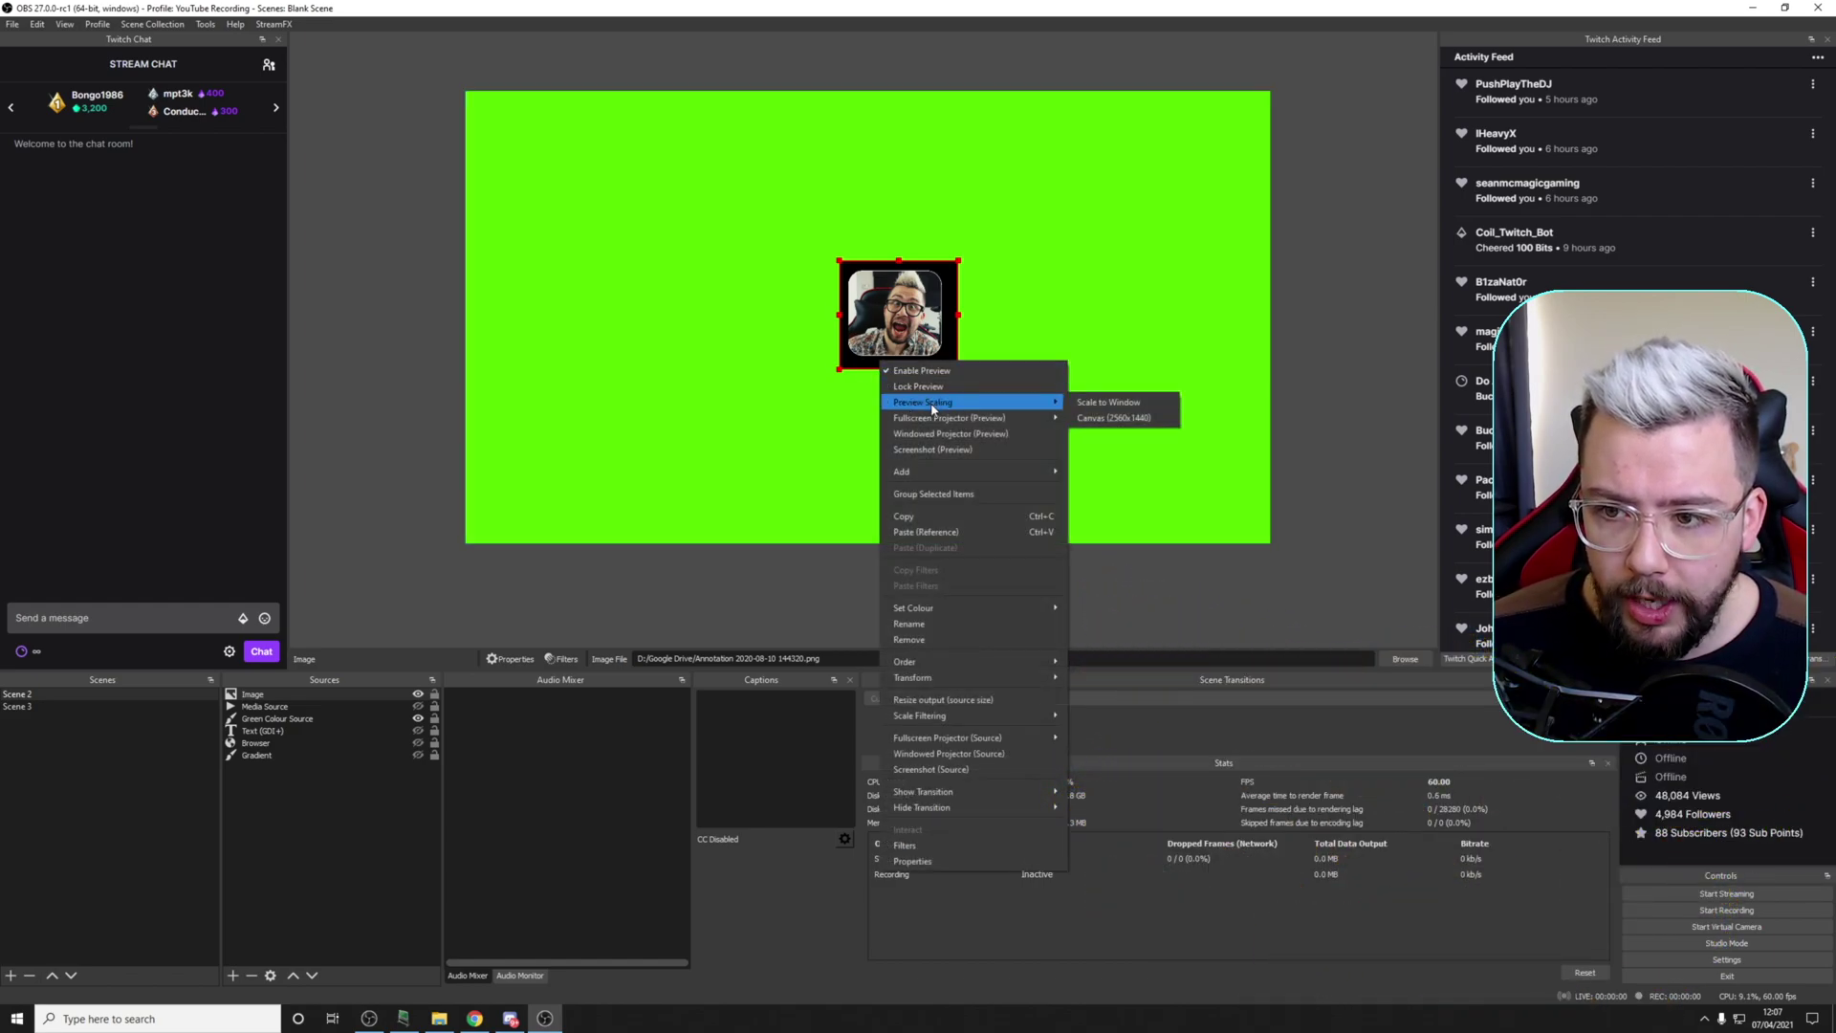
click(1100, 418)
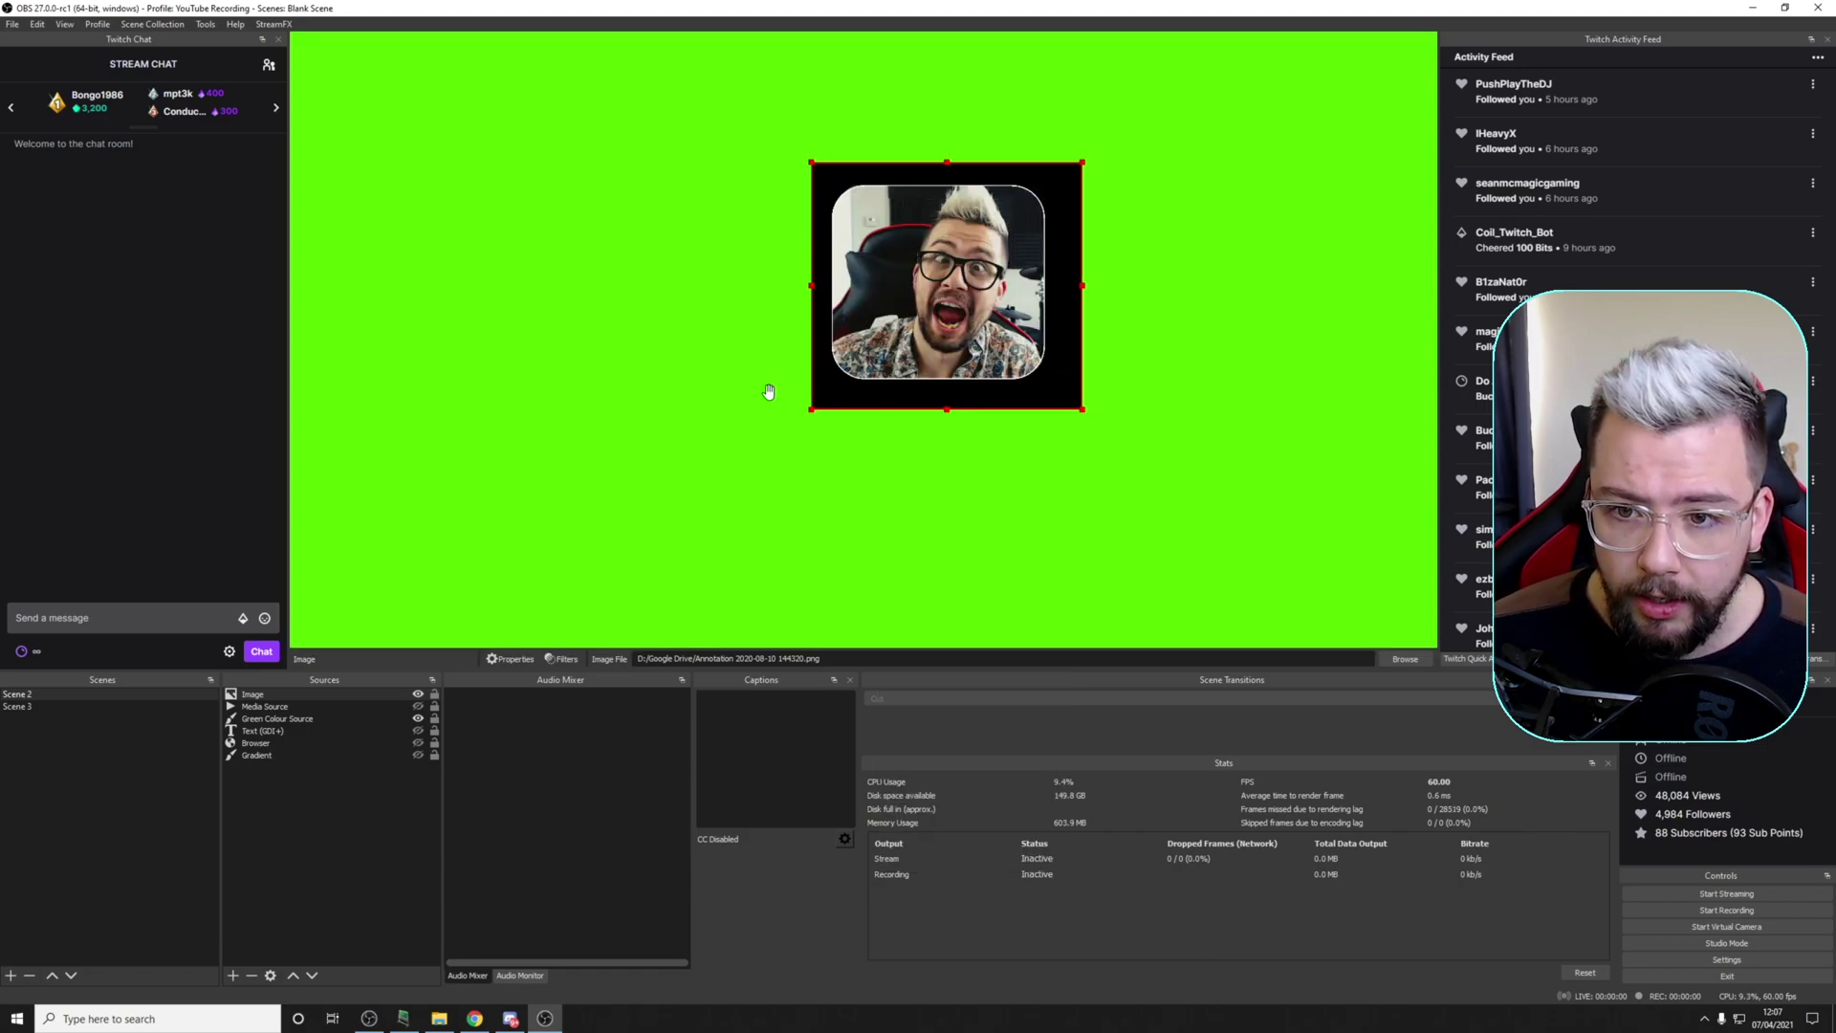
scroll(768, 392, down, 5)
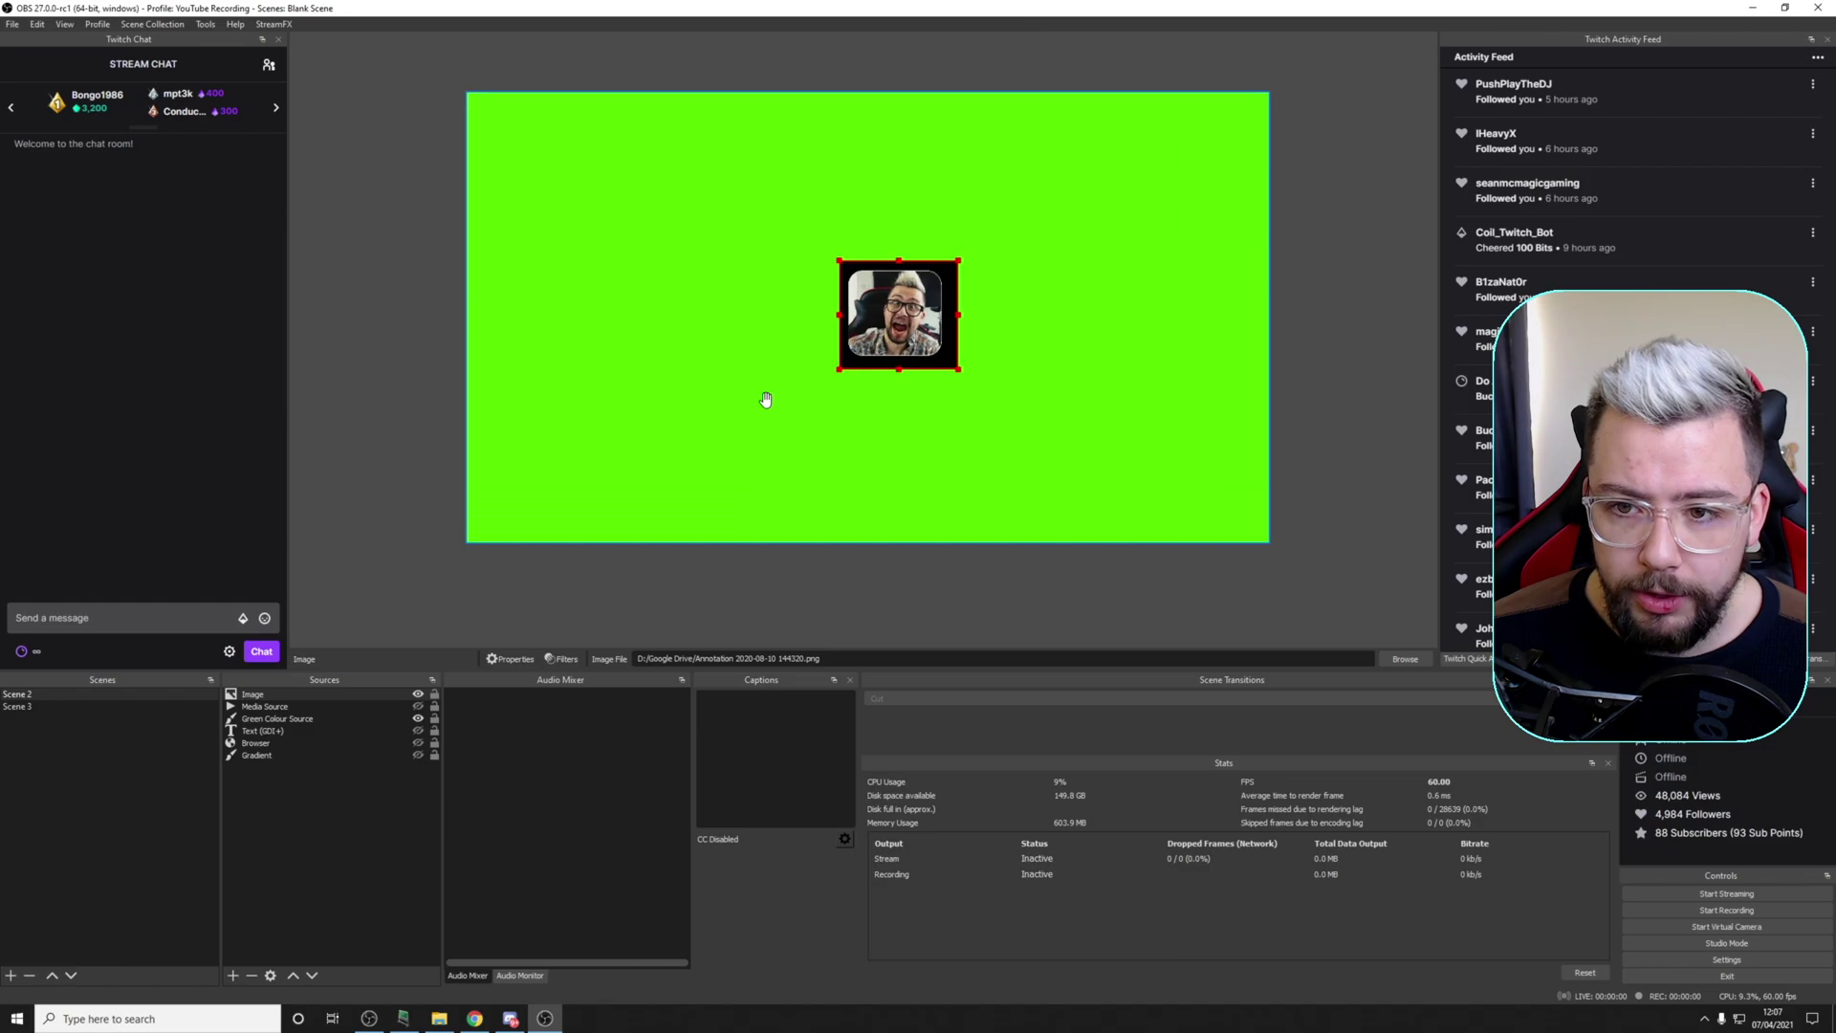
scroll(766, 399, down, 4)
Step: Zoom and pan around the preview, then zoom back out to fit the whole green canvas
scroll(766, 398, up, 2)
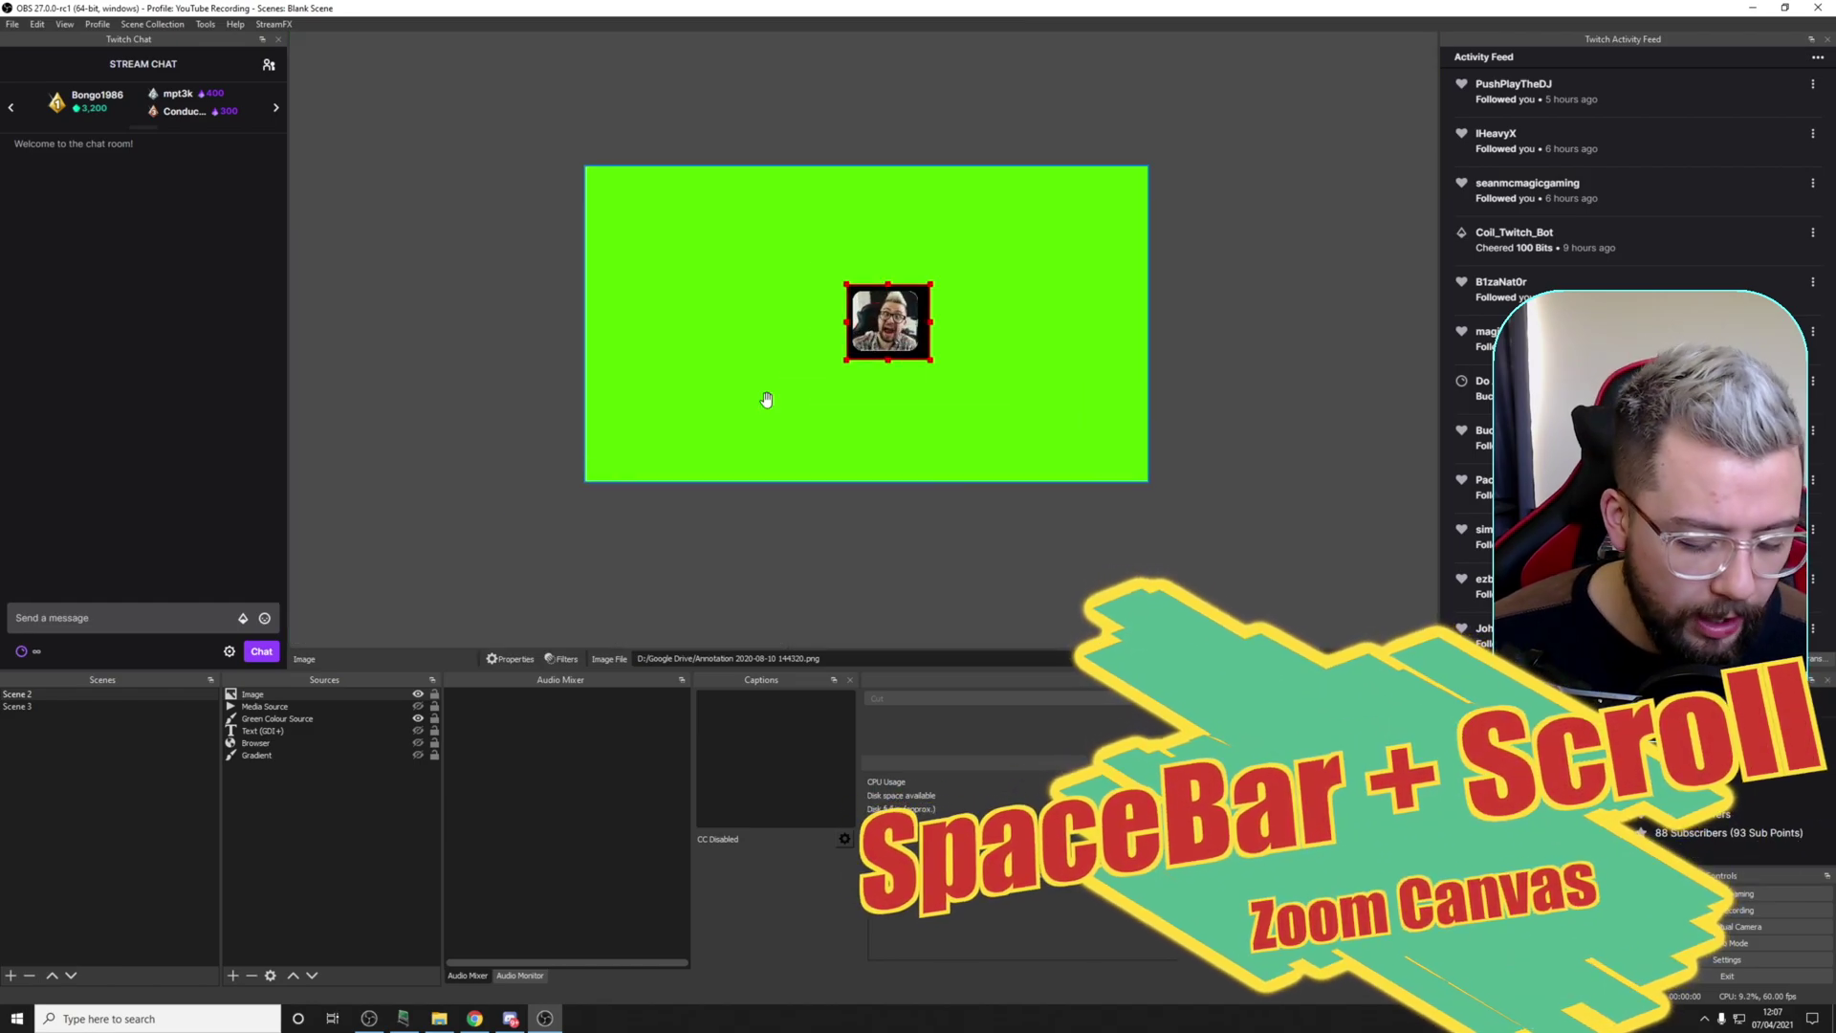
scroll(766, 398, down, 3)
scroll(767, 401, up, 6)
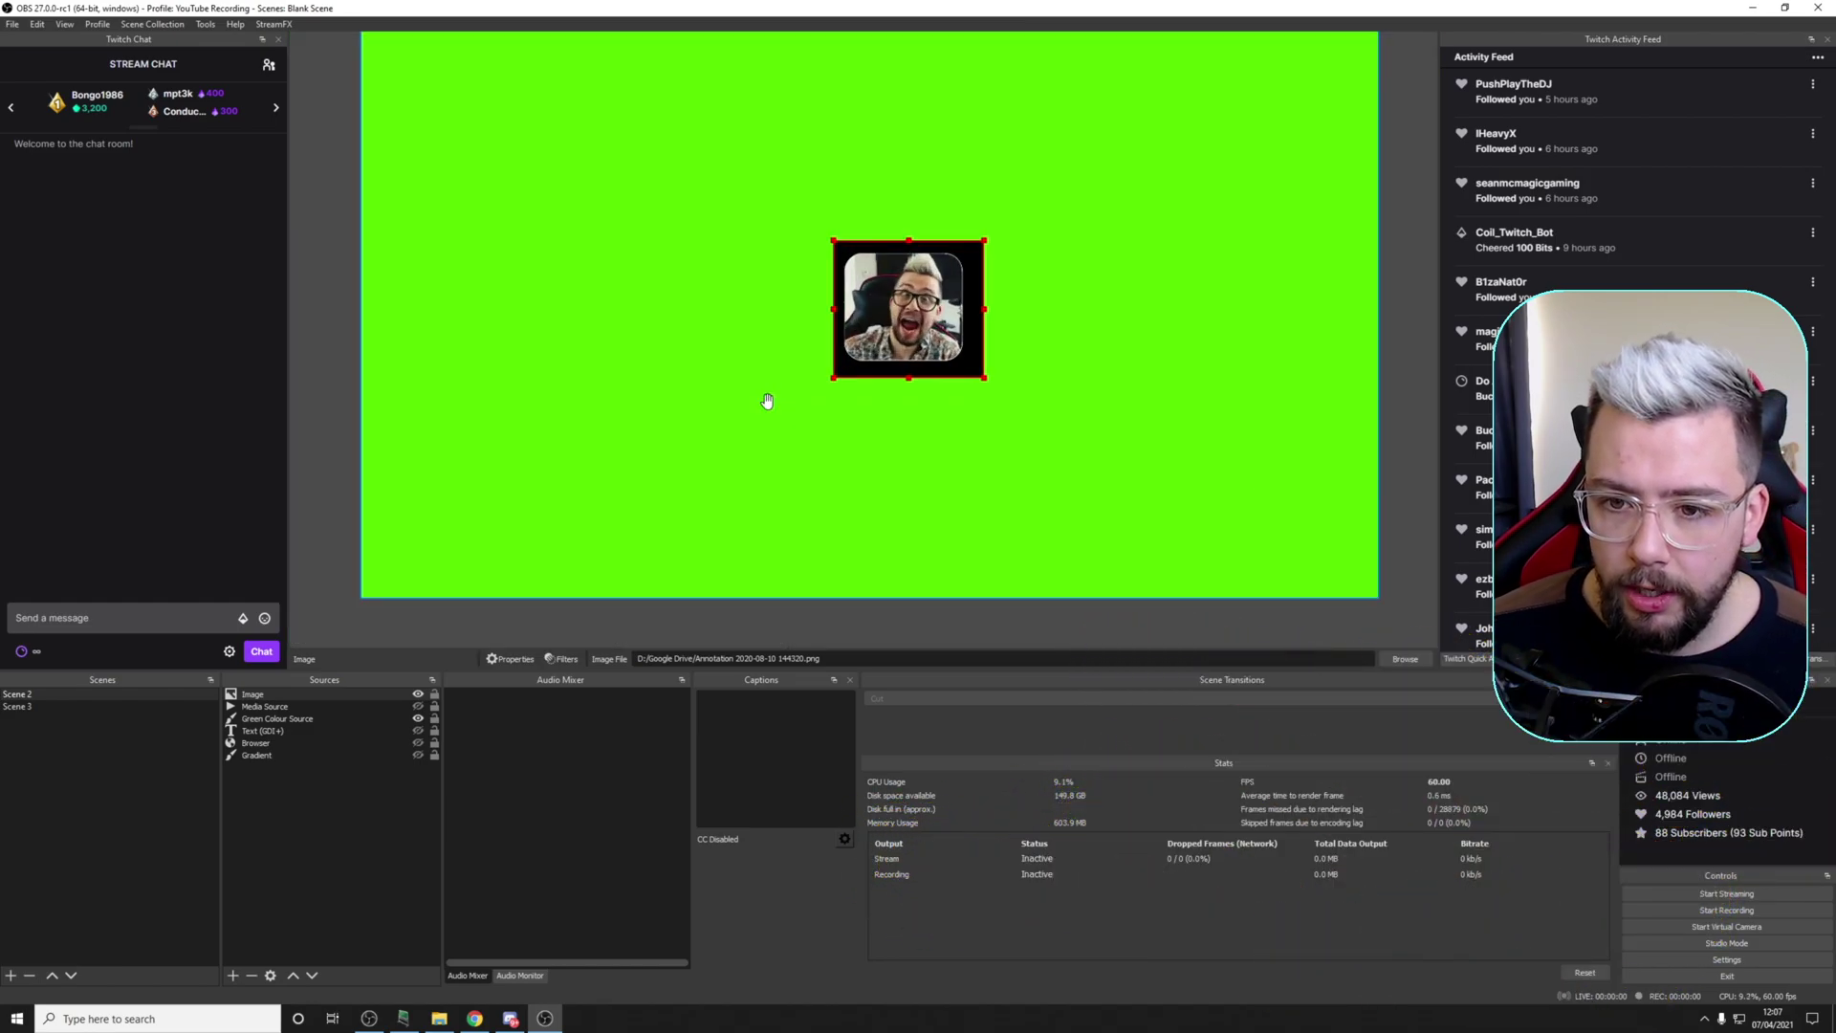
scroll(766, 401, up, 6)
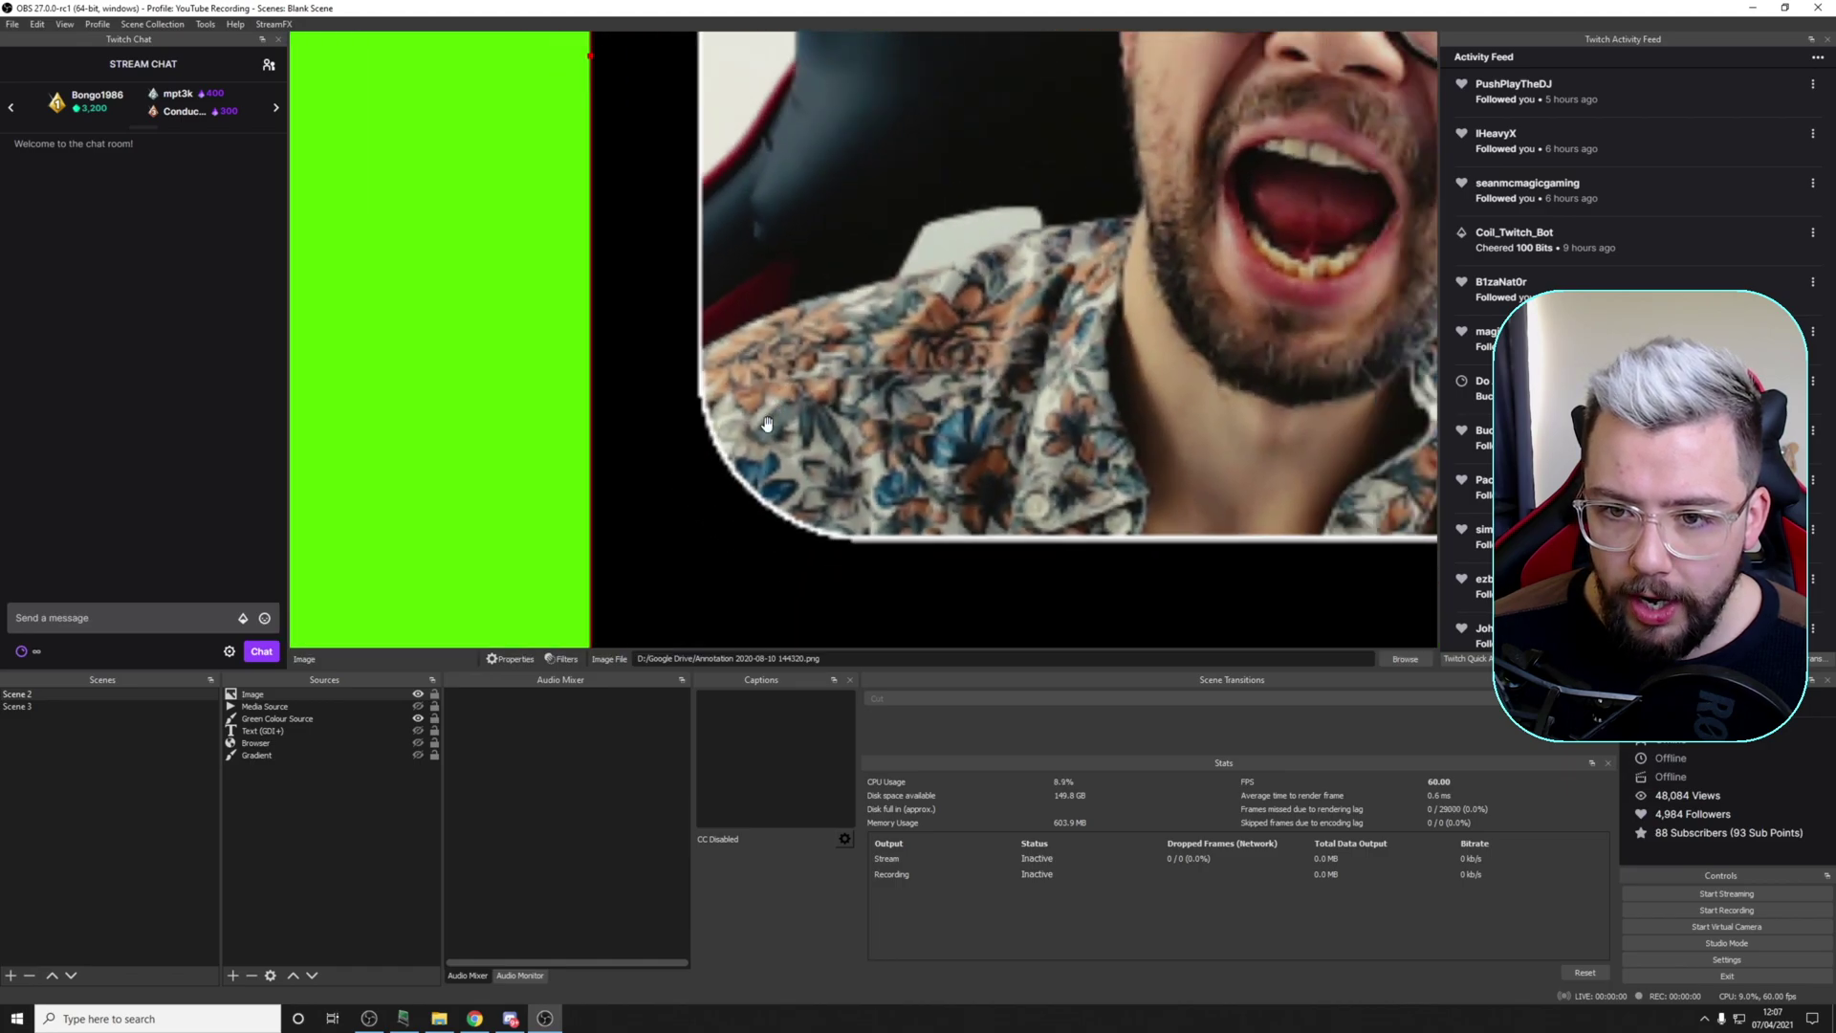
scroll(767, 424, down, 4)
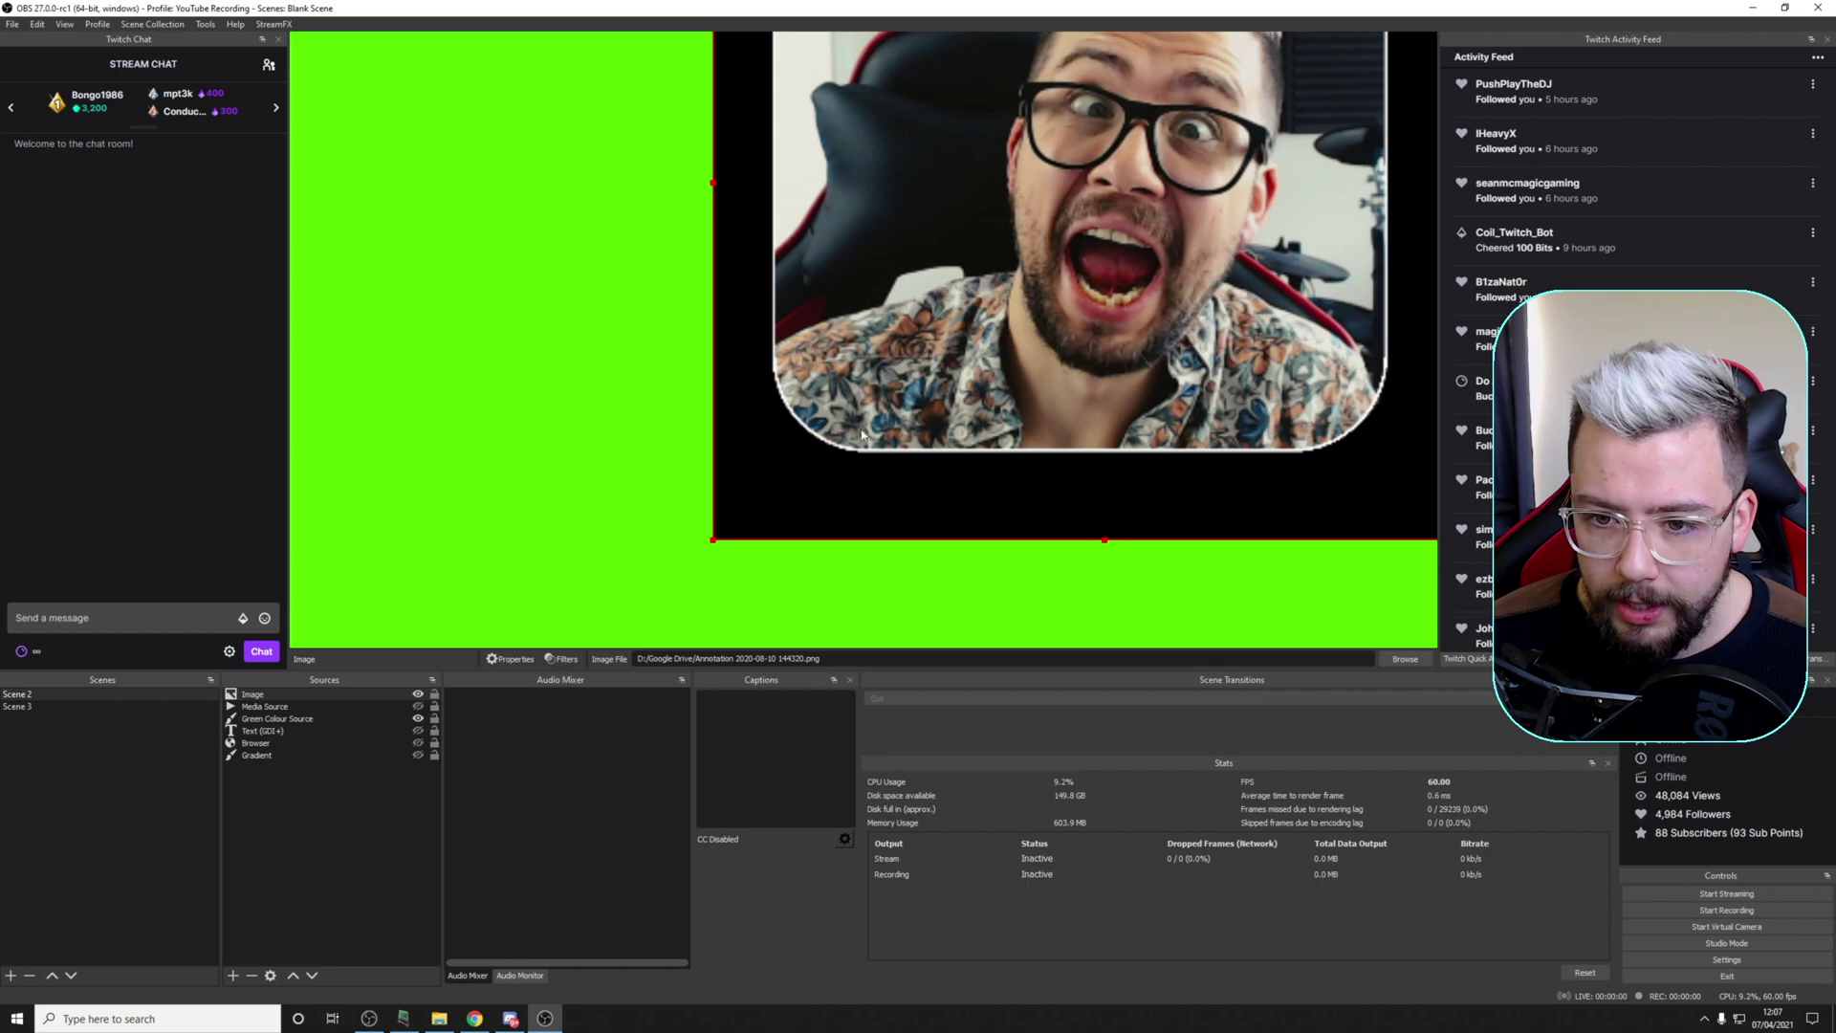
scroll(862, 435, right, 2)
scroll(888, 431, right, 1)
scroll(888, 430, up, 1)
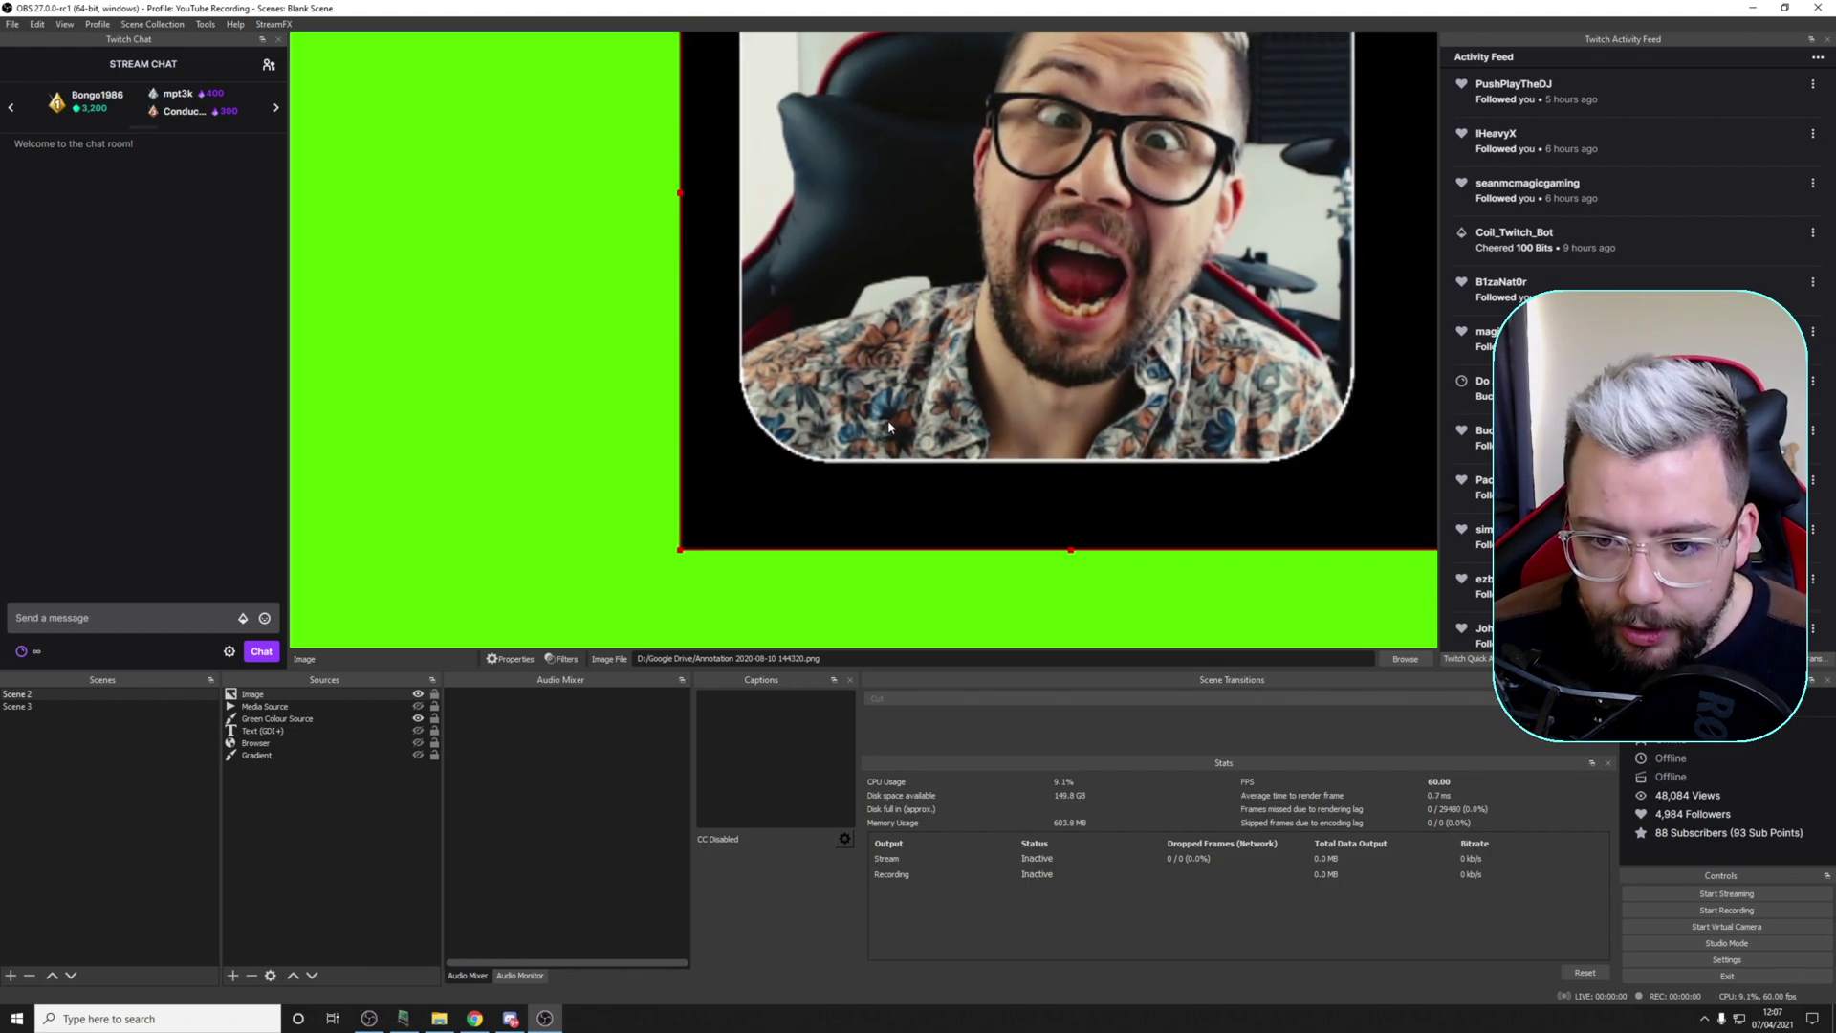
scroll(889, 427, right, 1)
scroll(890, 425, up, 1)
scroll(890, 424, down, 8)
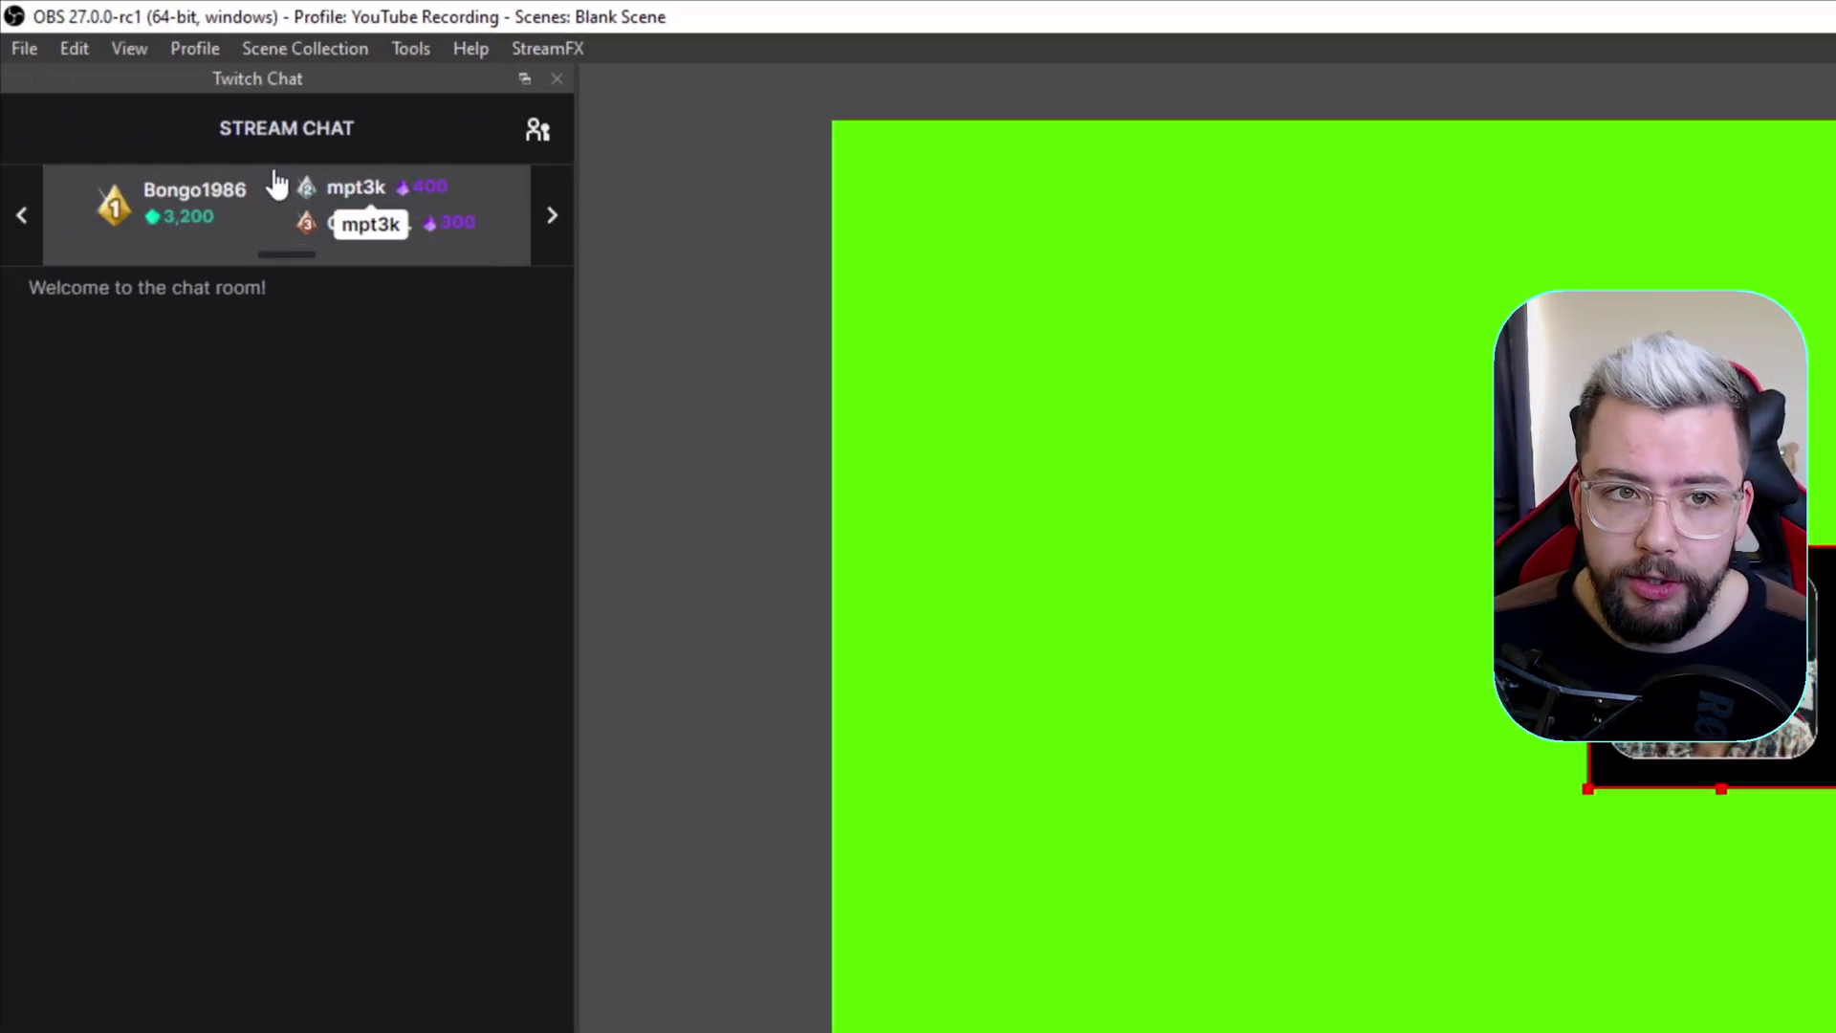
Step: Open the Hotkeys section of Settings and scroll down to the Scene 2 image entries
click(25, 48)
click(60, 157)
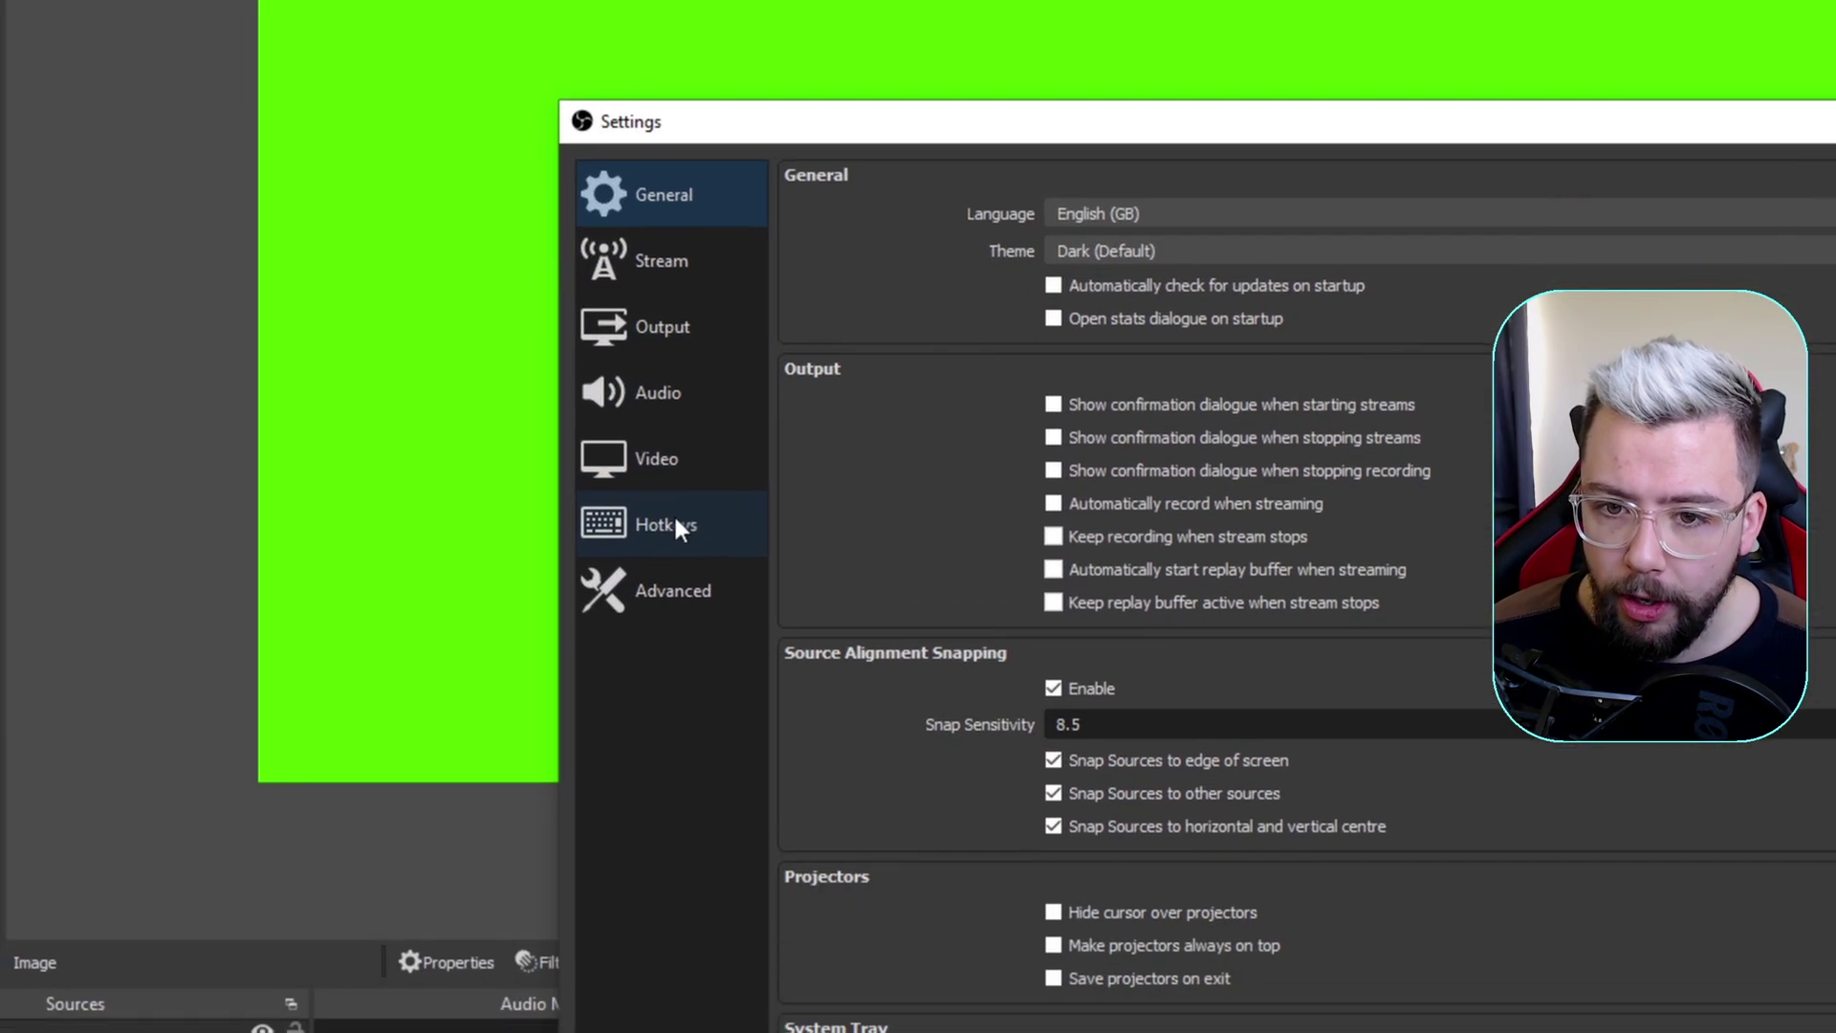
click(631, 733)
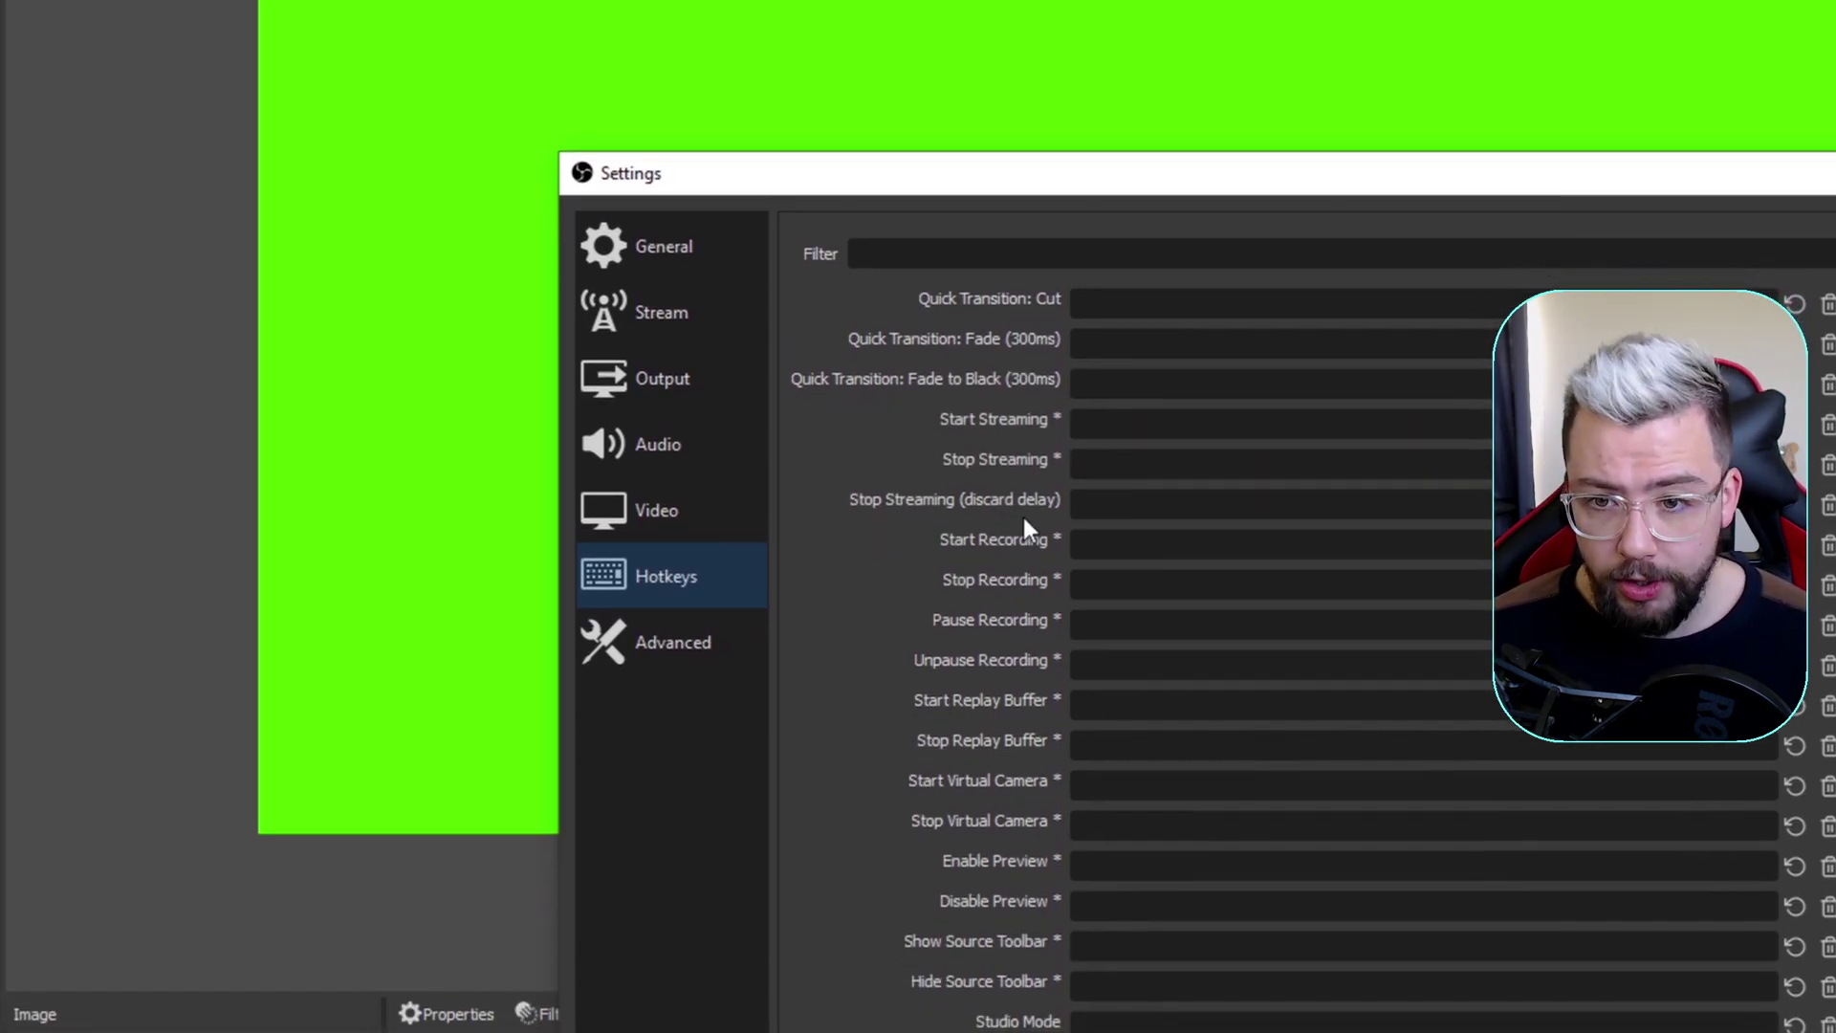
mouse_move(1010, 554)
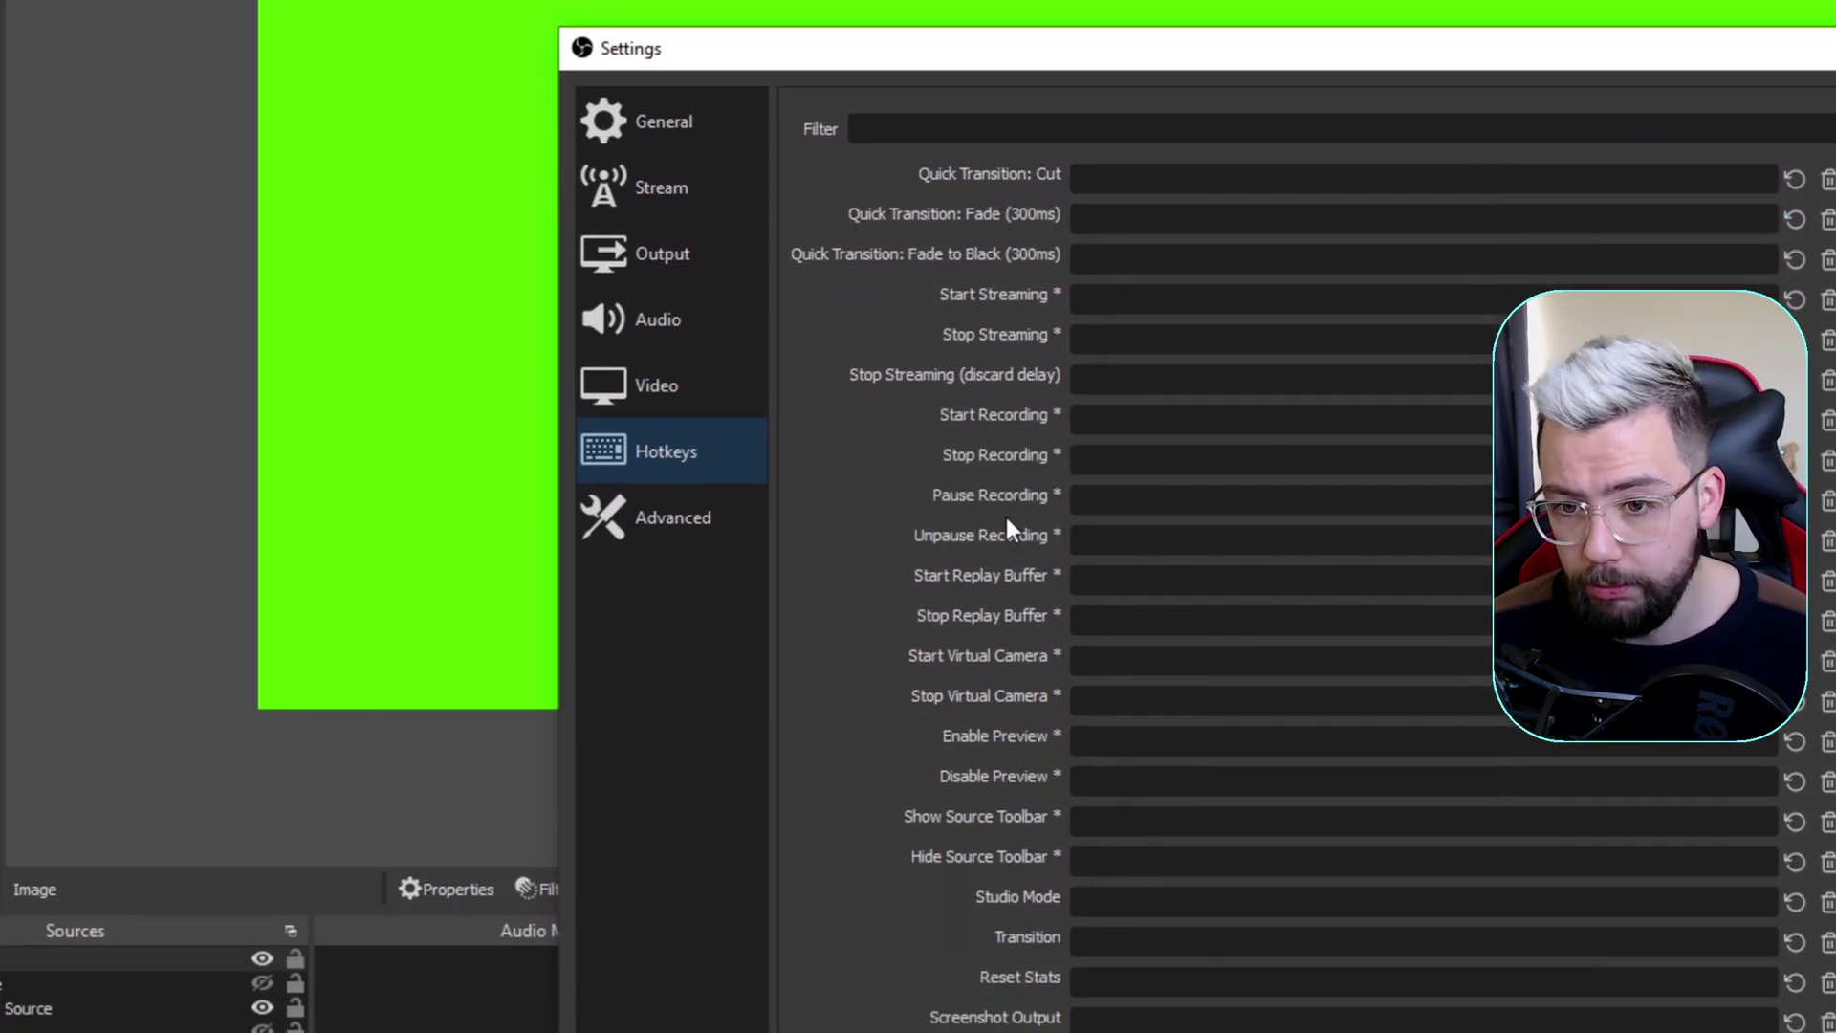
scroll(1007, 516, down, 2)
scroll(1016, 521, down, 4)
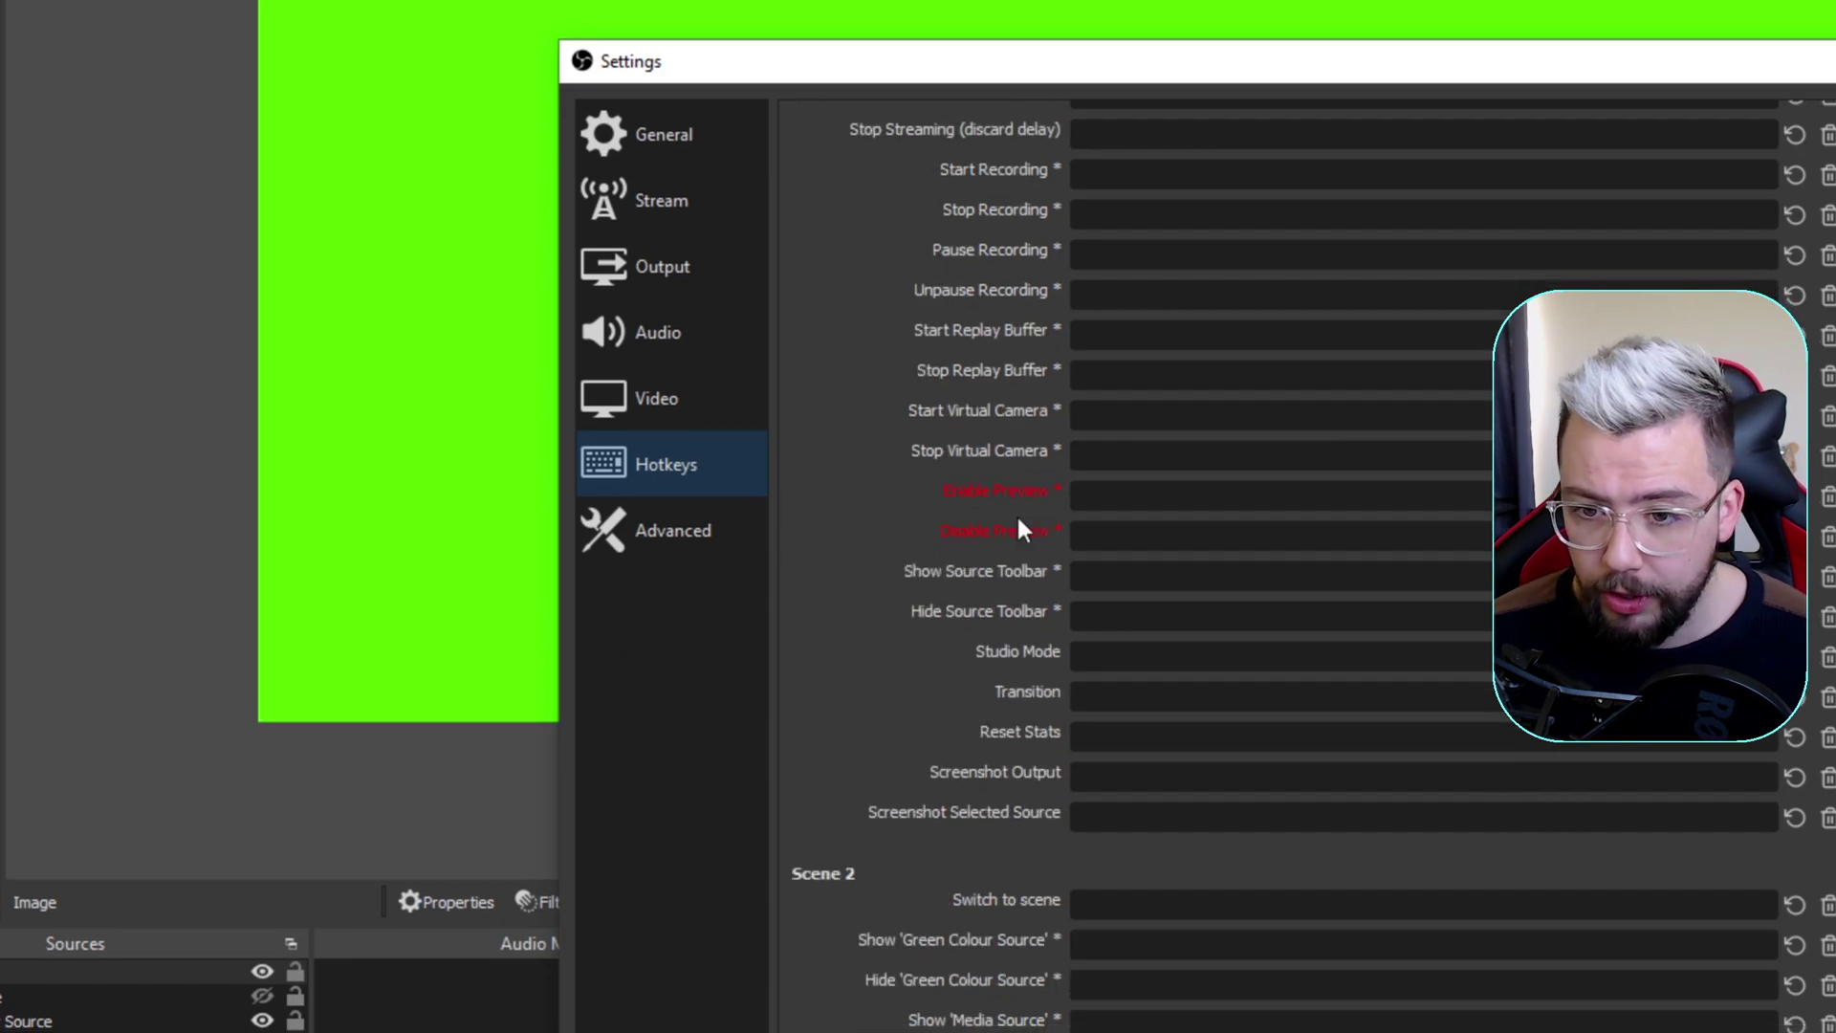
scroll(1027, 521, down, 4)
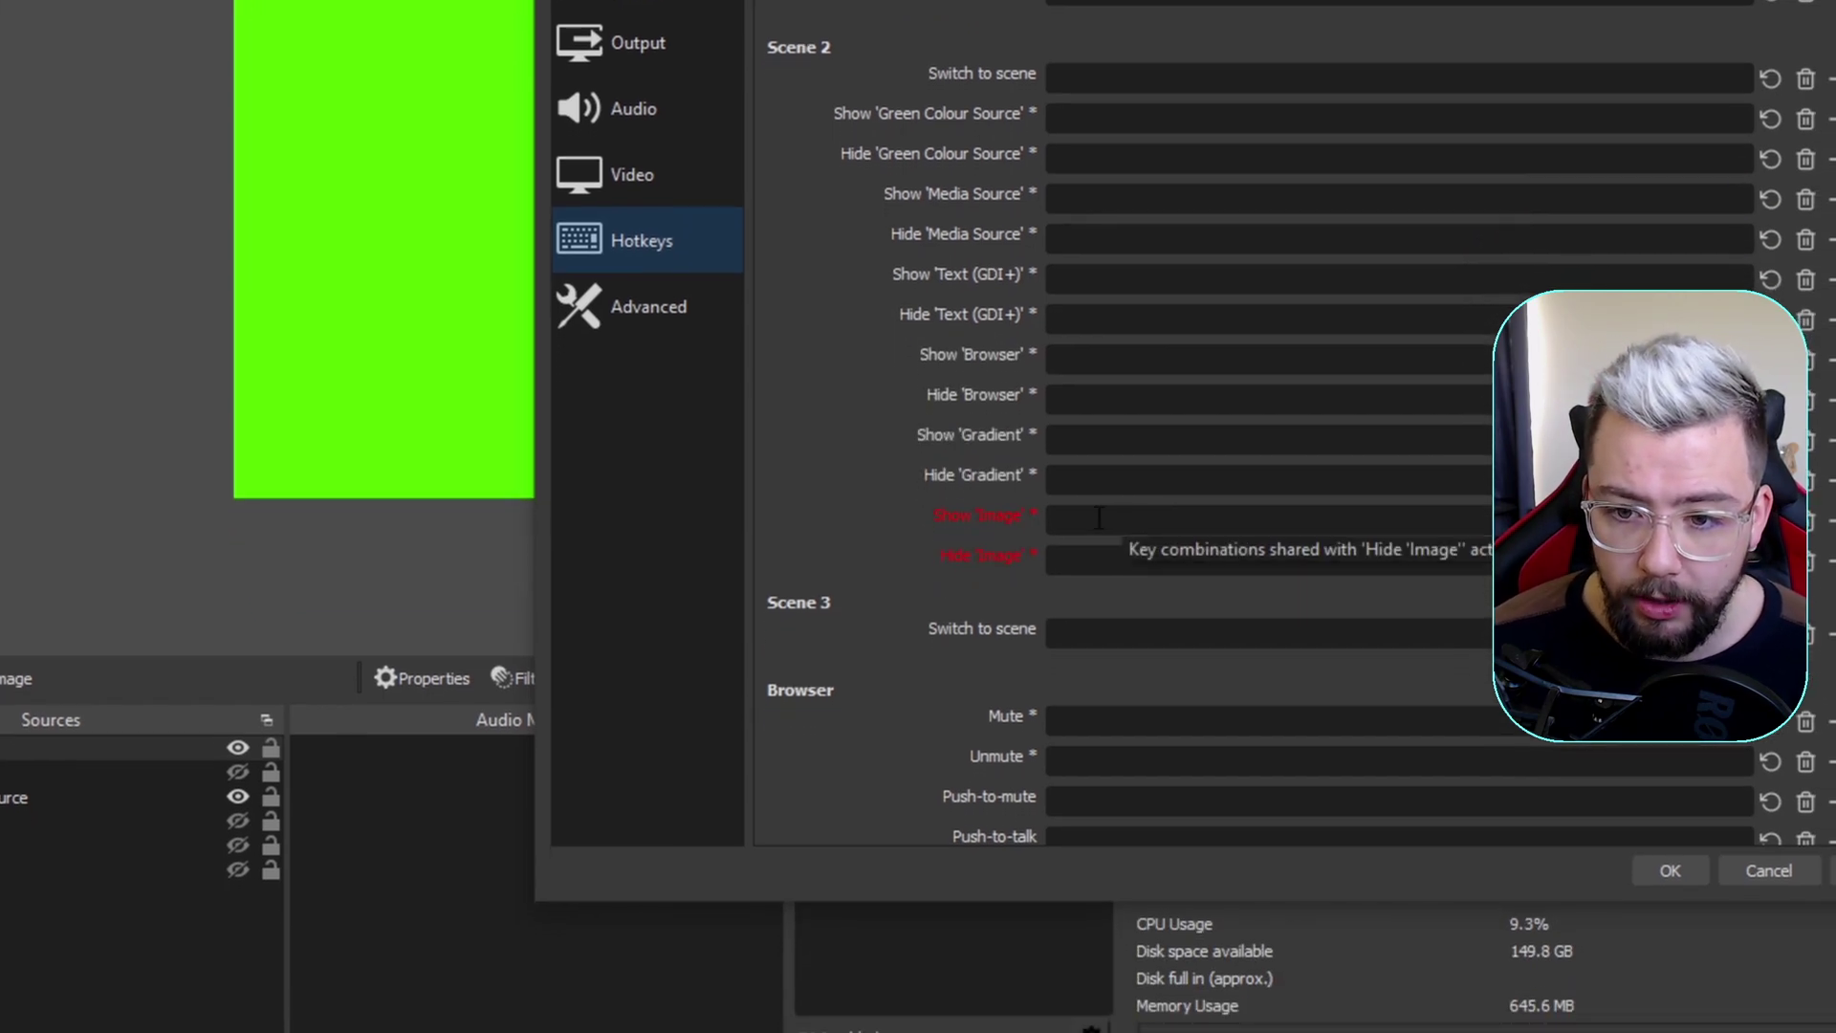
Step: Assign key combos to Show 'Image' and Hide 'Image' and apply them
click(1099, 519)
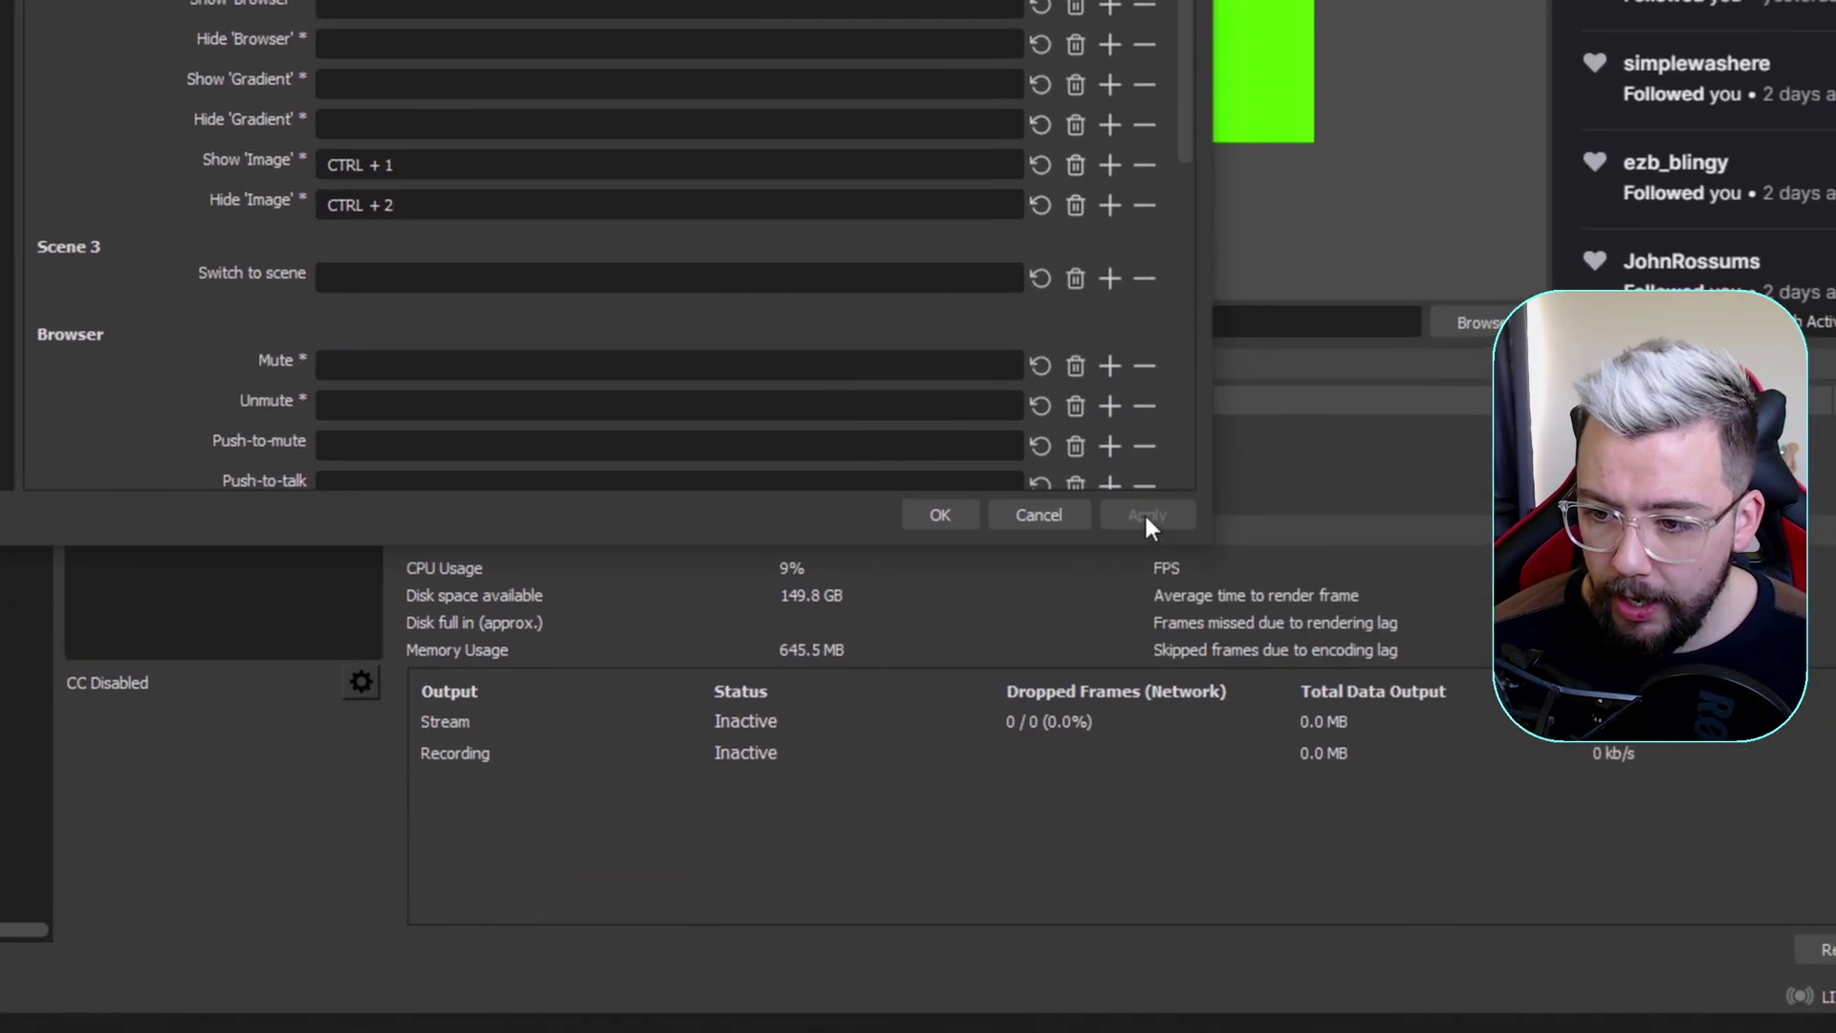
click(1143, 512)
click(1028, 635)
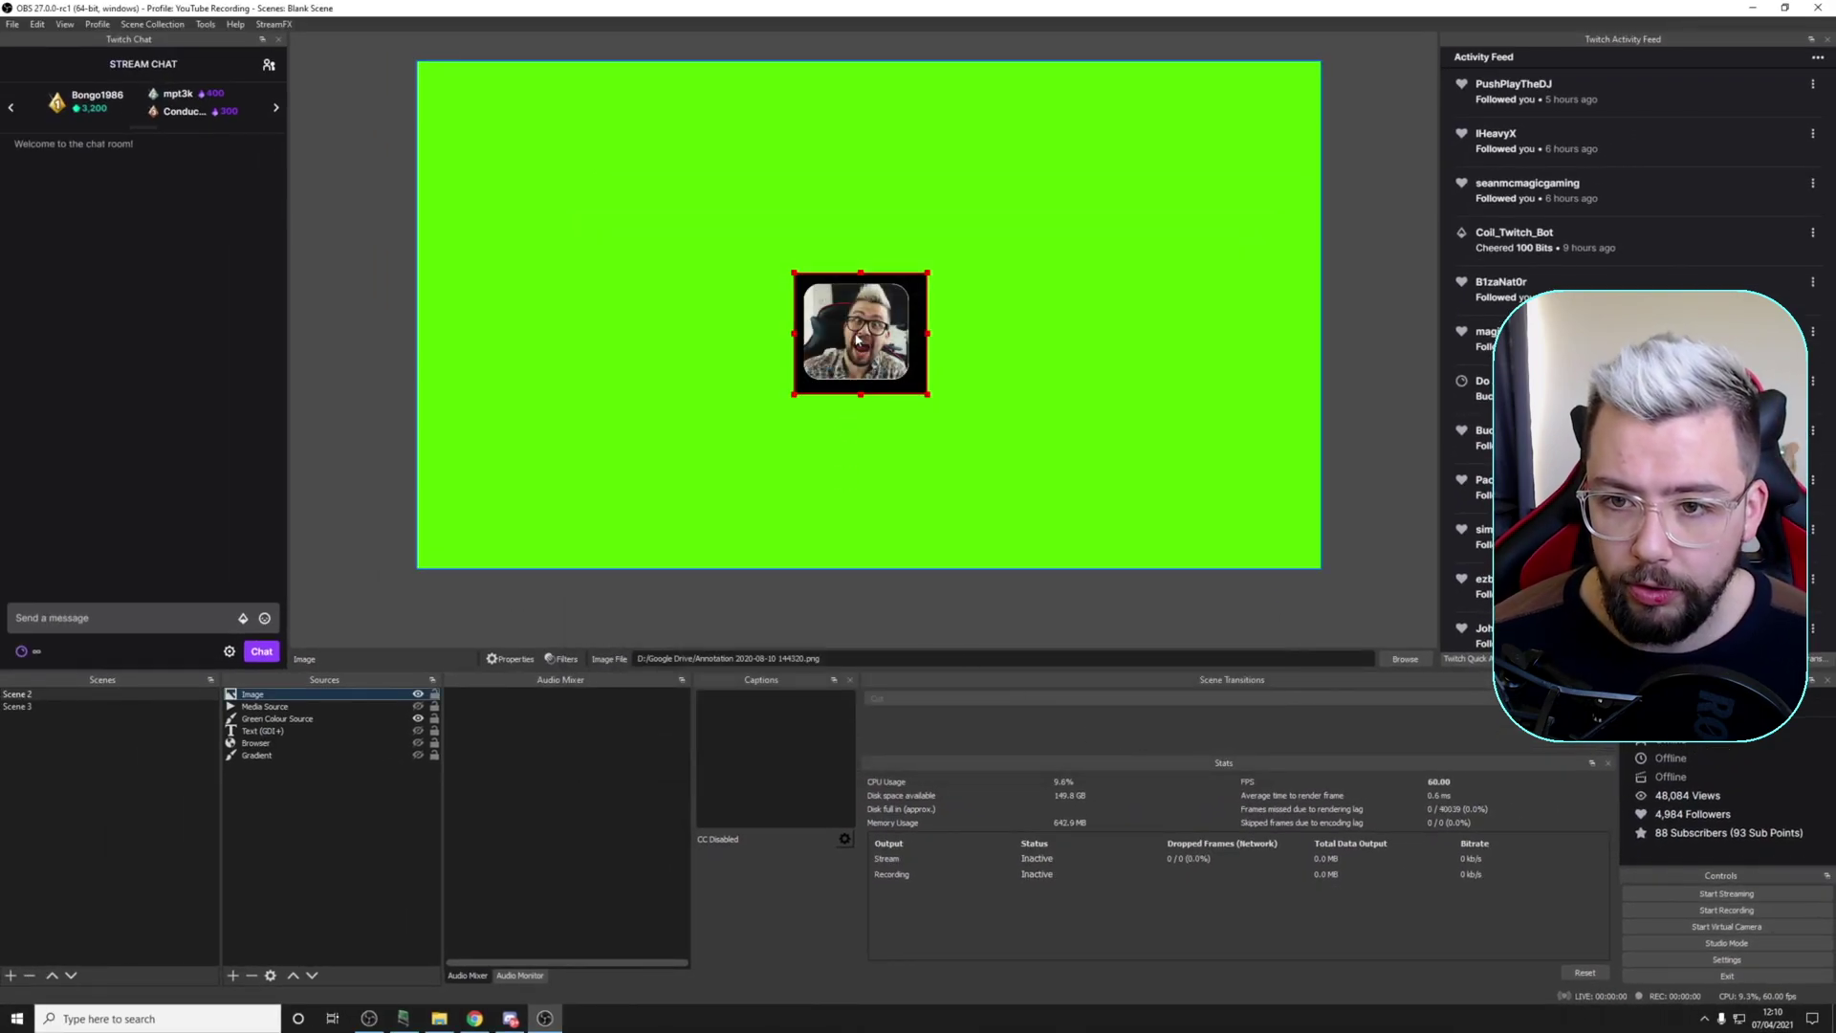
Step: Press Ctrl+1 to hide, then show, the face image, then revisit the Hotkeys settings
key(ctrl+1)
key(ctrl+1)
key(ctrl+1)
key(ctrl+1)
key(ctrl+1)
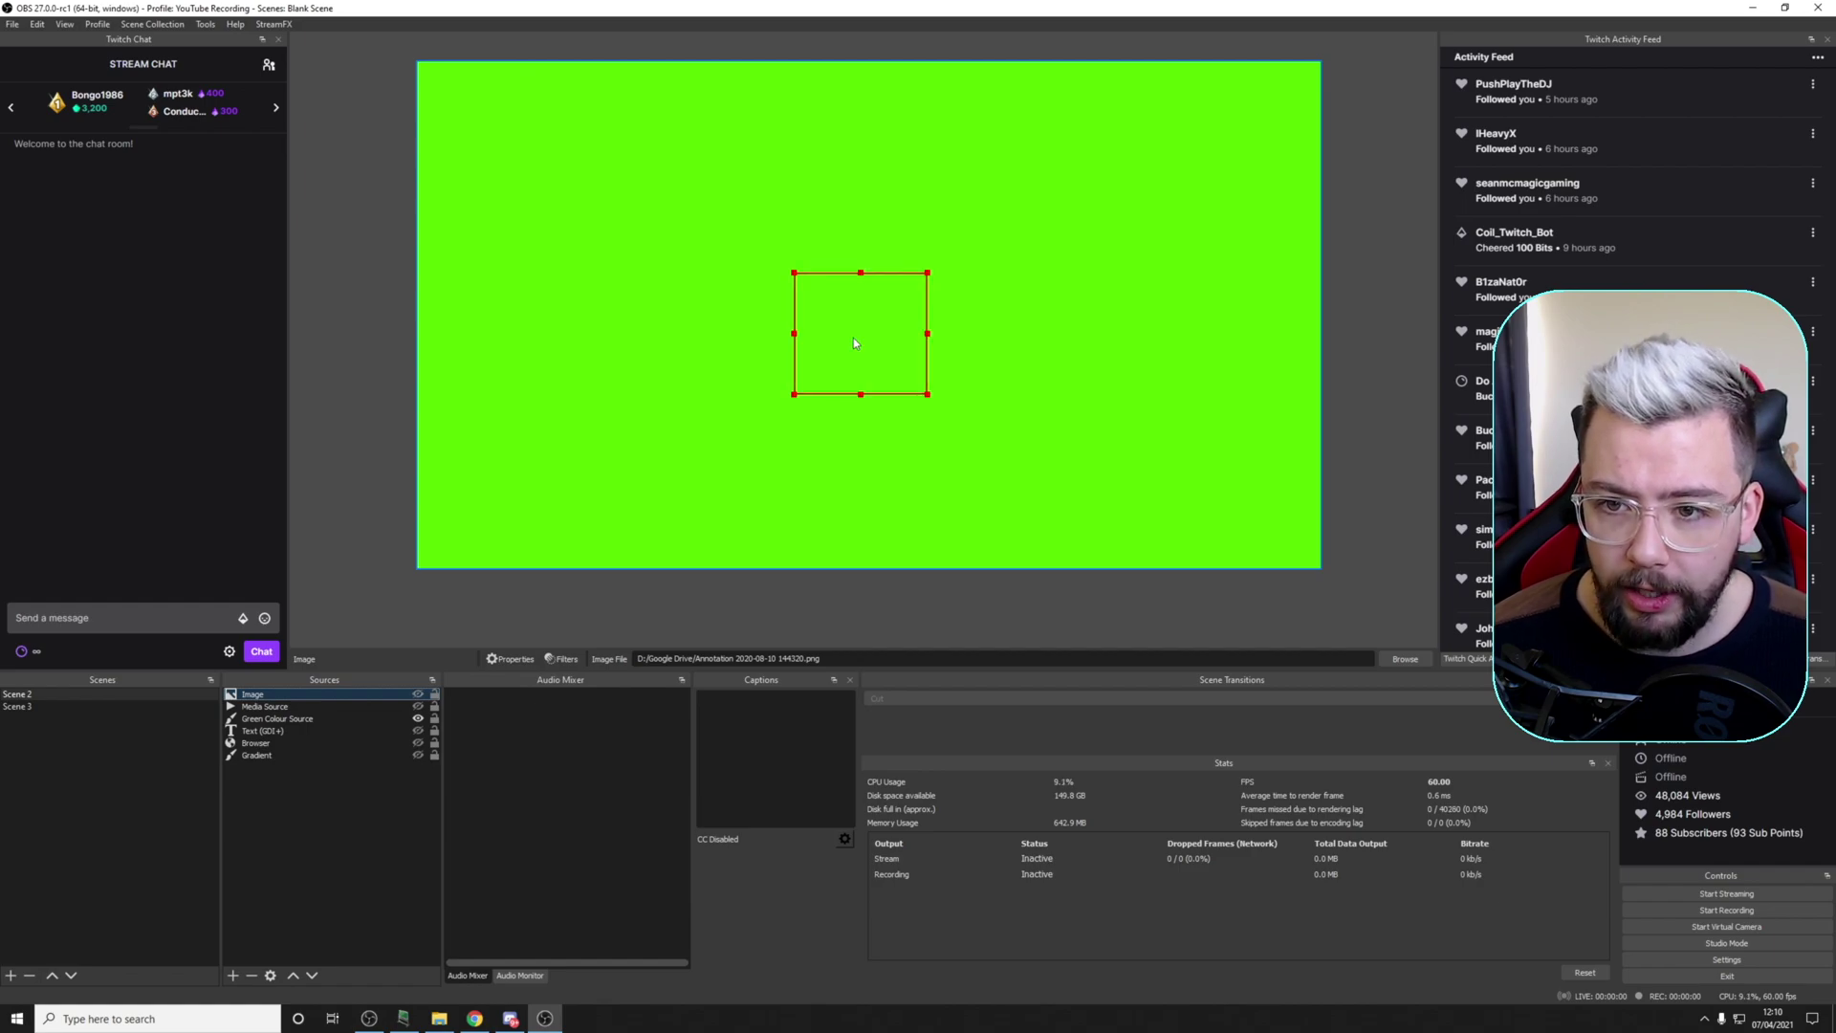
key(ctrl+1)
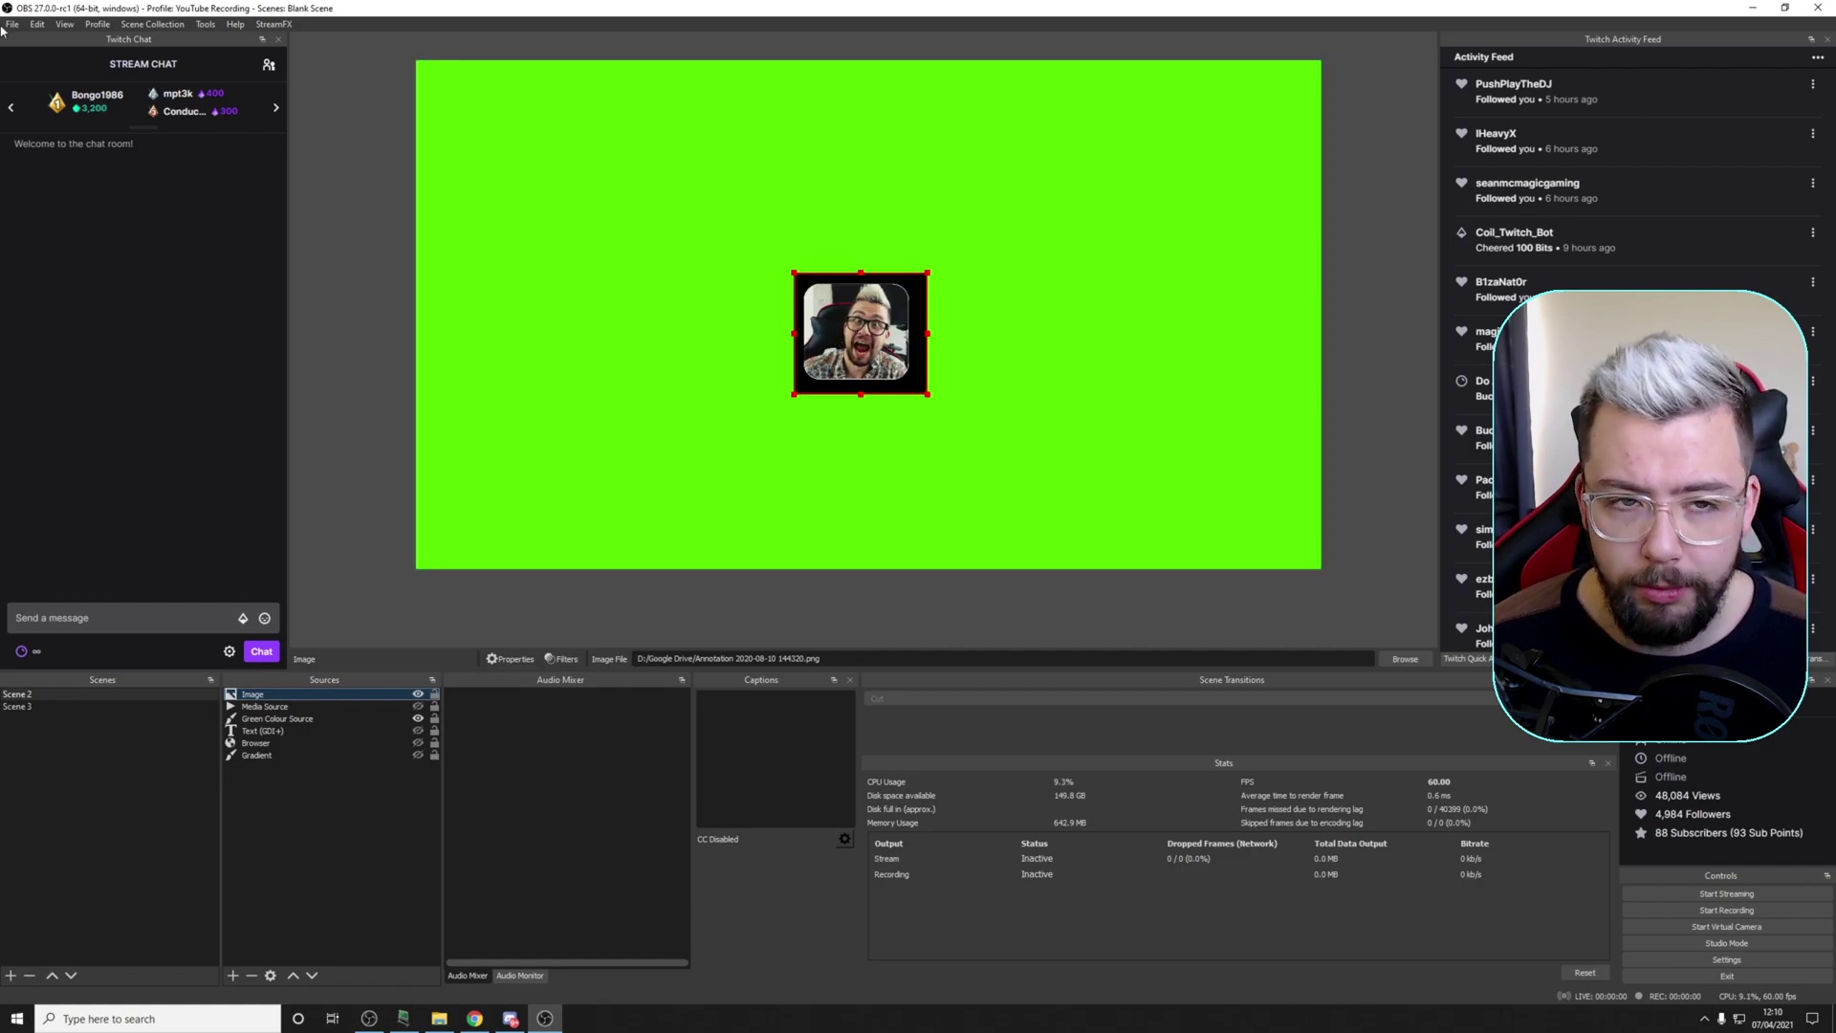
click(1705, 963)
click(619, 440)
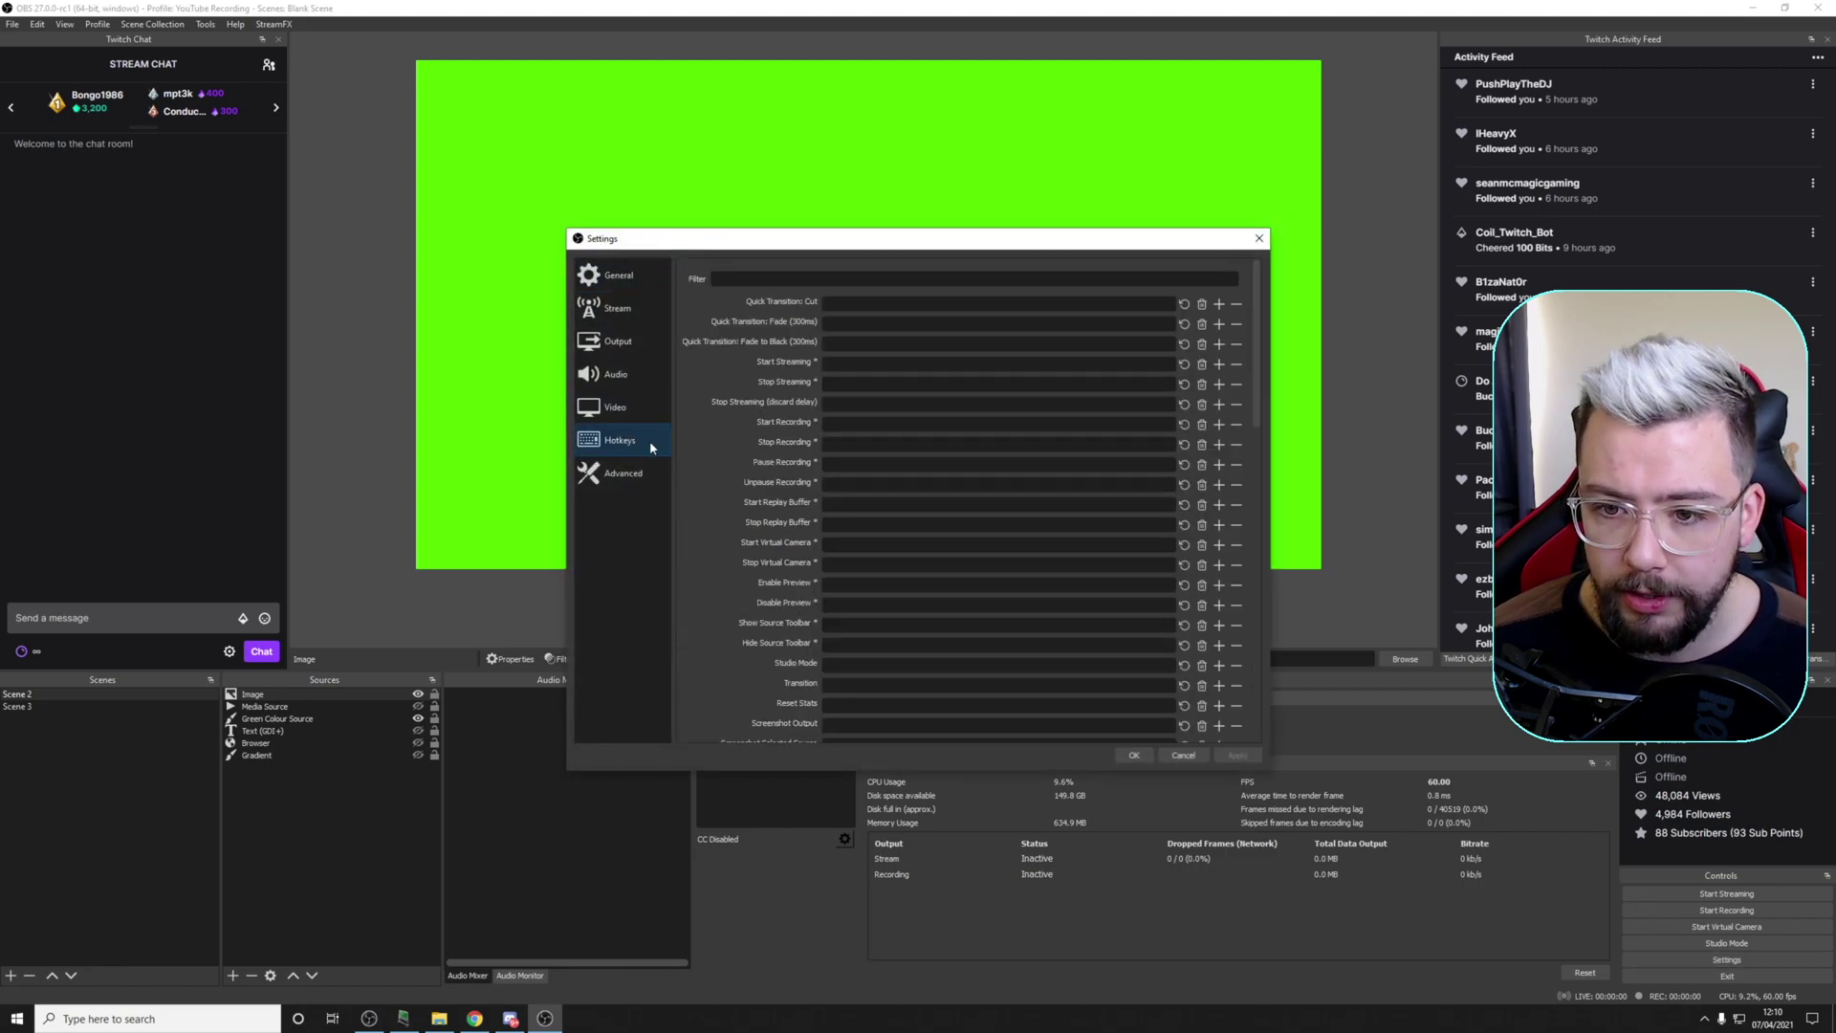
scroll(942, 554, down, 3)
scroll(942, 555, down, 10)
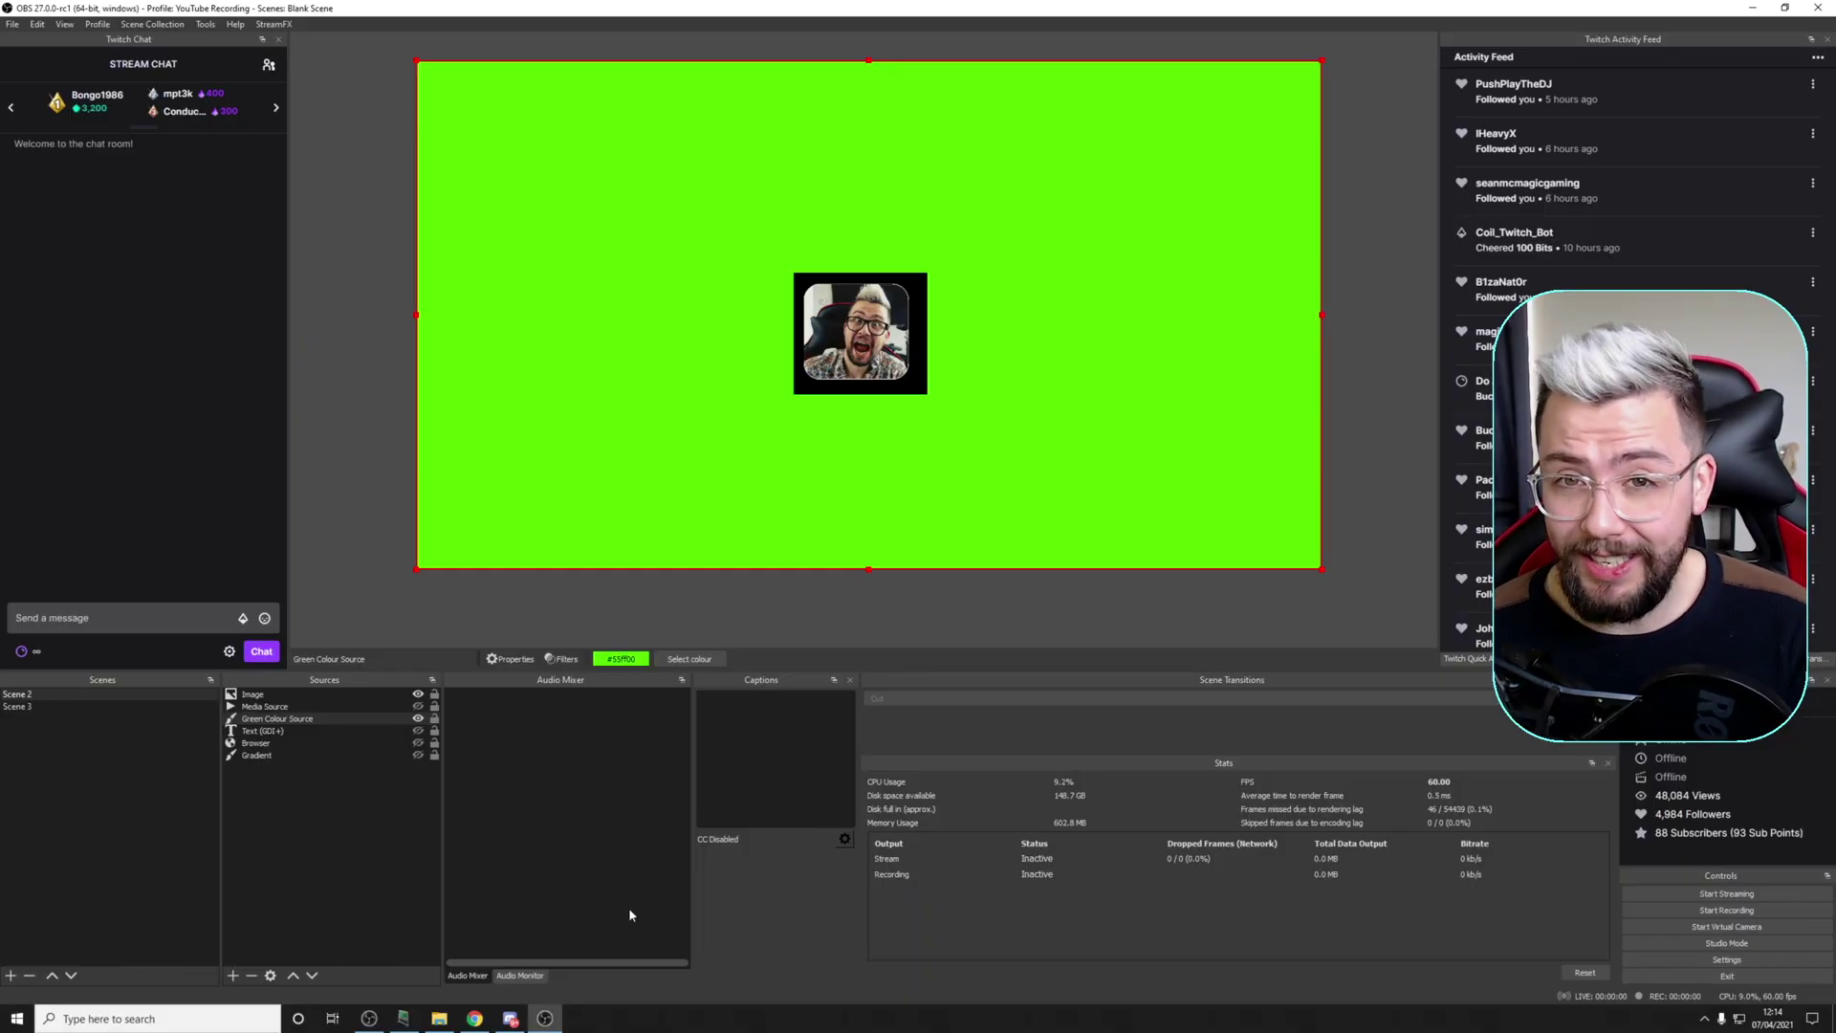
Step: Enlarge the face image toward the upper right, undo and redo the resize, then view the Edit menu
drag(414, 61, 1086, 438)
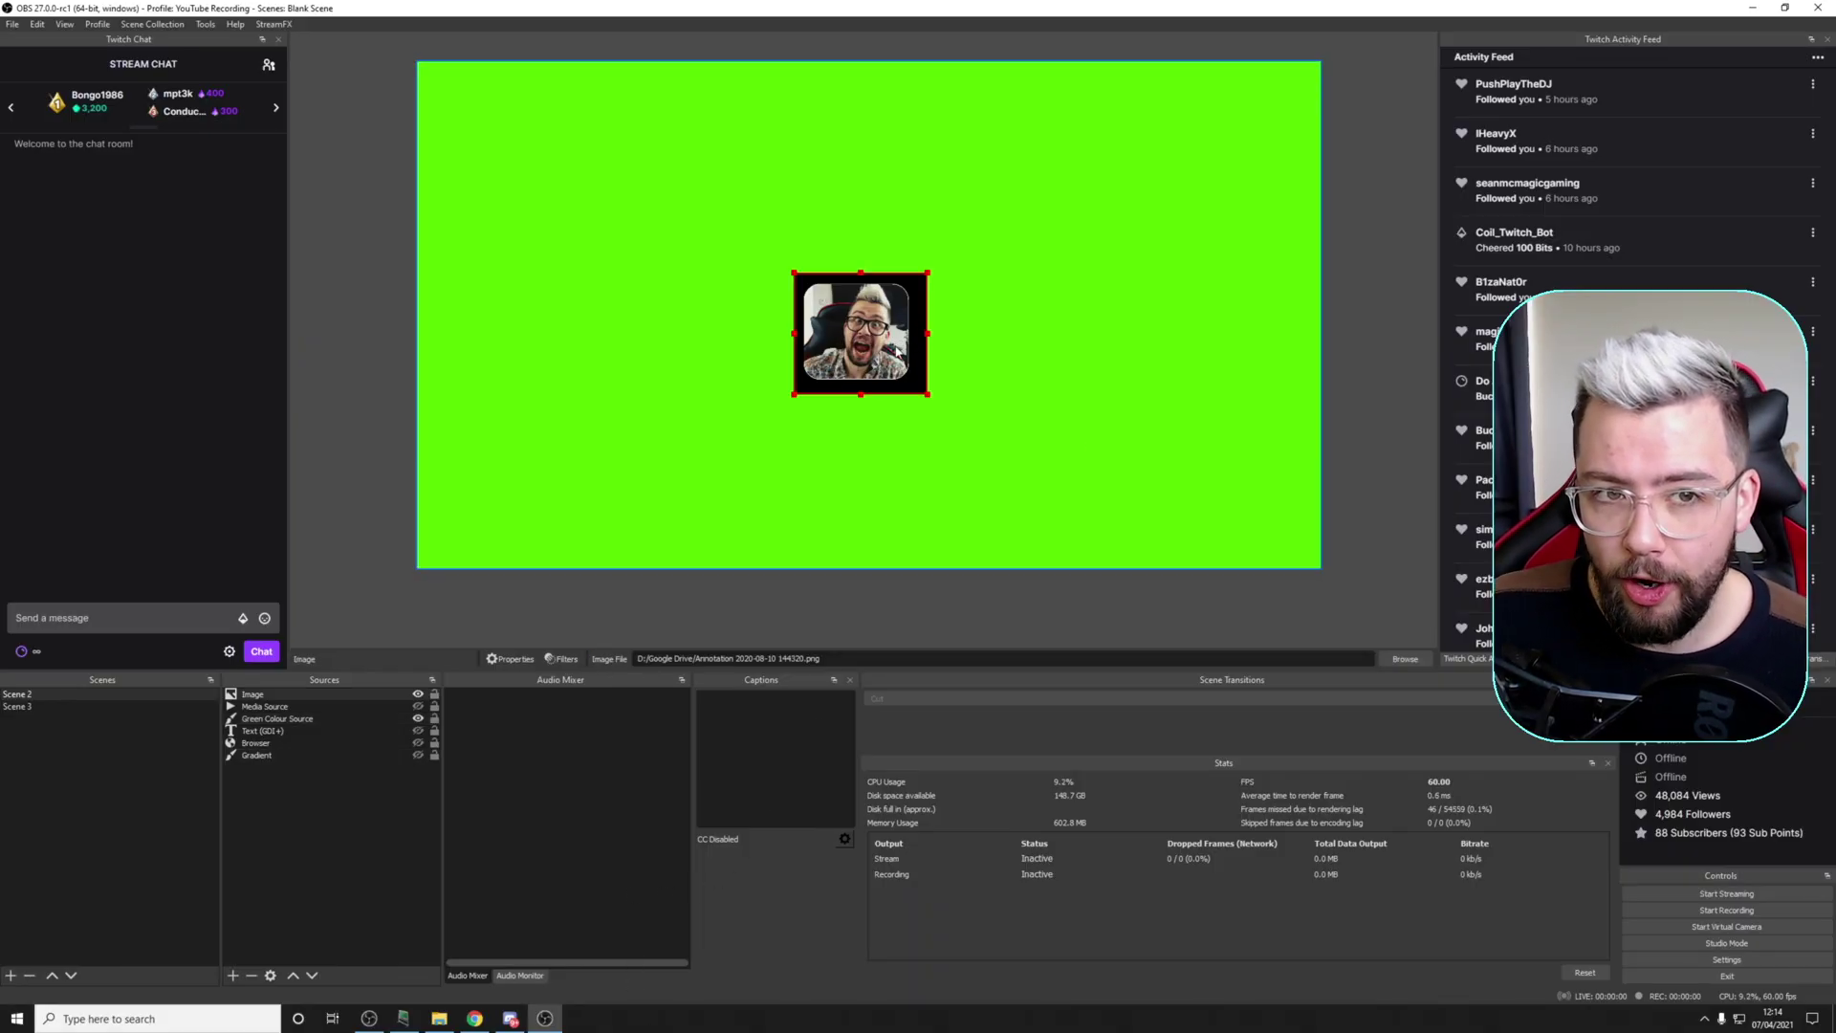
drag(896, 352, 1263, 142)
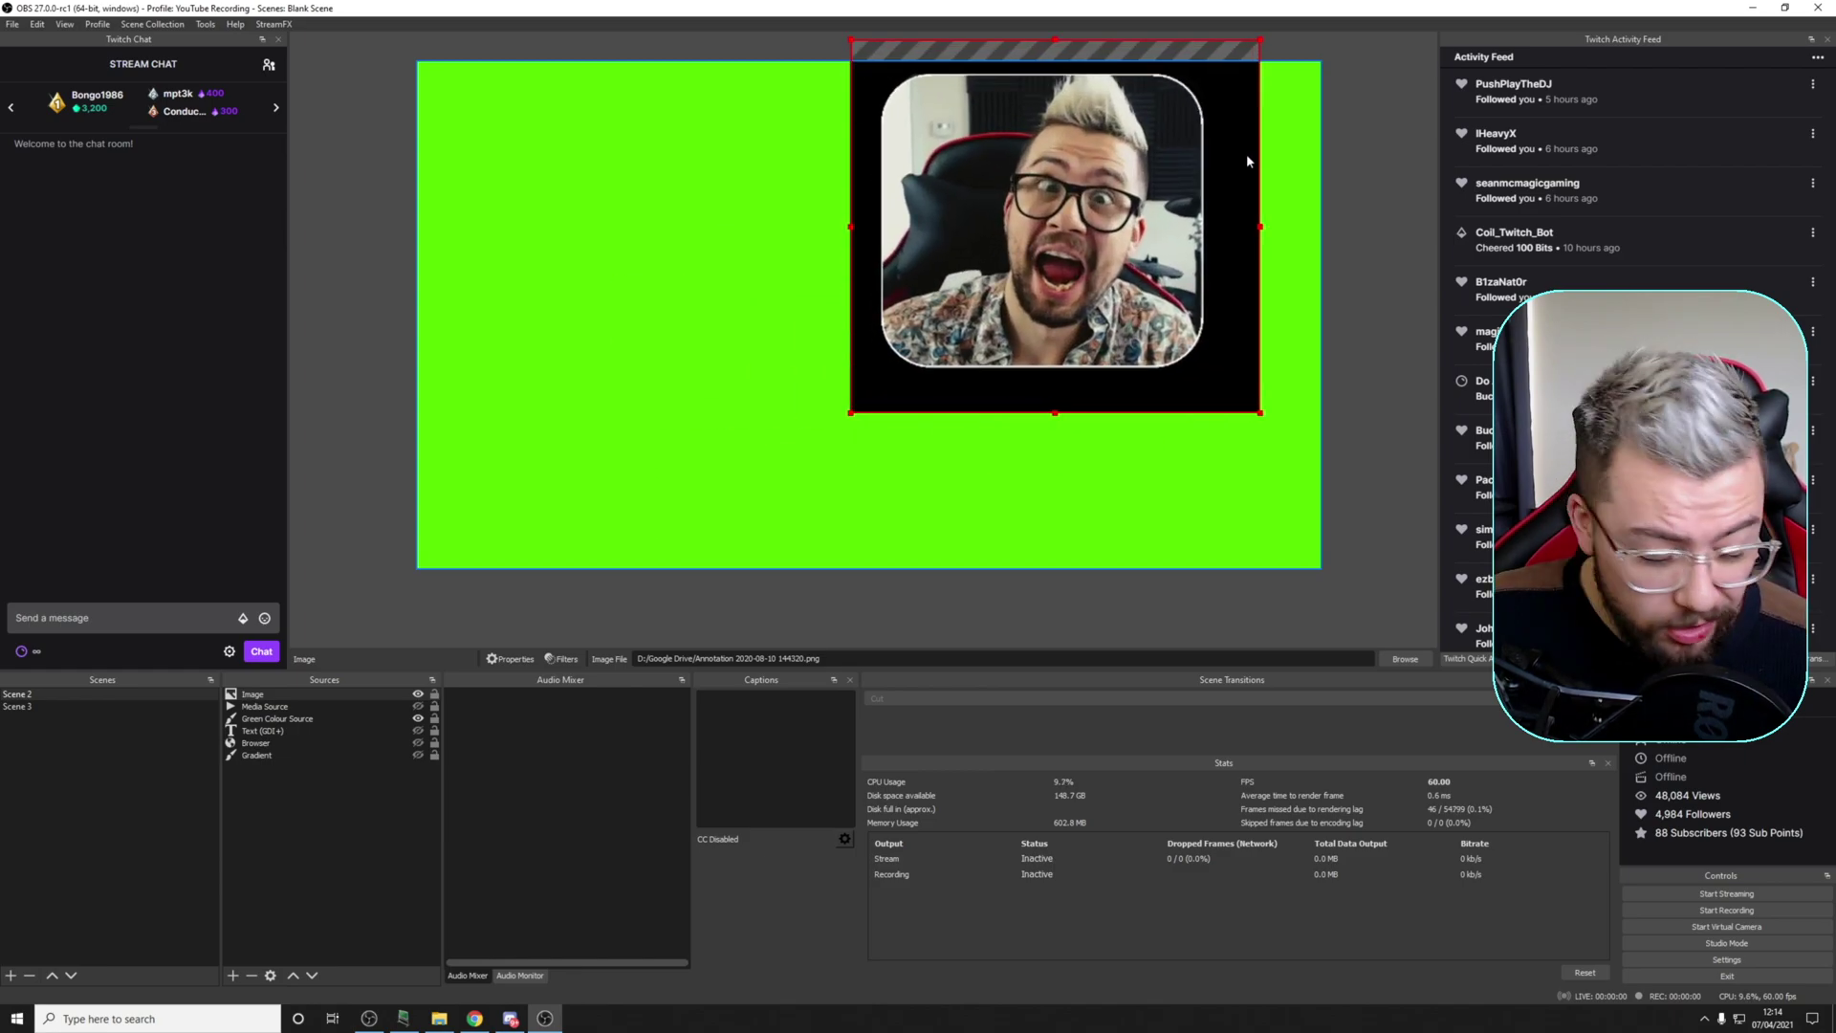
key(ctrl+z)
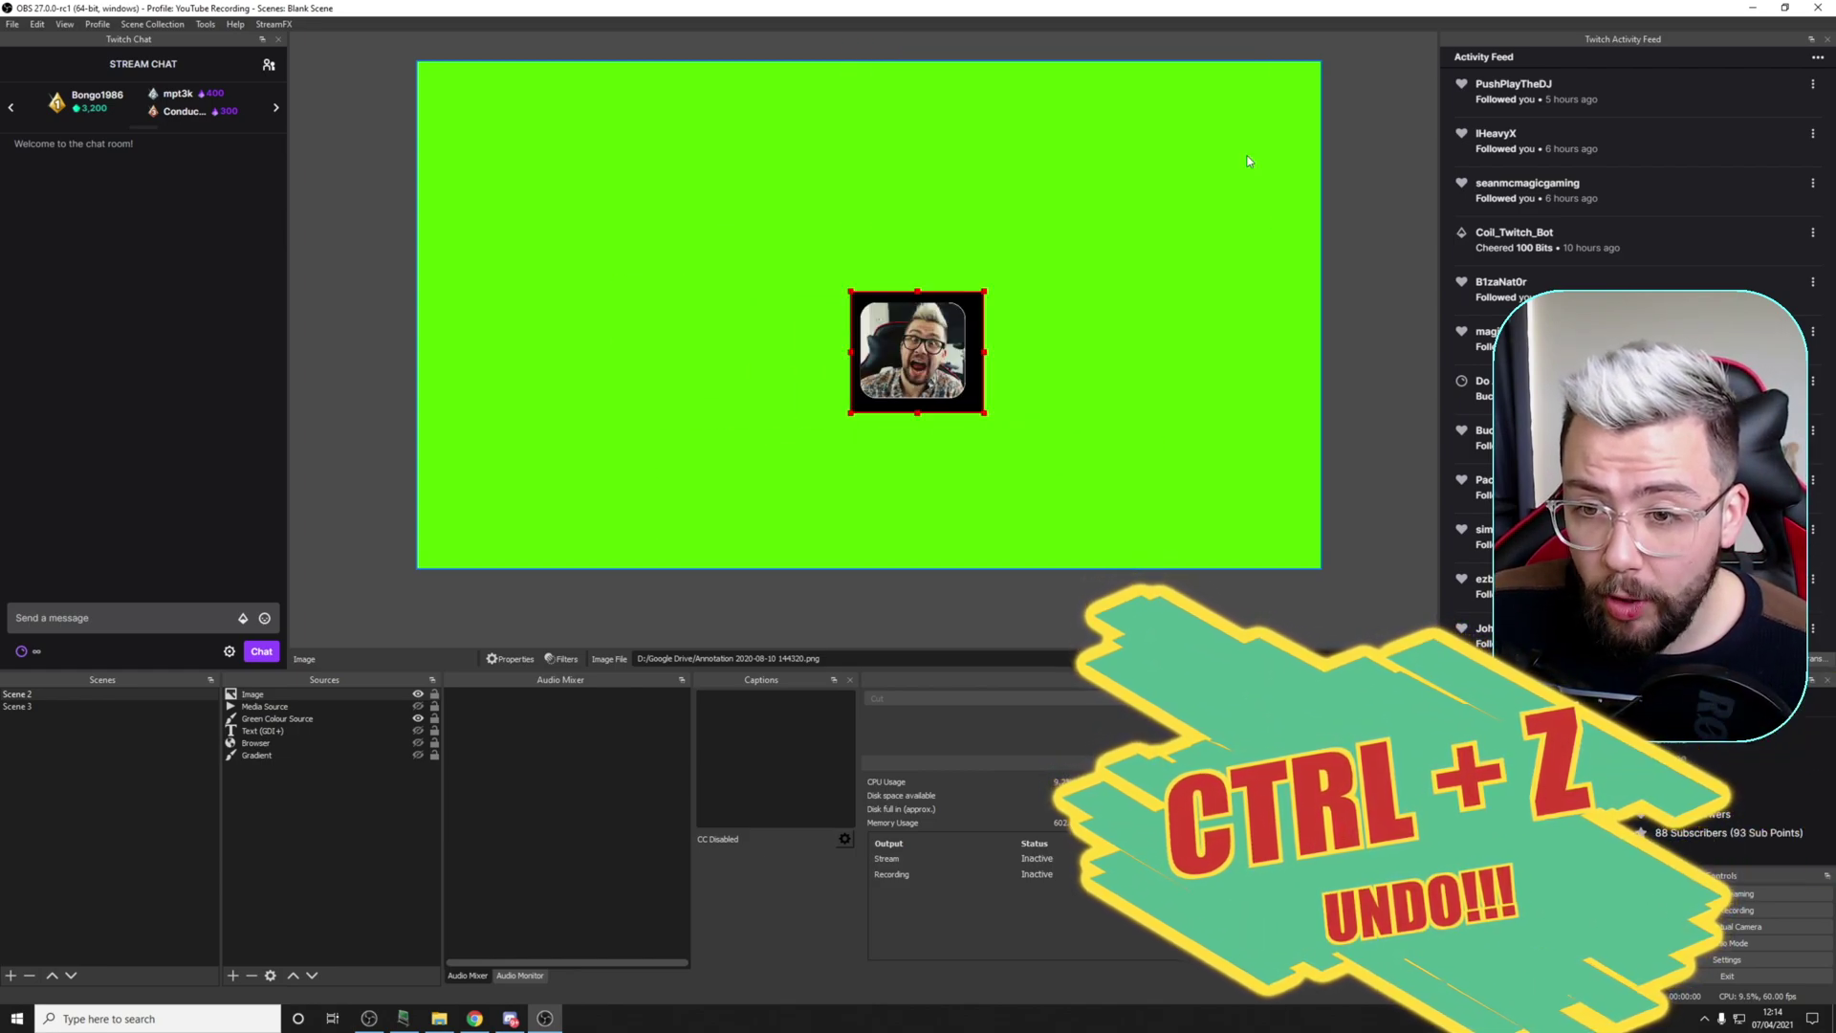
key(ctrl+shift+z)
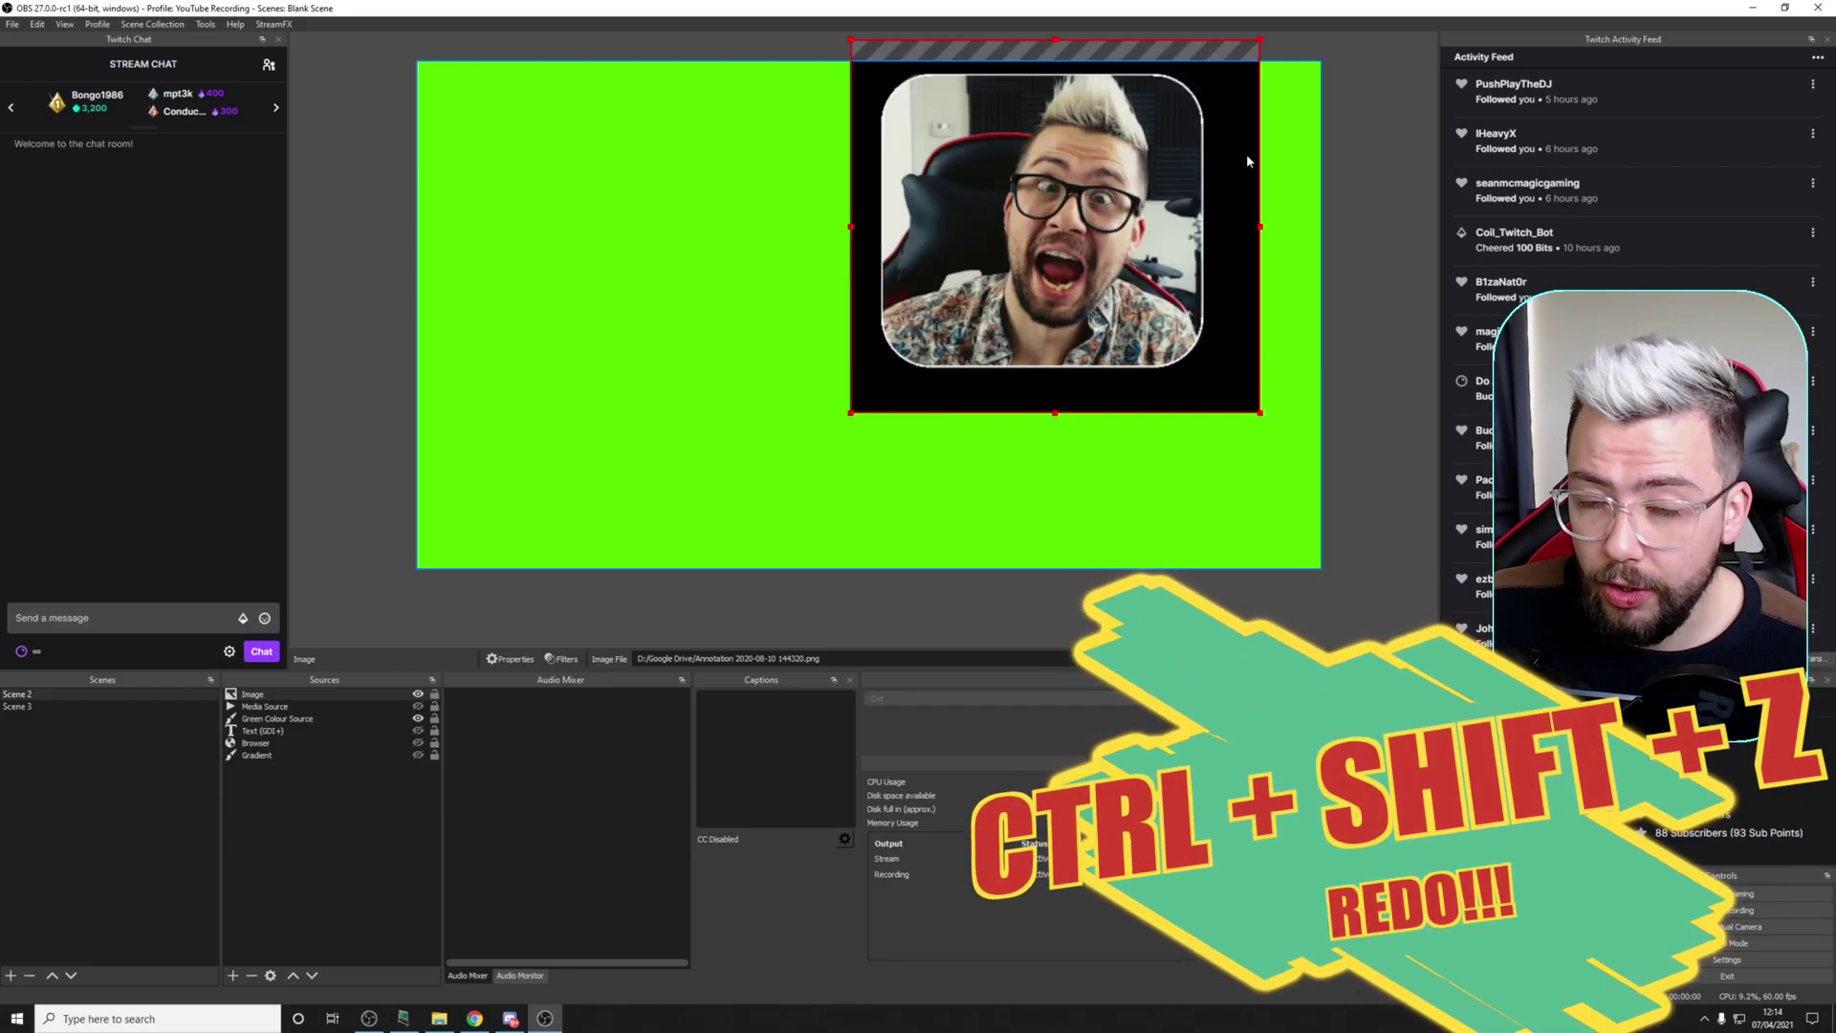
click(37, 24)
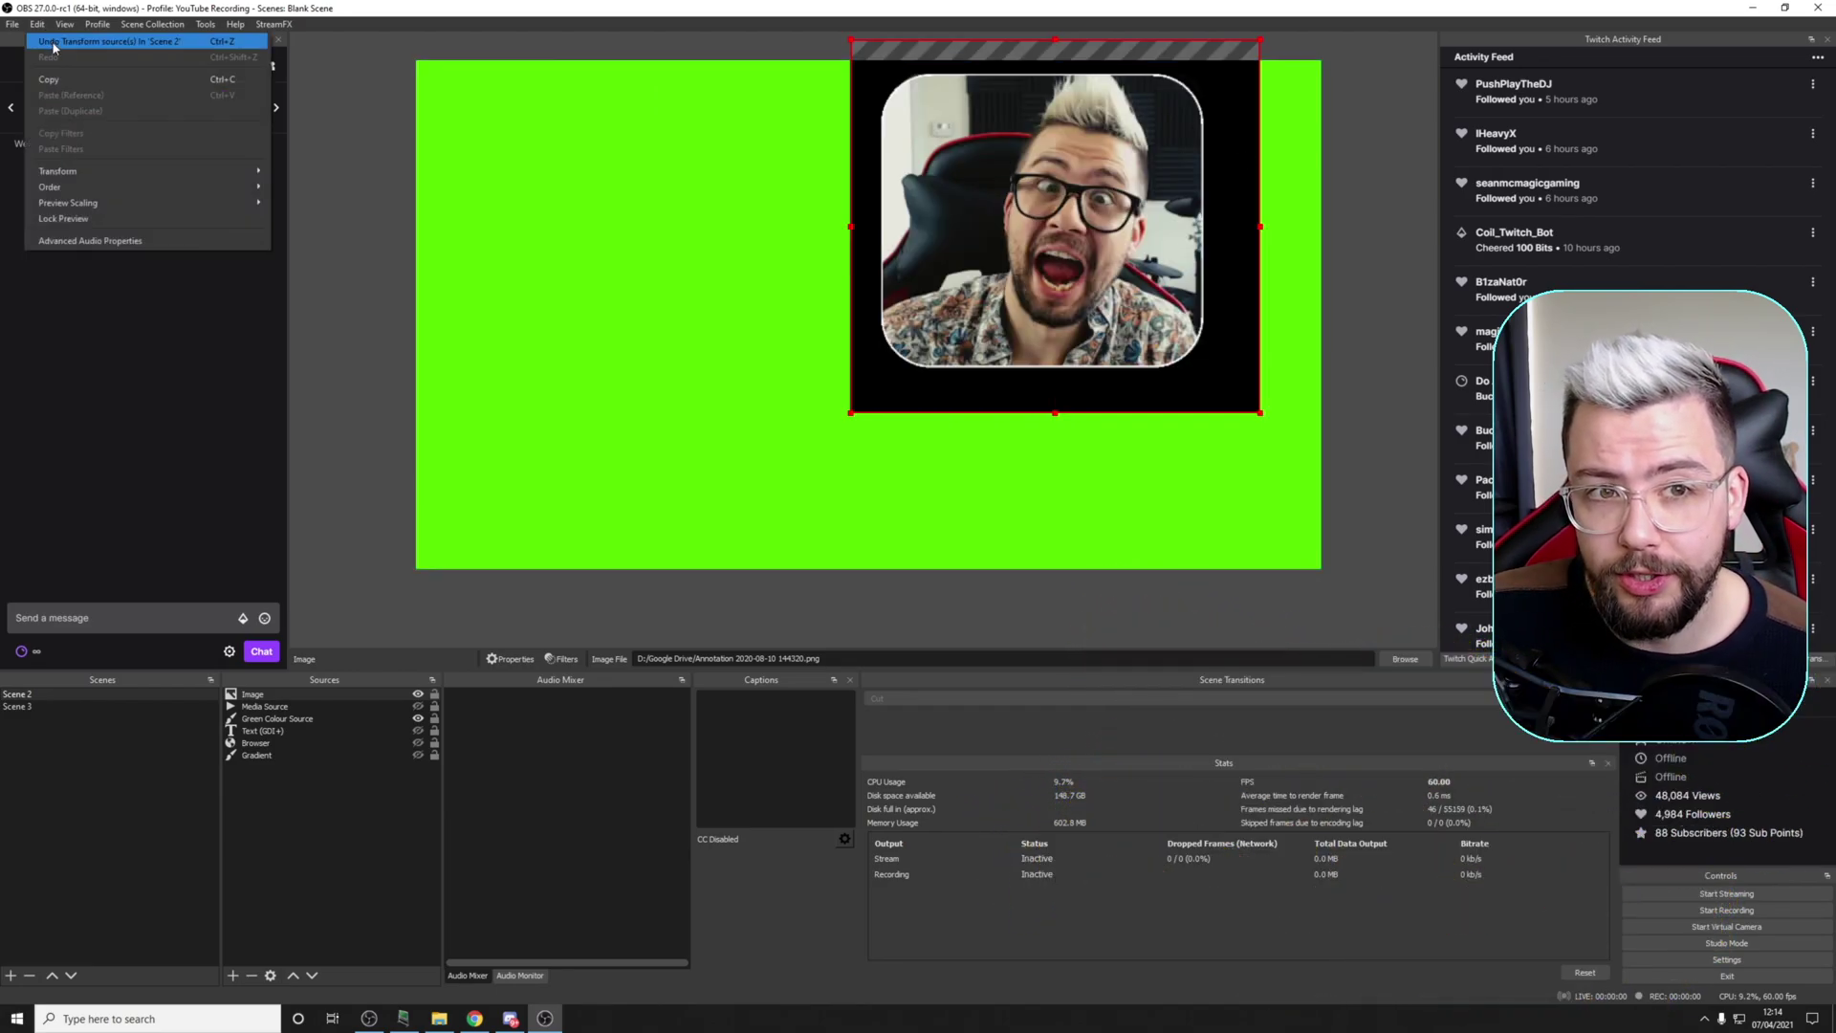